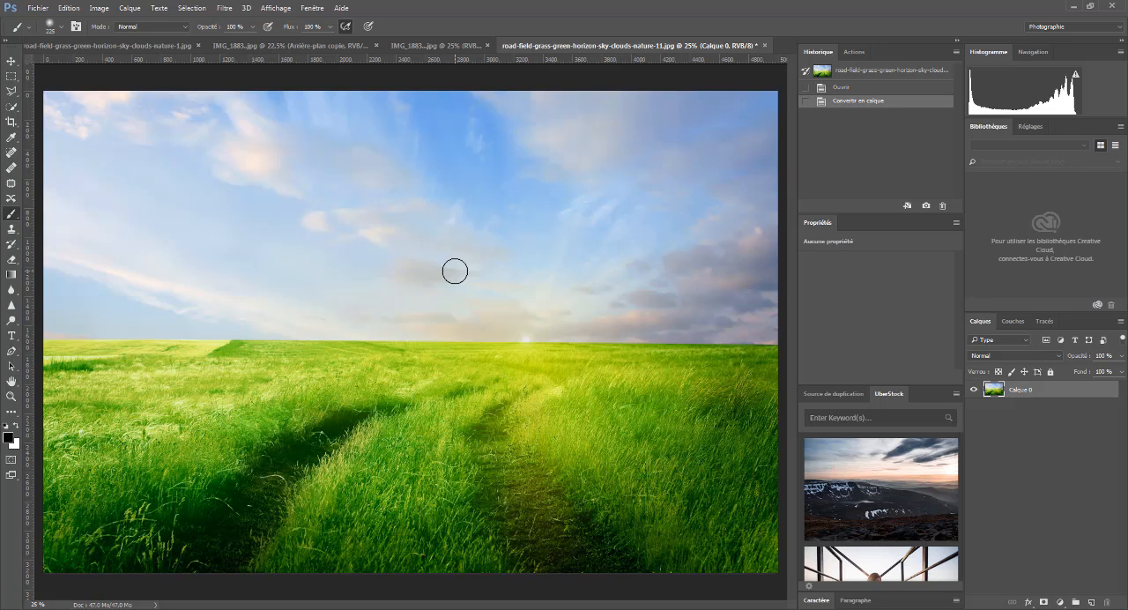
- Review the original dog photo, the masked dog cutout and the finished out-of-frame composite in their open documents, examining the cutout up close
click(431, 46)
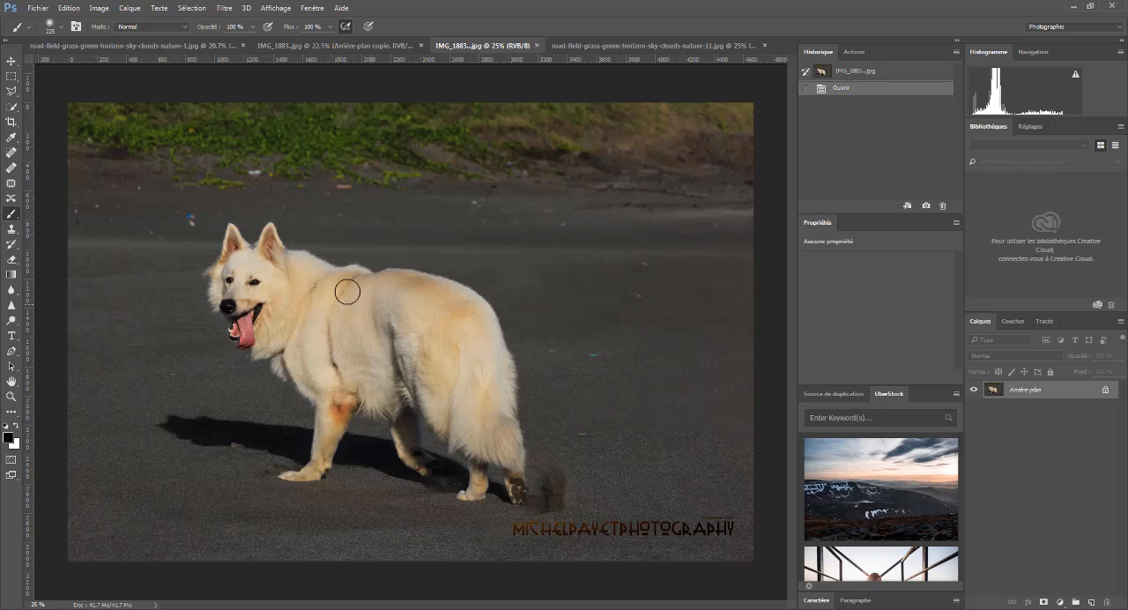
click(313, 49)
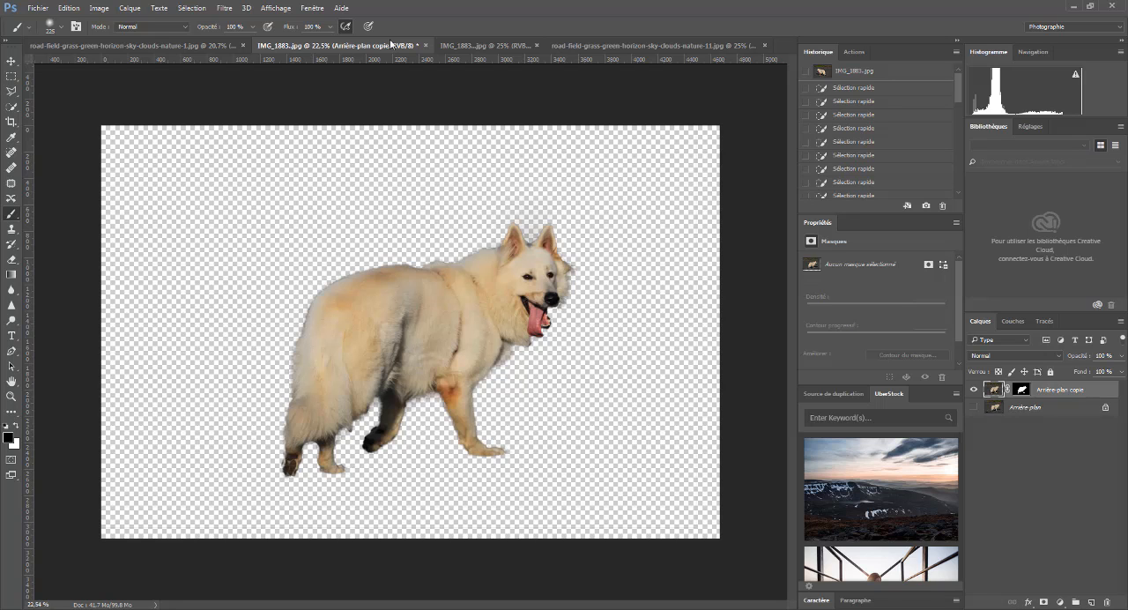
click(467, 46)
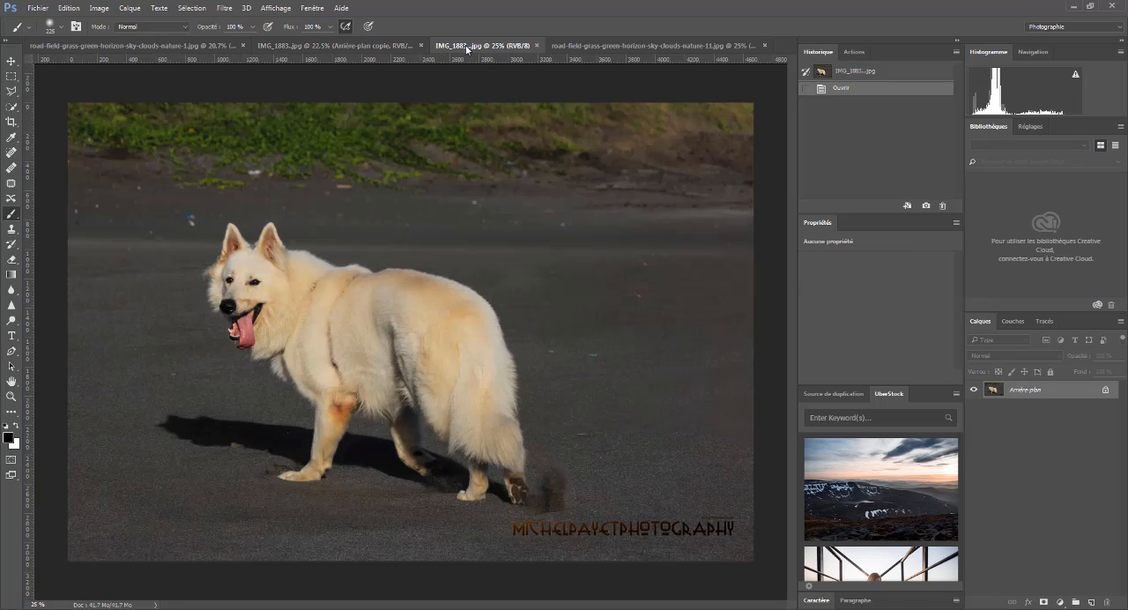
click(307, 45)
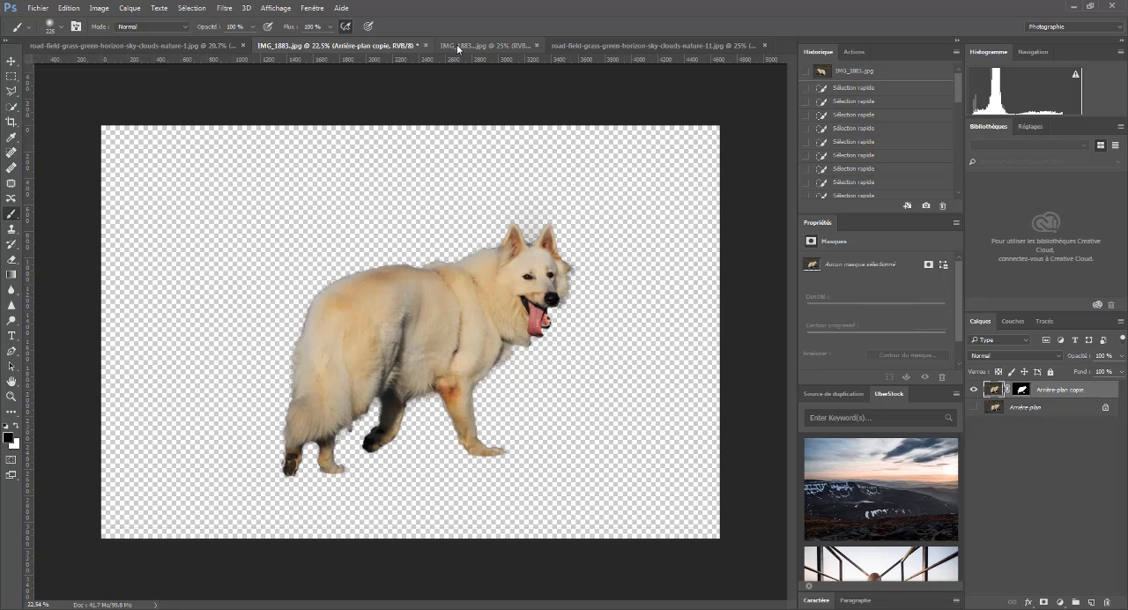
click(183, 45)
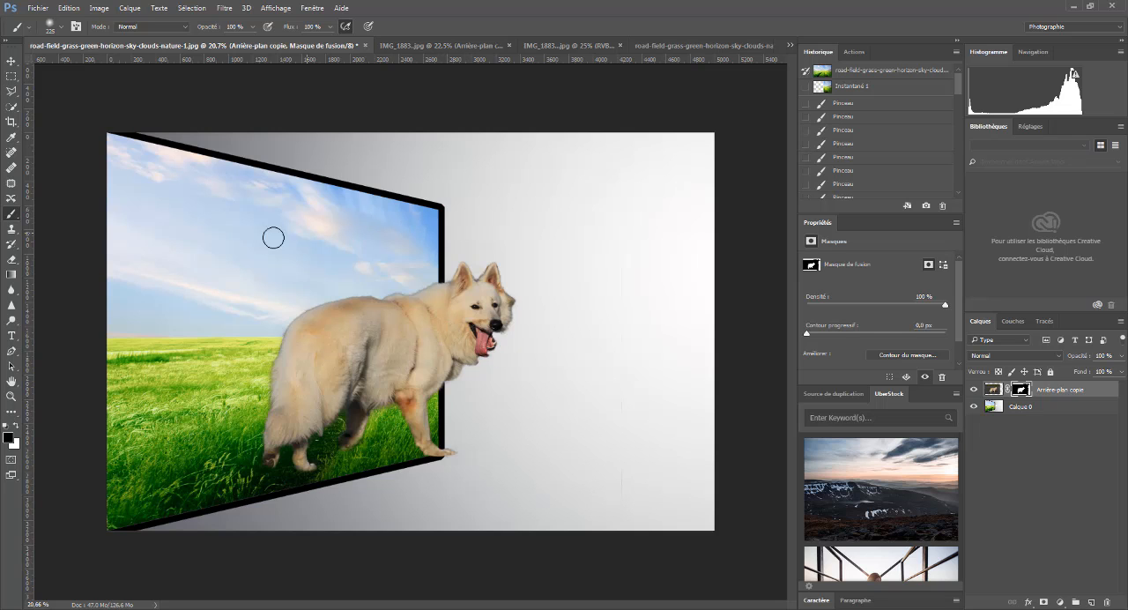
click(678, 44)
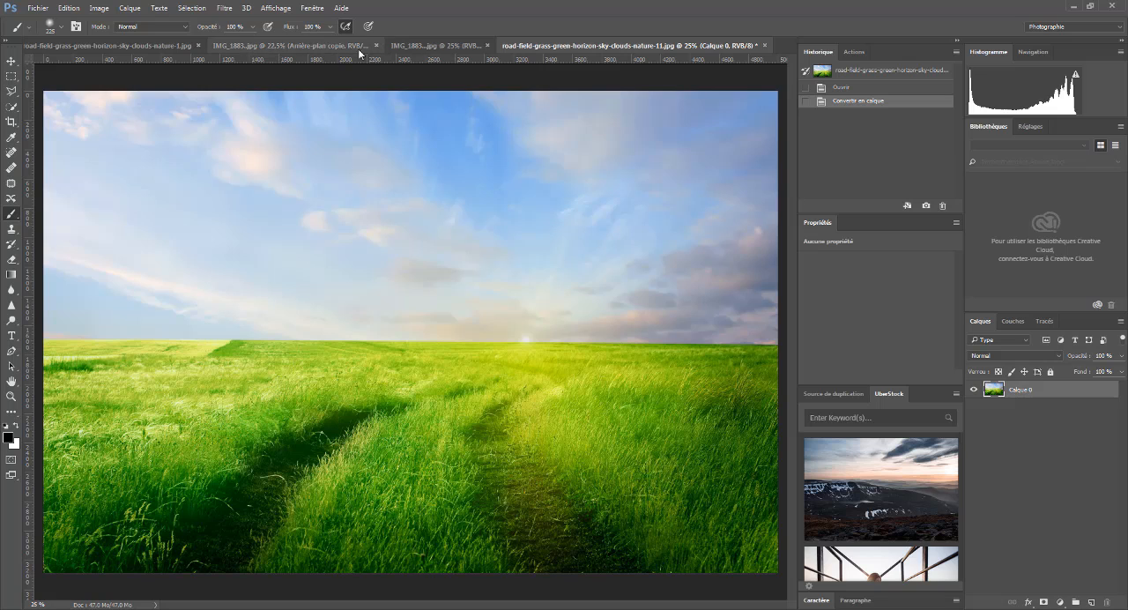
click(427, 45)
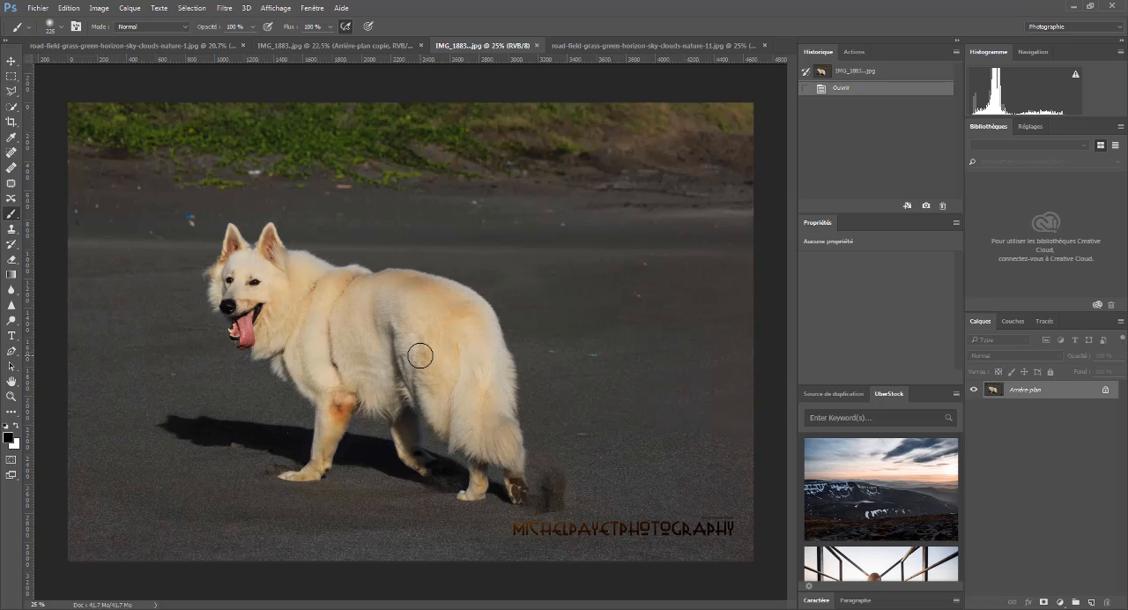
click(326, 50)
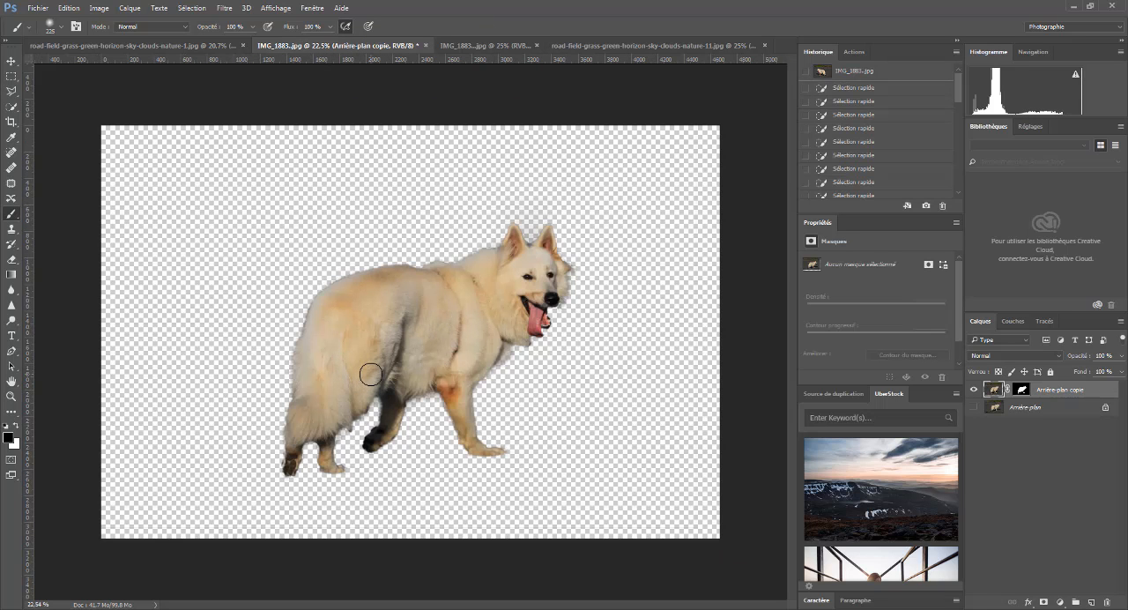
scroll(413, 365, up, 8)
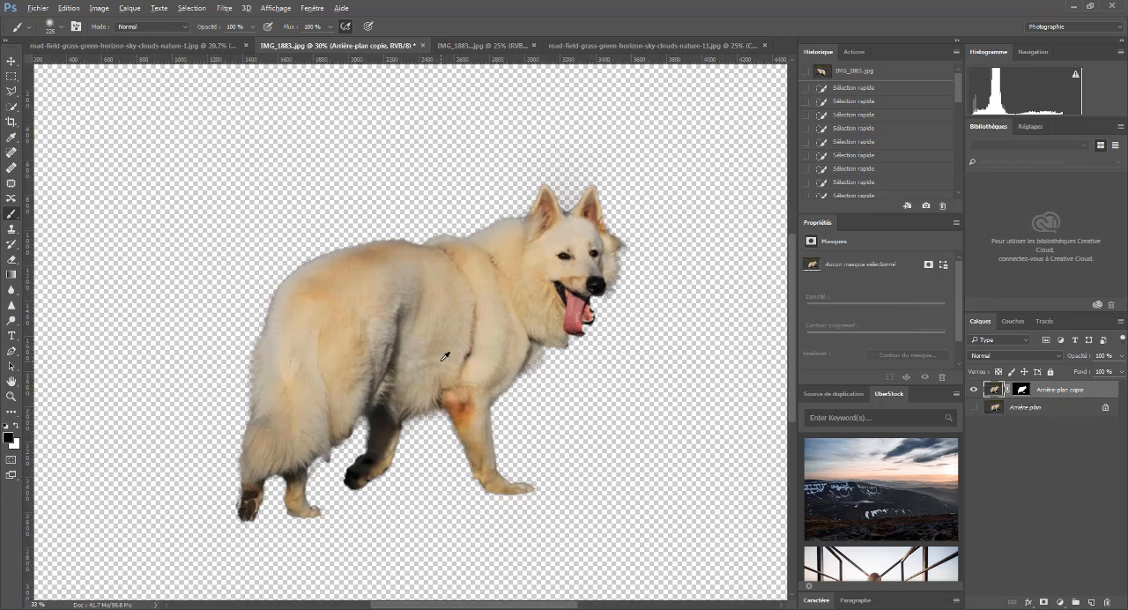
scroll(445, 355, up, 1)
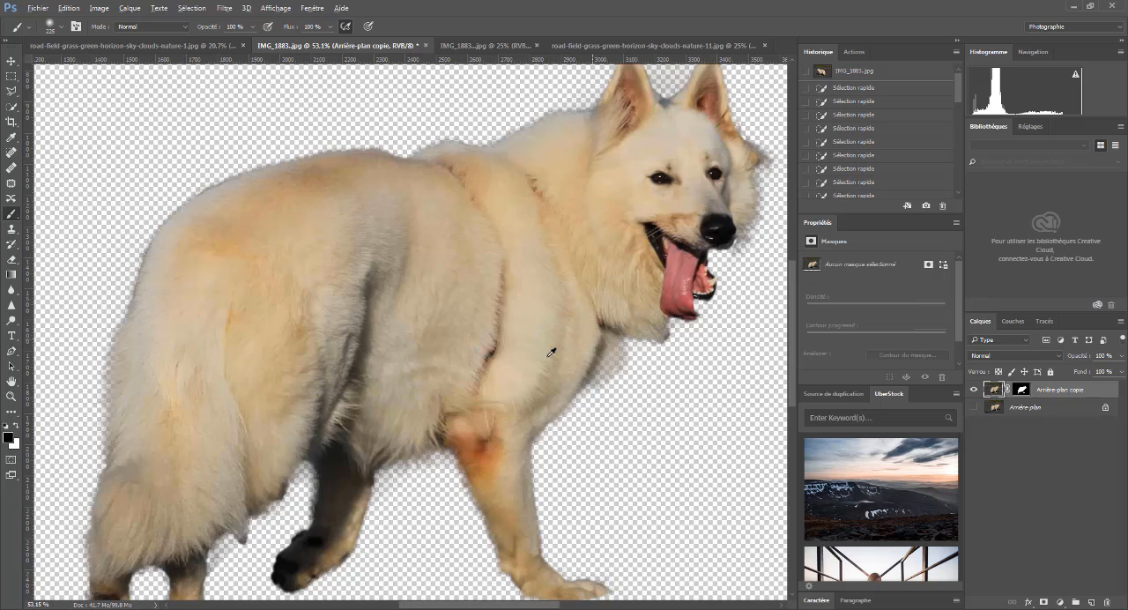
scroll(513, 337, down, 4)
scroll(511, 336, down, 3)
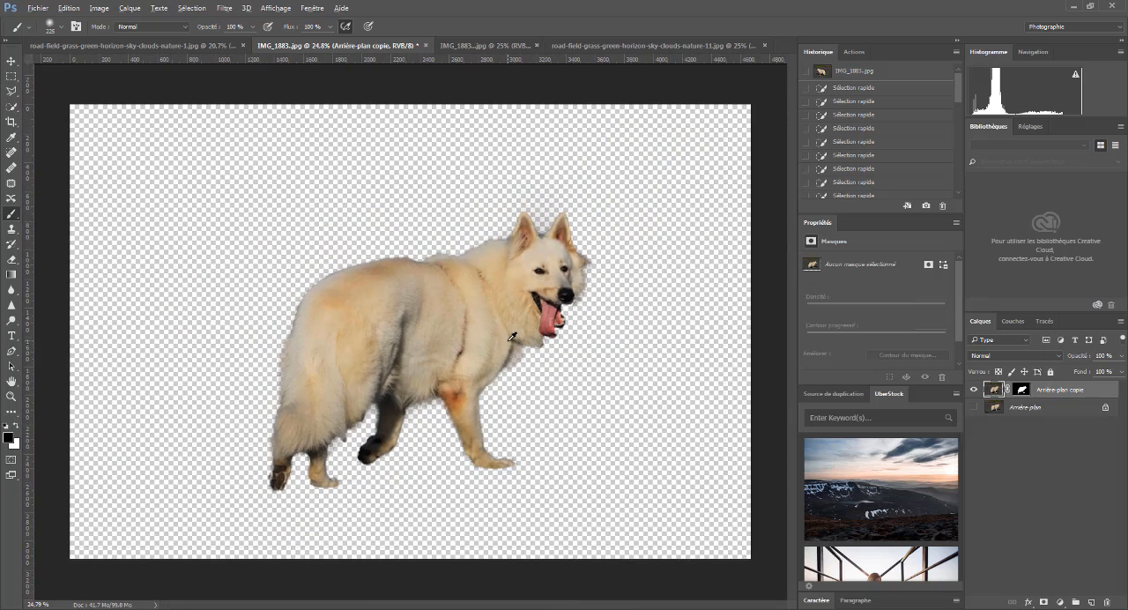
scroll(511, 336, up, 1)
- In the road-field-grass-green-horizon-sky-clouds-nature-11.jpg document, select slightly more than the left half of the landscape over its full height with the Rectangular Marquee
click(635, 43)
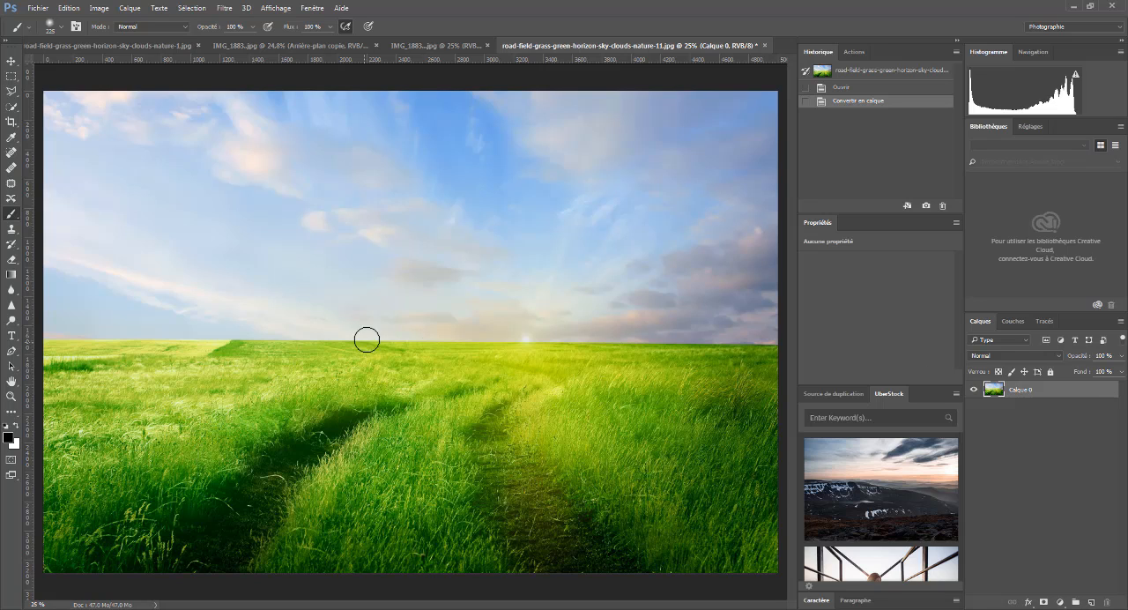
click(11, 77)
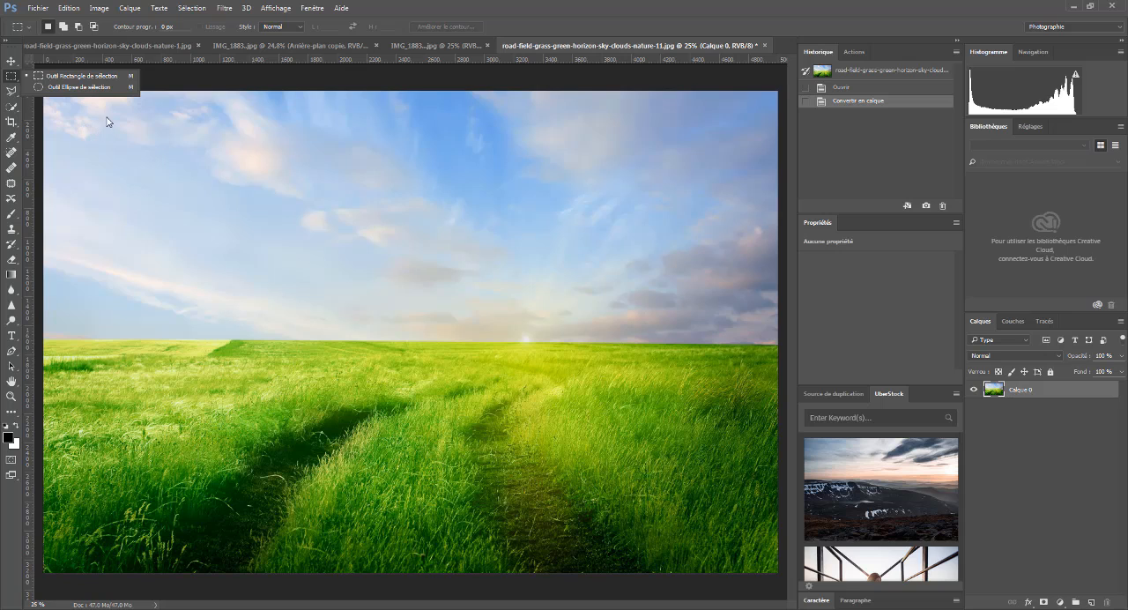
click(175, 78)
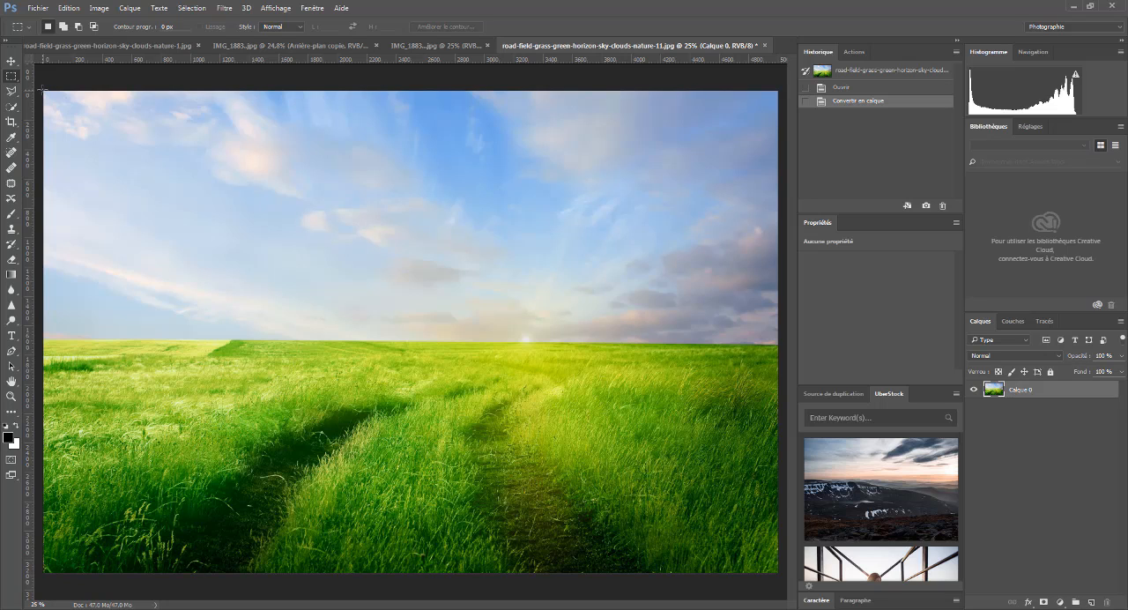
drag(42, 89, 154, 100)
drag(271, 108, 438, 575)
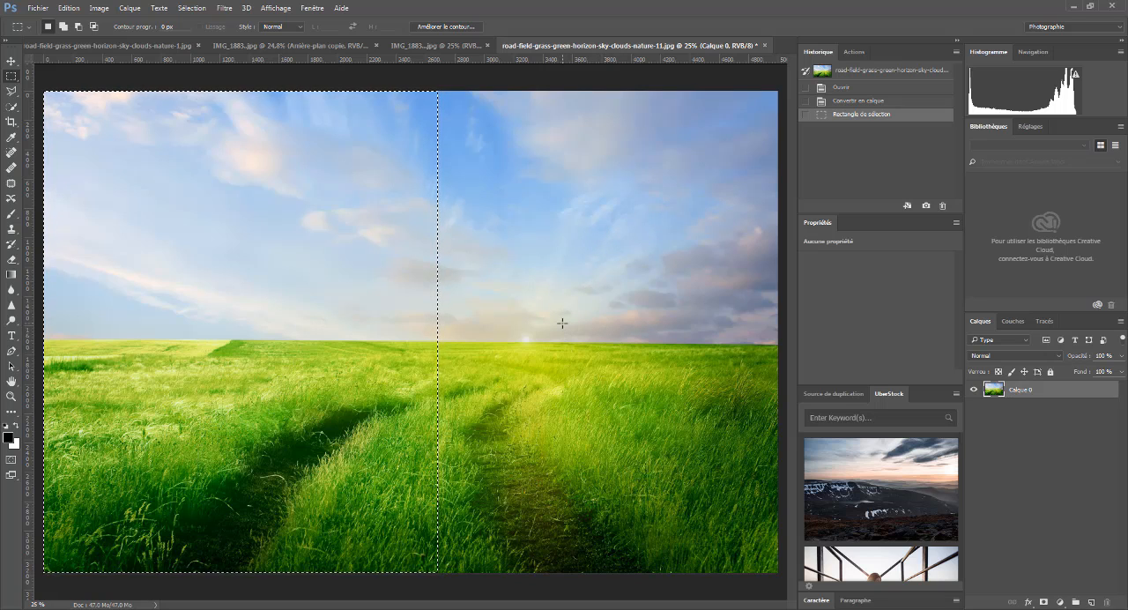
- Compare with the finished composite, then invert the landscape selection and cut away the right part of the image
click(282, 45)
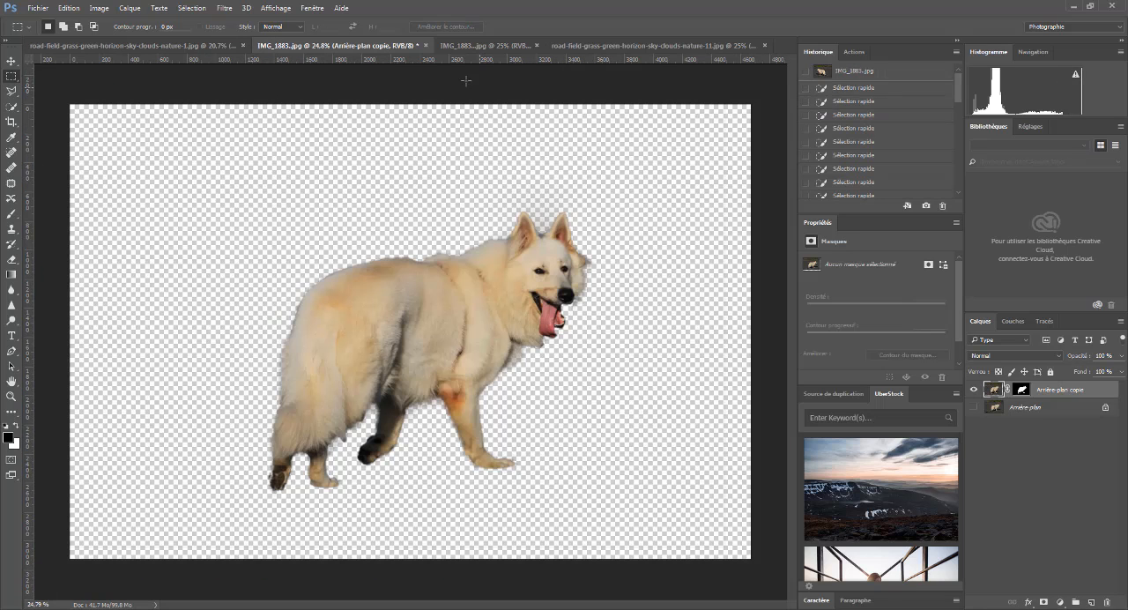
click(222, 45)
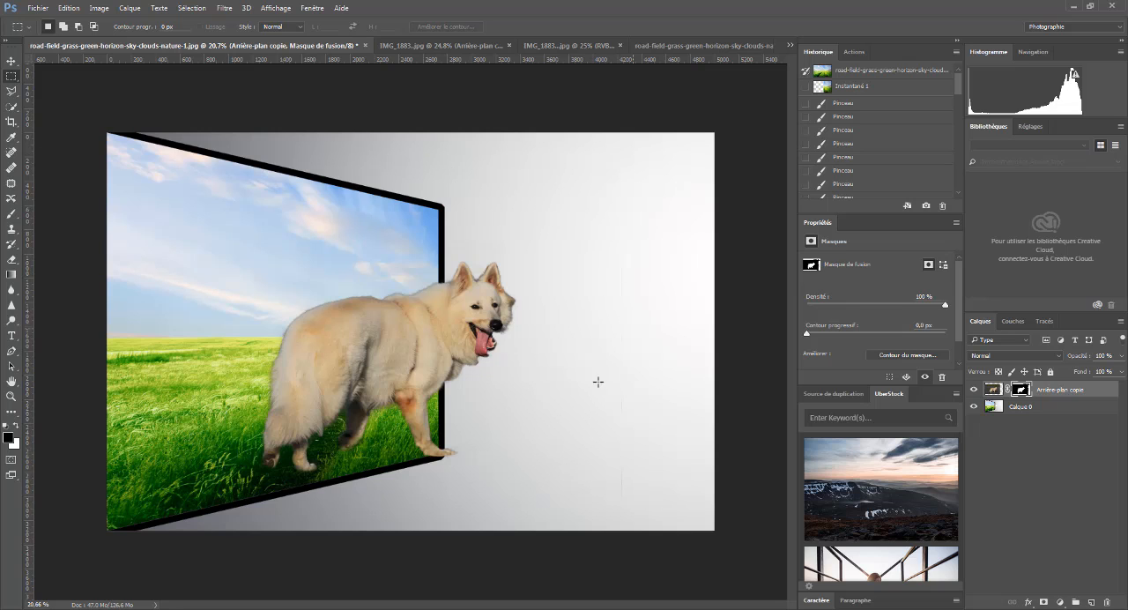
click(663, 45)
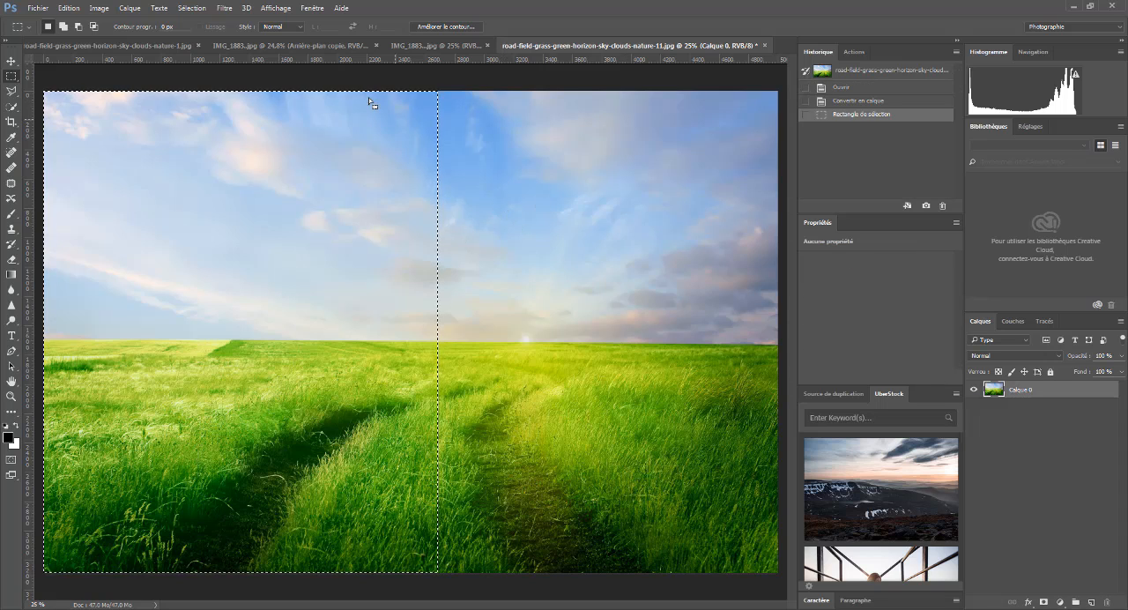
click(192, 8)
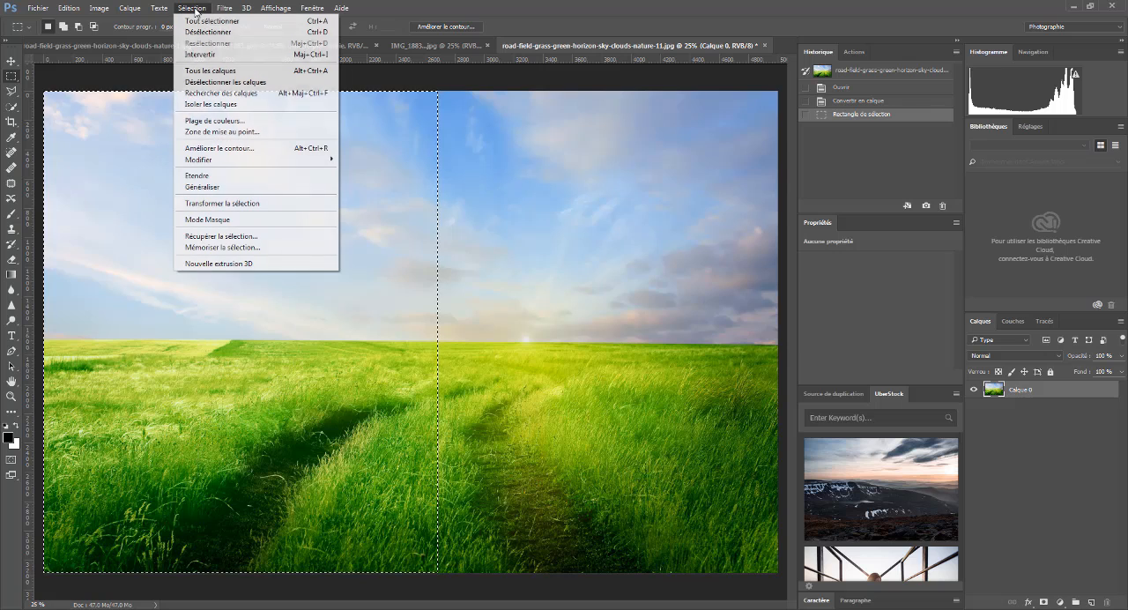
click(201, 54)
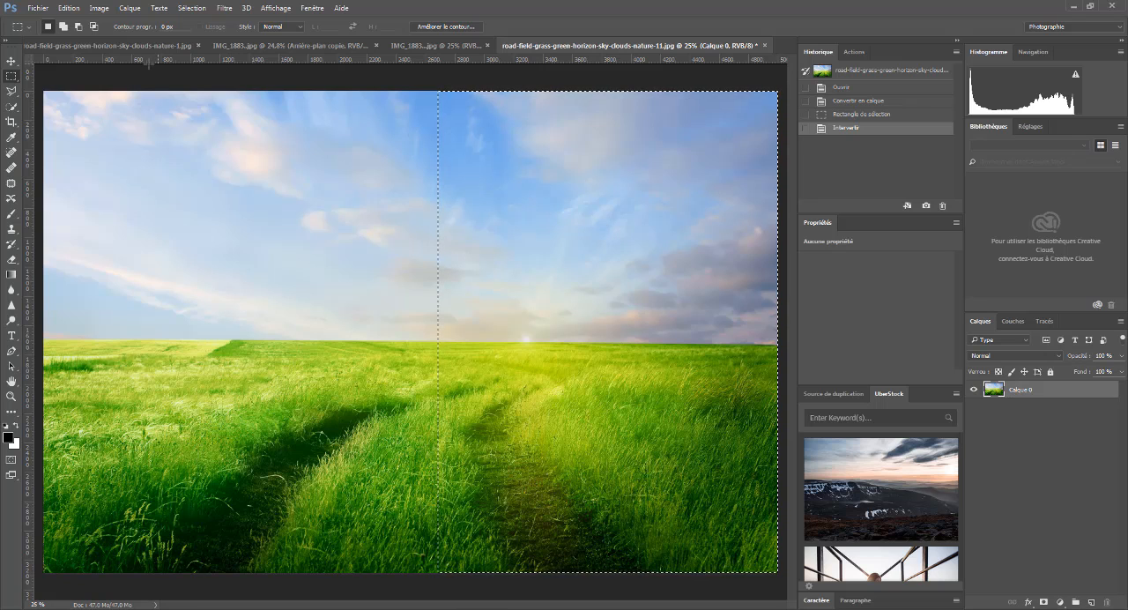
click(70, 8)
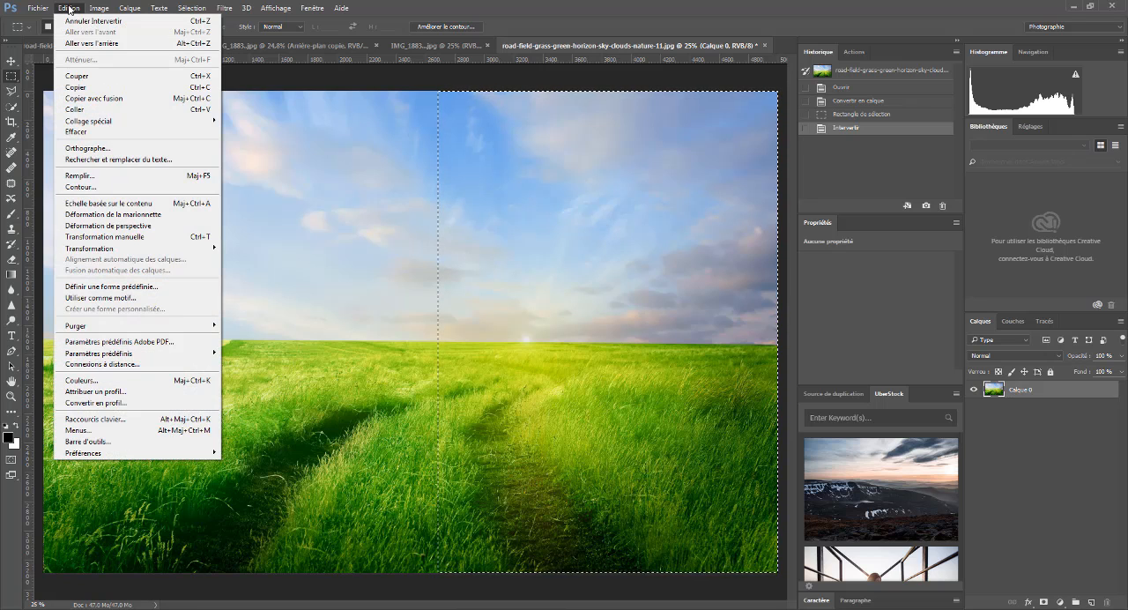
click(84, 77)
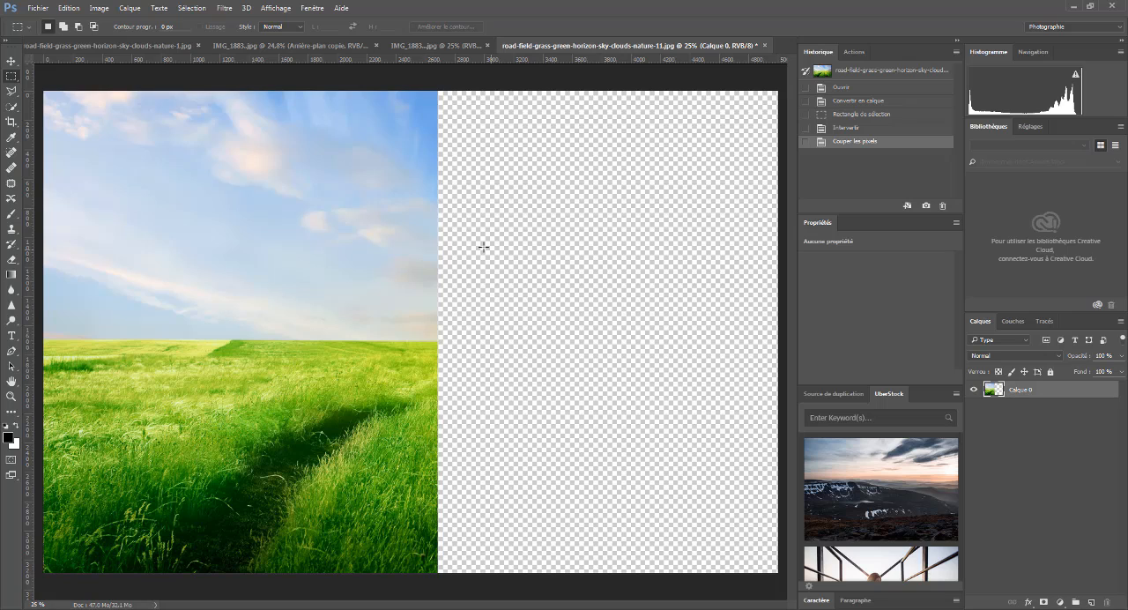
- Add a new empty layer above the landscape and try to apply a Perspective transform to it
click(1091, 602)
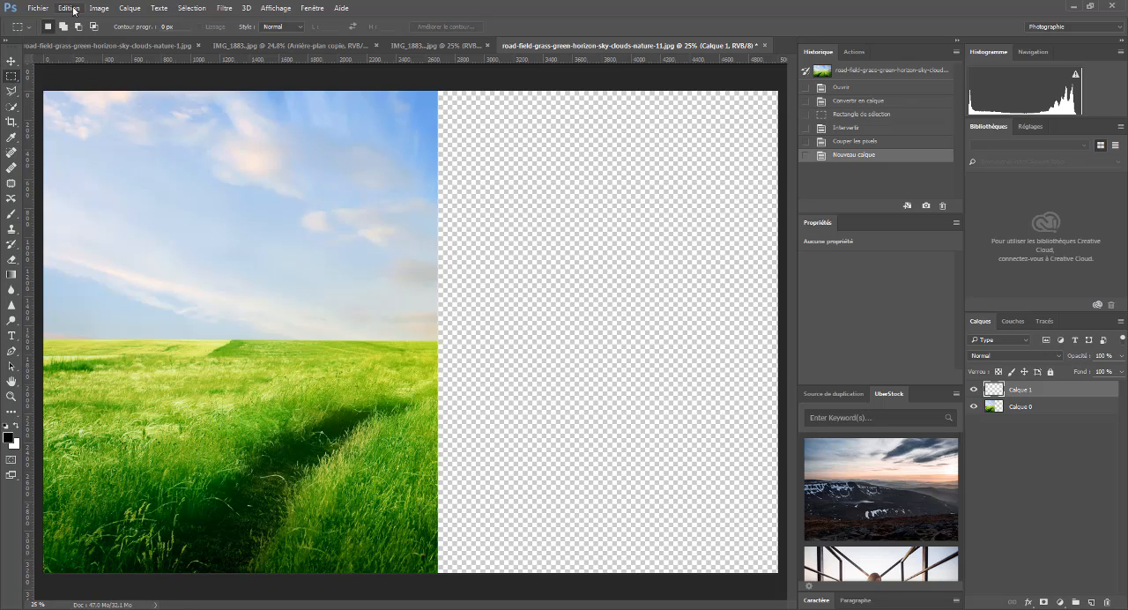
click(70, 8)
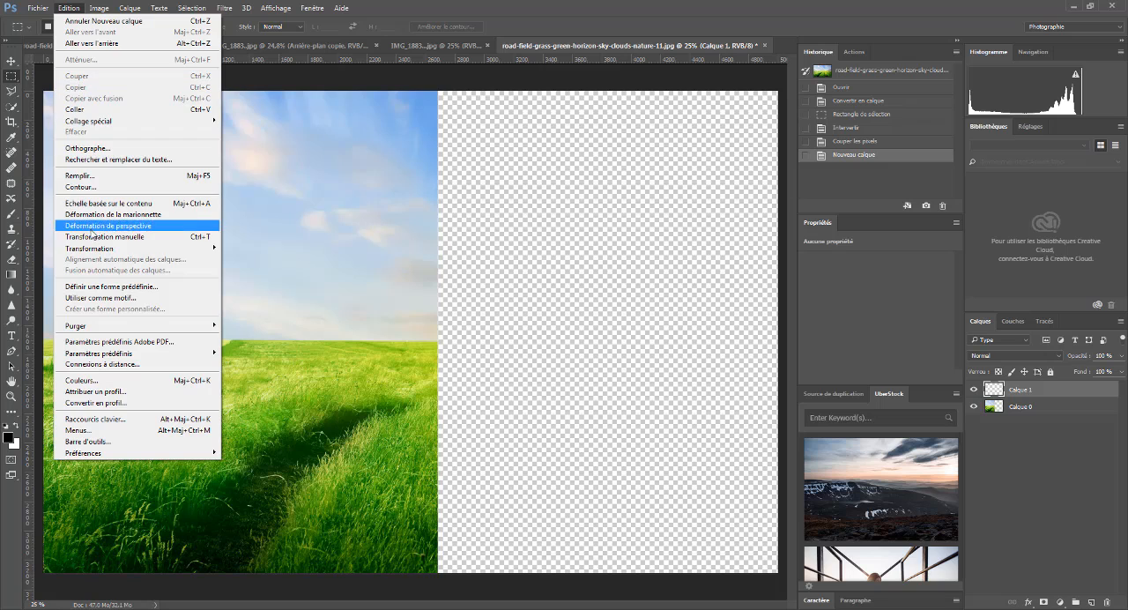
mouse_move(99, 256)
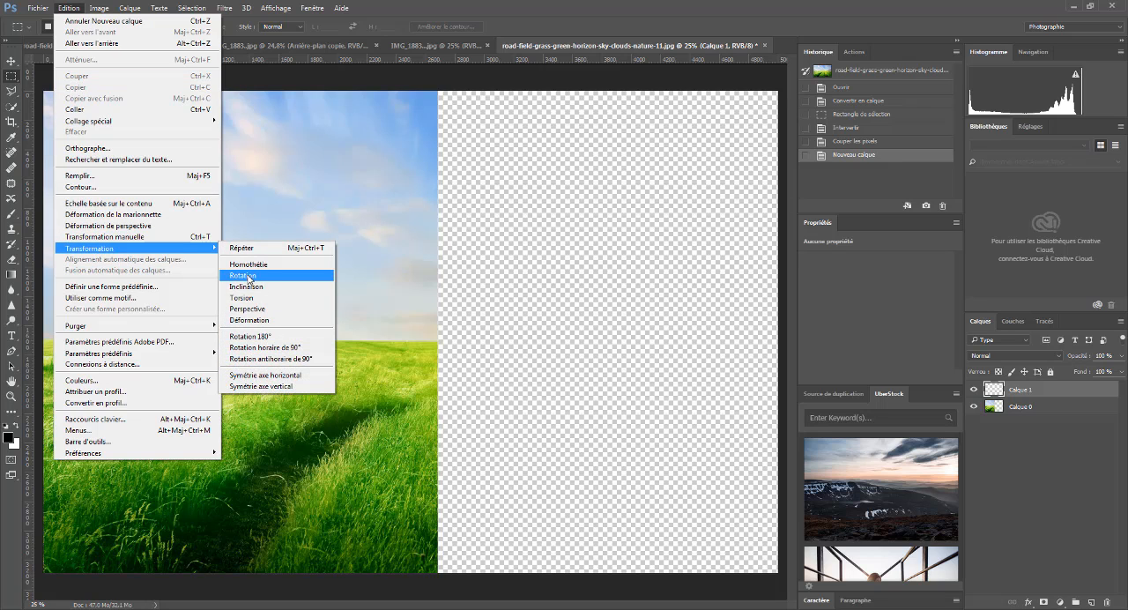
click(254, 310)
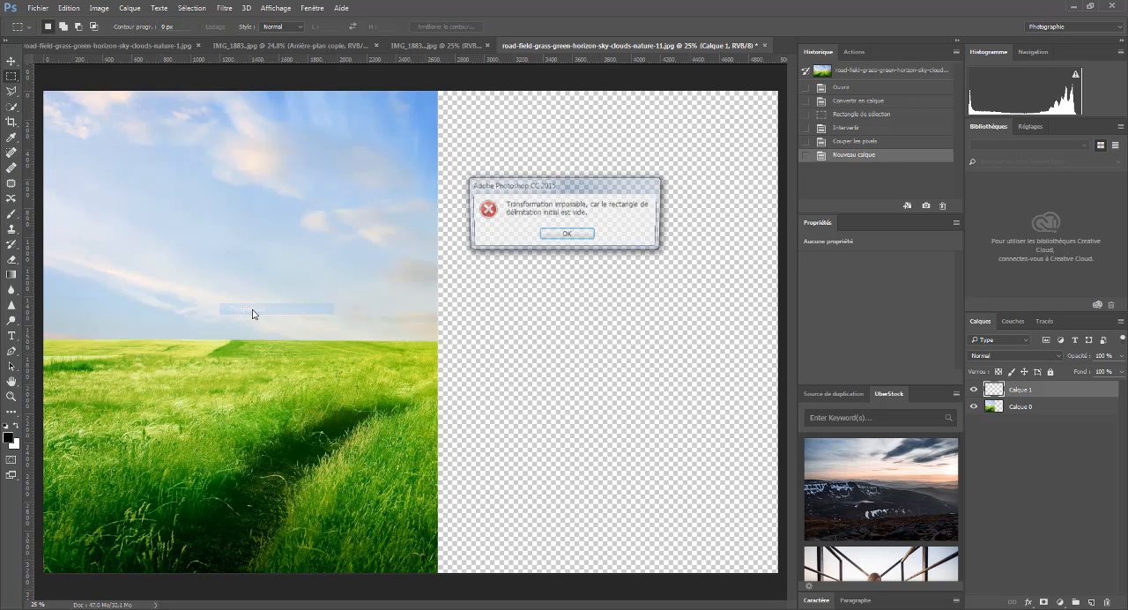
click(572, 236)
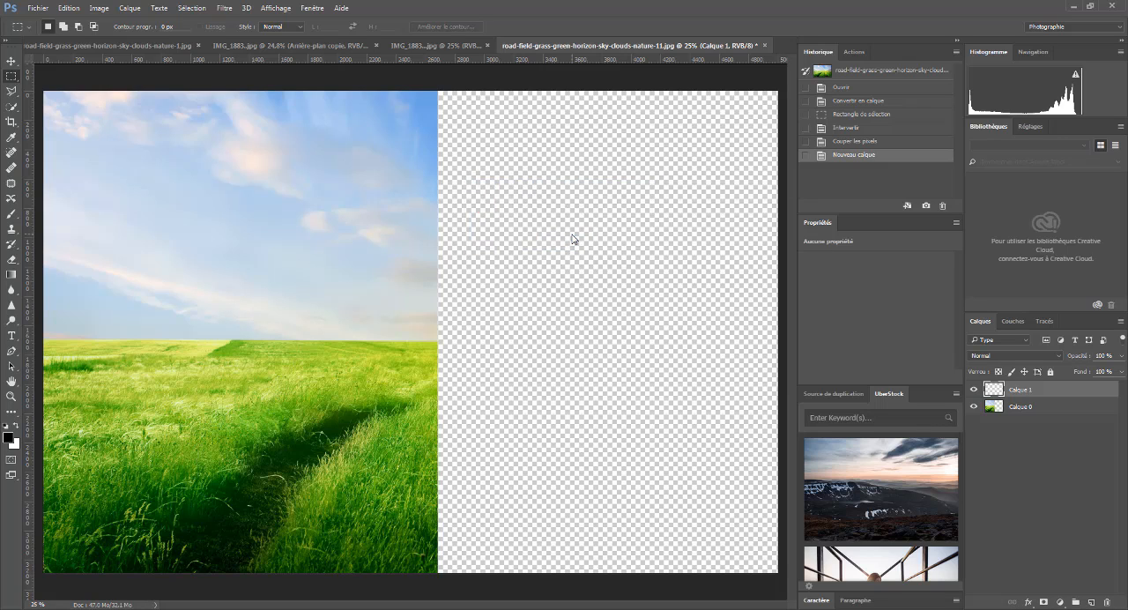
- Apply a Perspective transform to the landscape layer Calque 0, shortening its right edge symmetrically with a vertical skew of about 13°
click(989, 406)
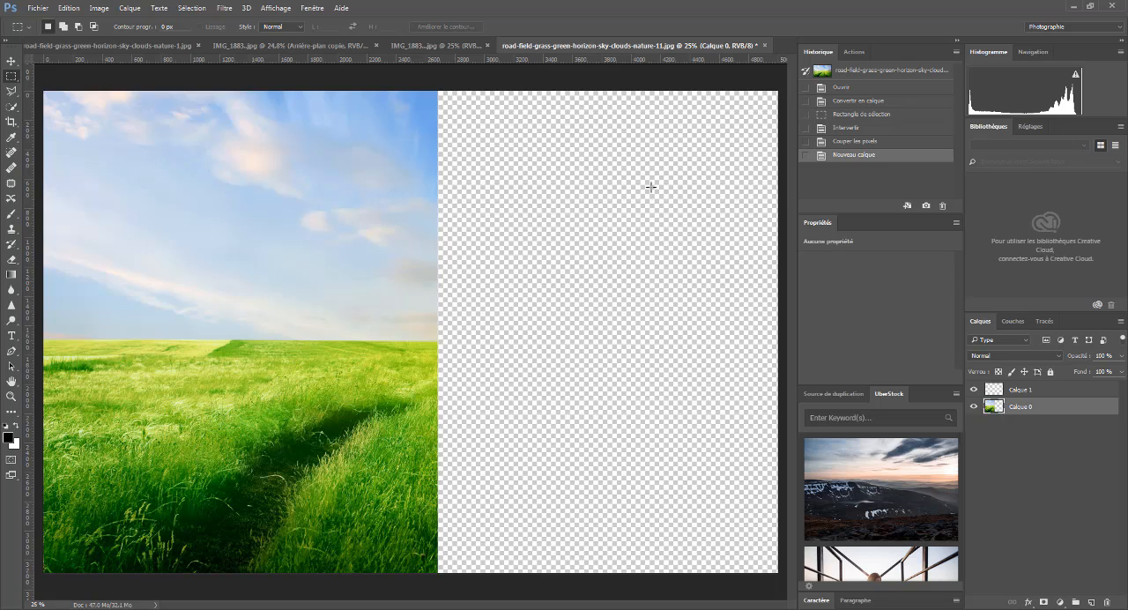
click(68, 9)
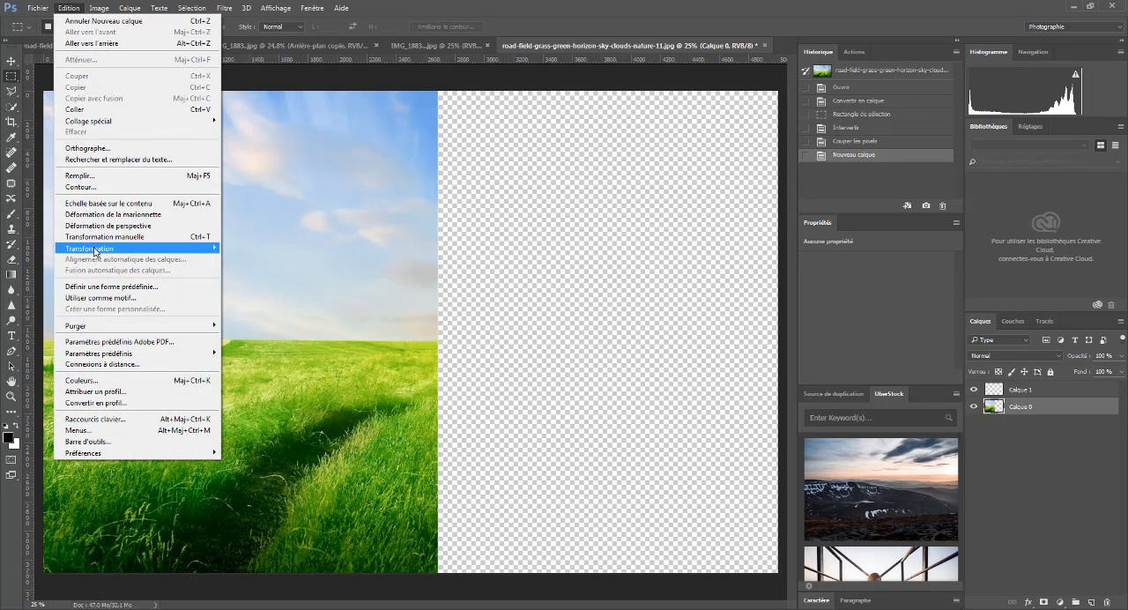
mouse_move(97, 251)
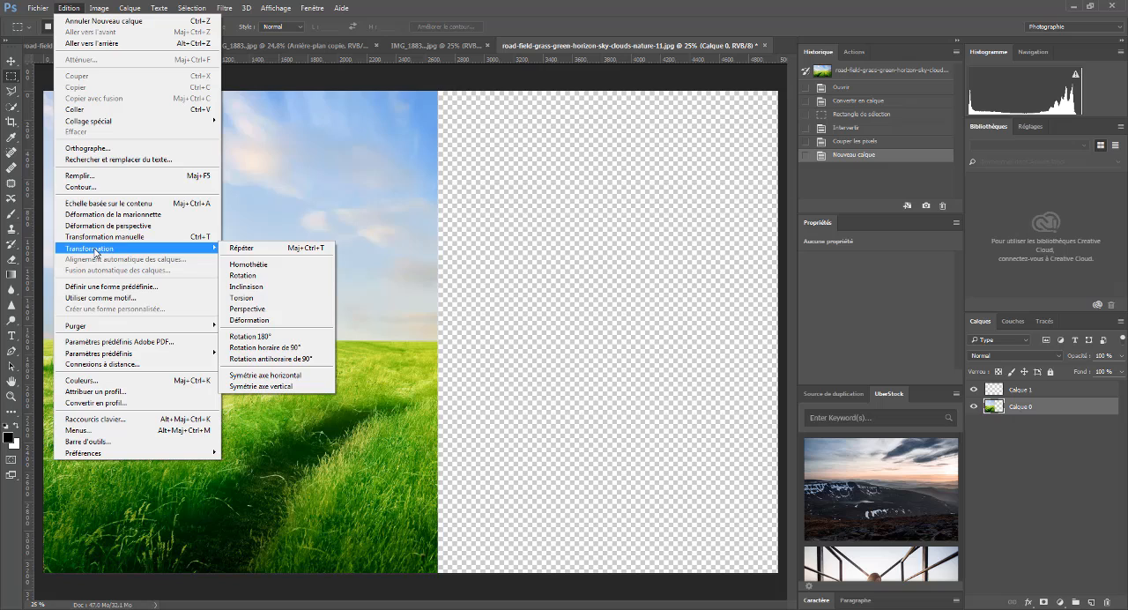
click(257, 310)
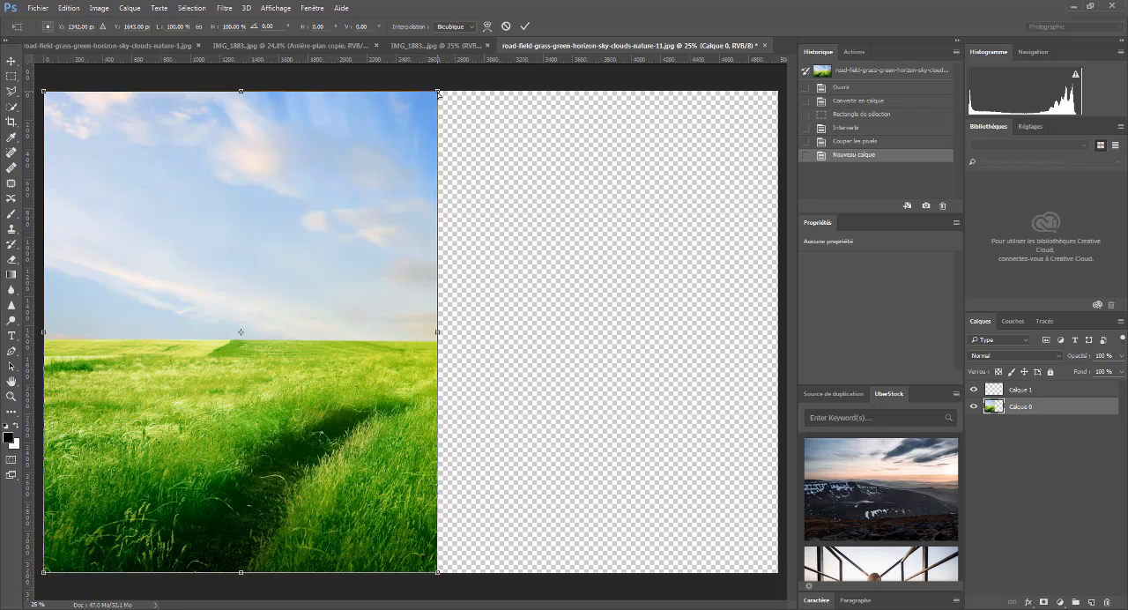
drag(438, 92, 485, 187)
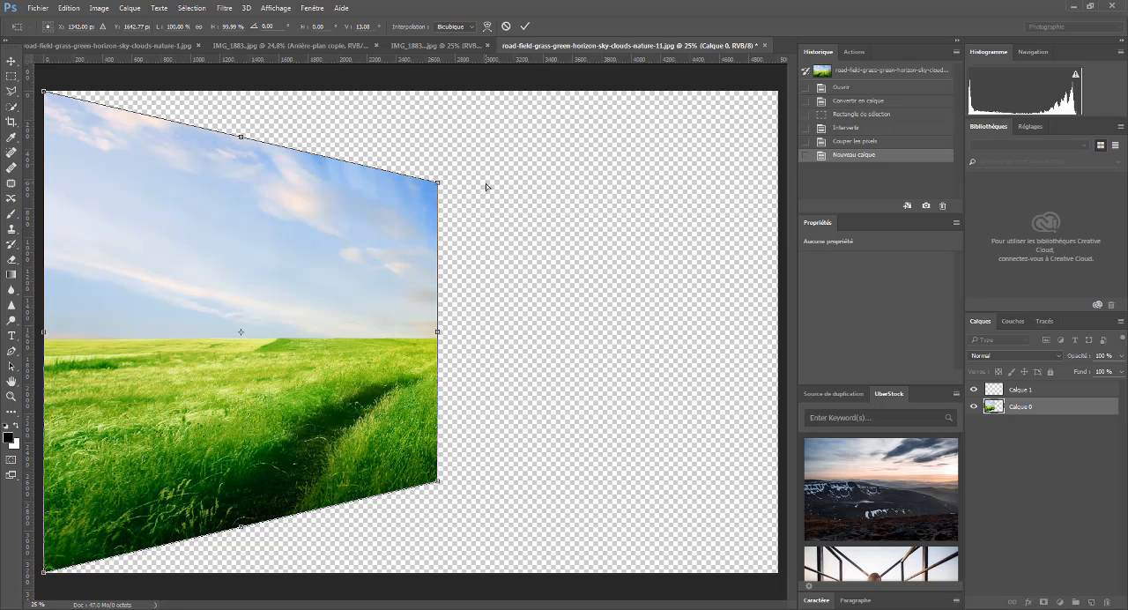
key(Return)
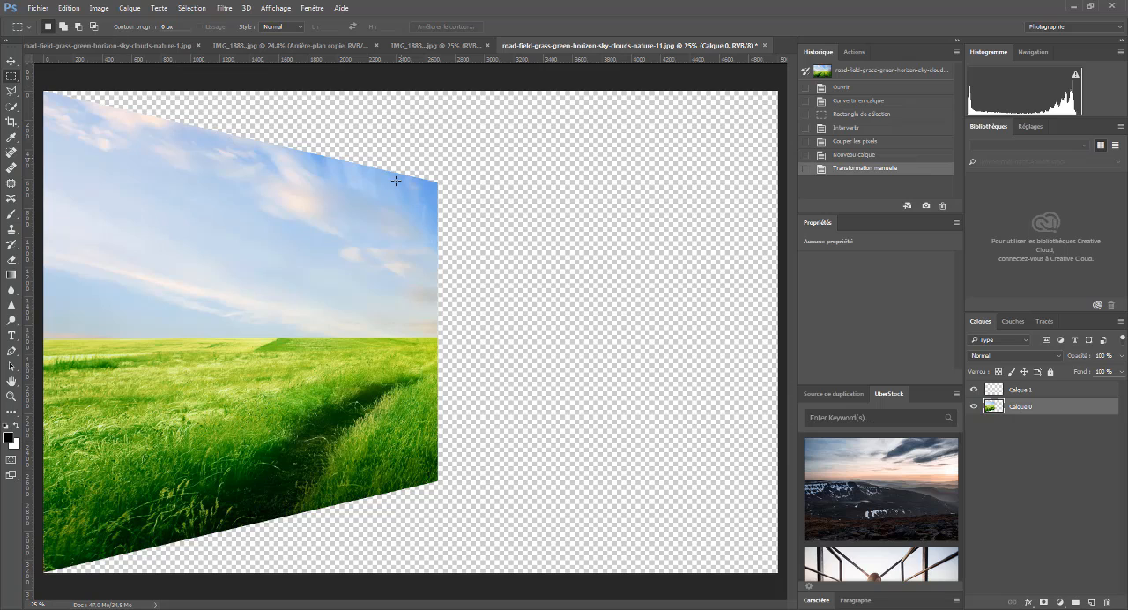
- Stroke the landscape on layer Calque 0 with a 50 px black outline positioned outside, in Normal mode at 100% opacity
click(71, 9)
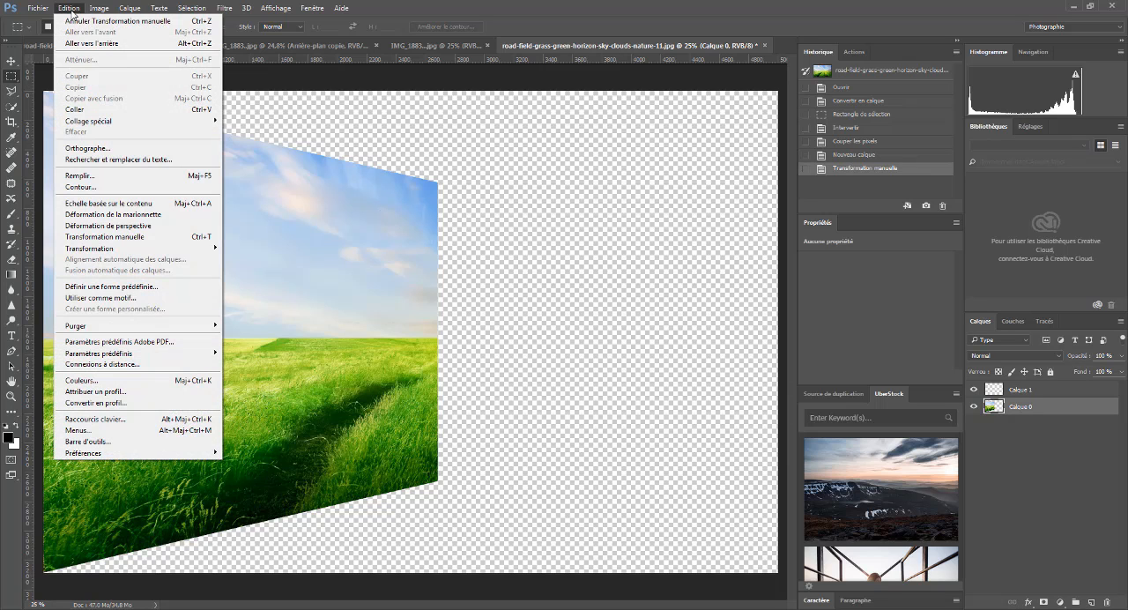
click(79, 188)
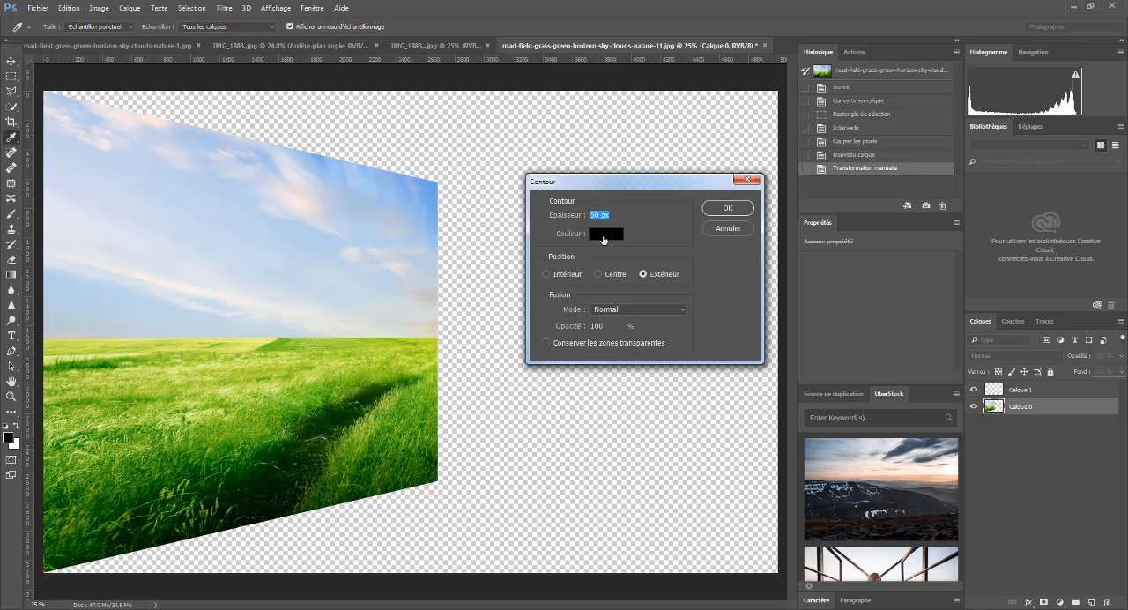
click(604, 235)
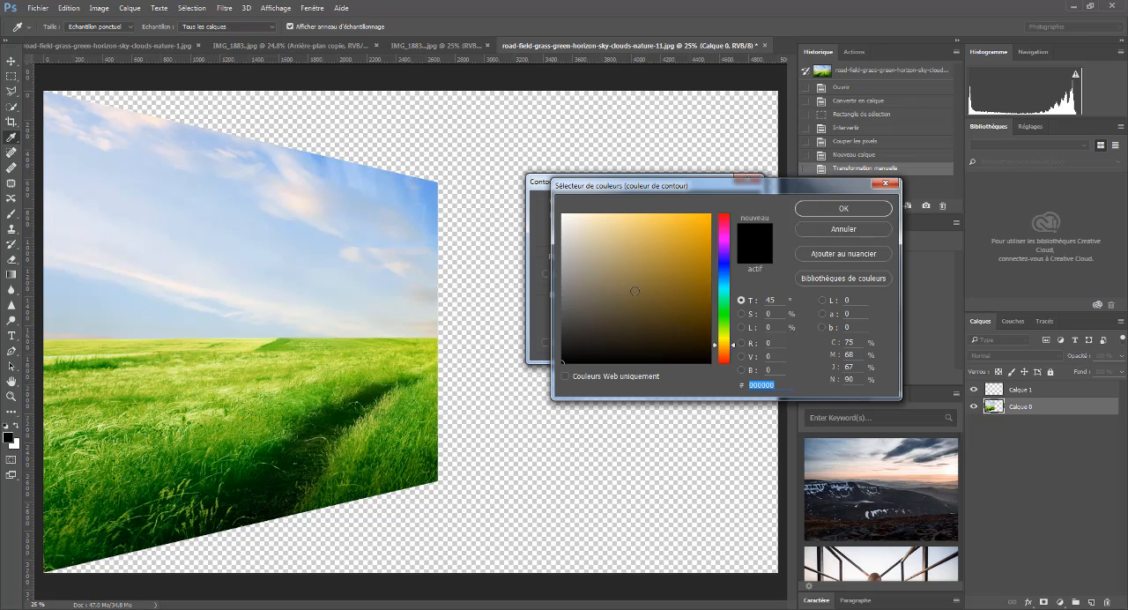
click(885, 185)
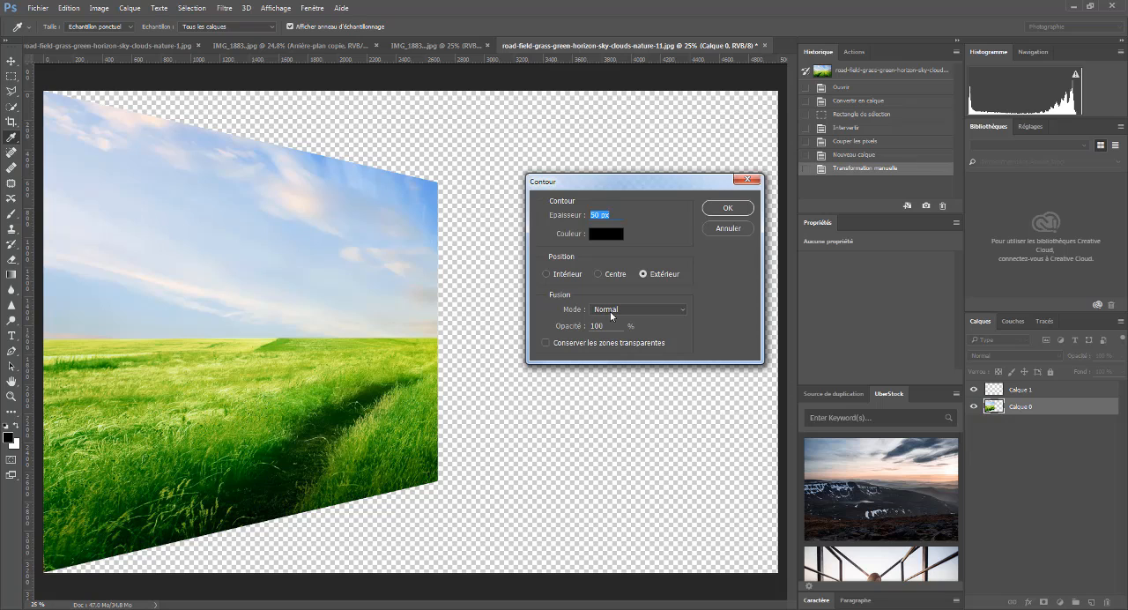
click(685, 311)
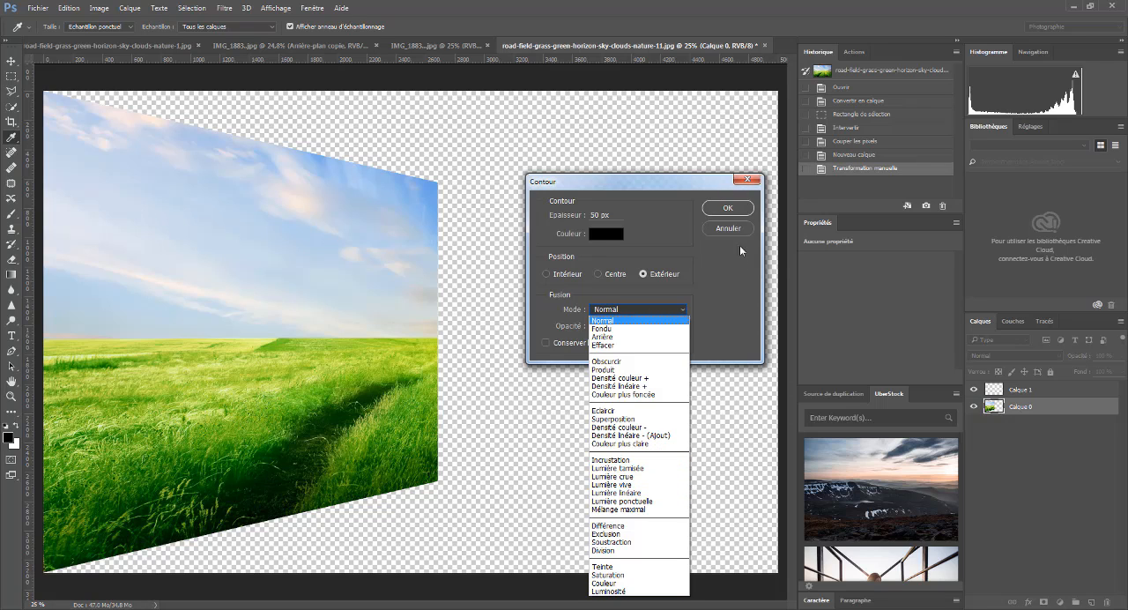
click(727, 273)
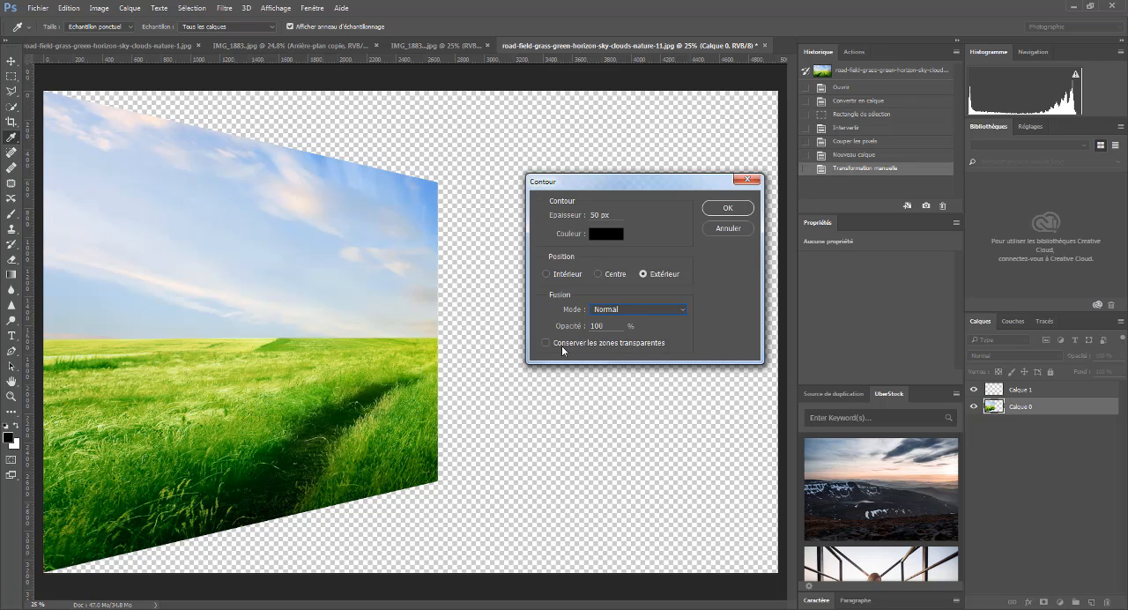
click(727, 211)
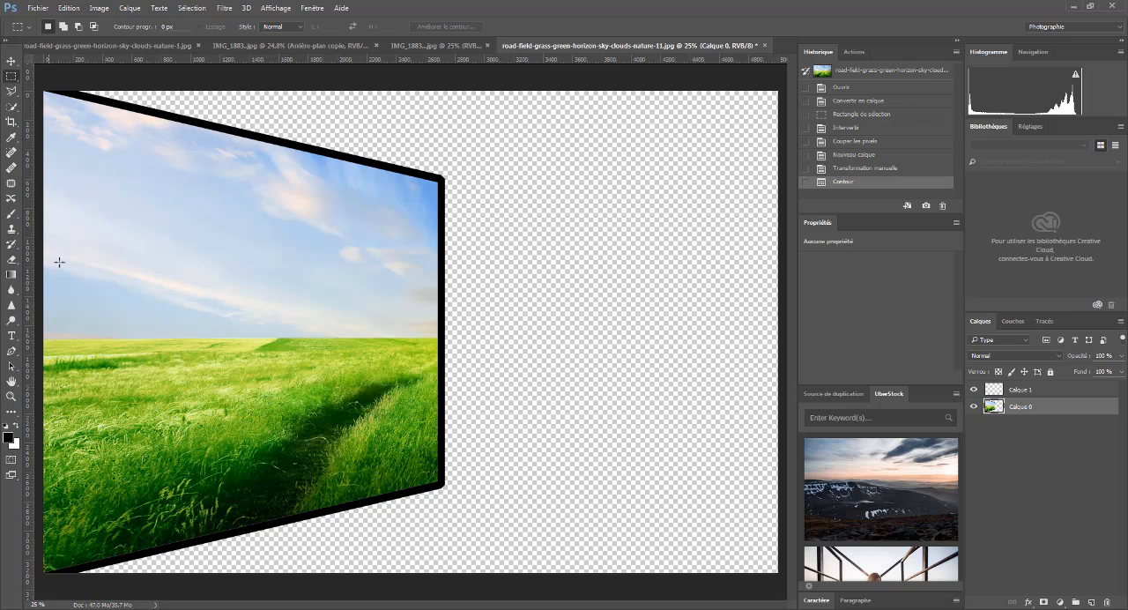
- Select the whole framed landscape with the Quick Selection tool, then invert the selection to the empty background
click(12, 107)
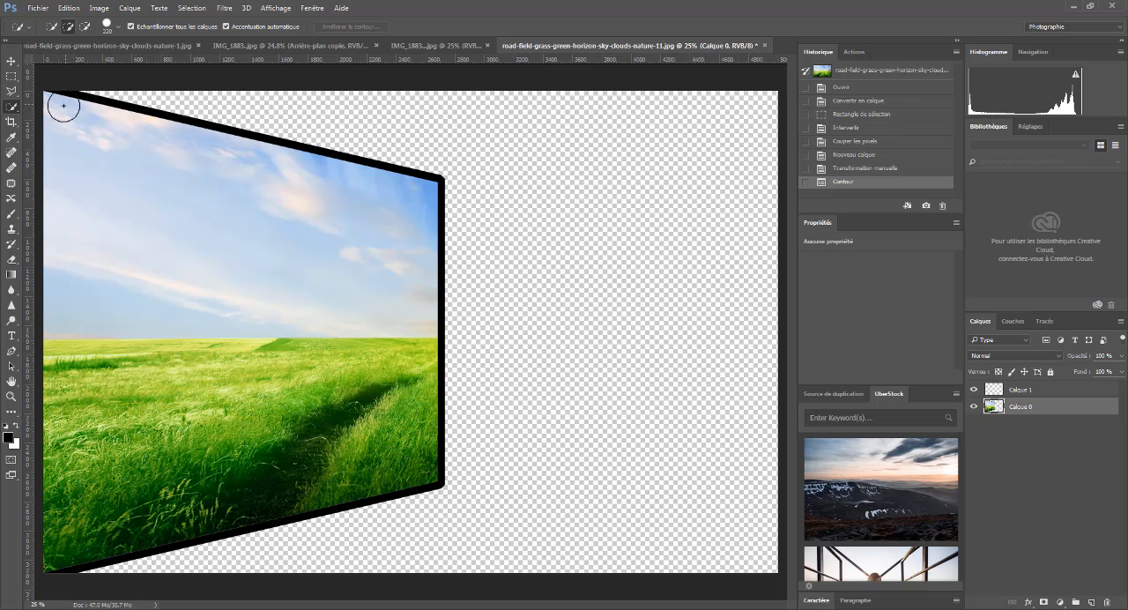
mouse_move(59, 104)
mouse_down()
mouse_move(373, 197)
mouse_move(410, 270)
mouse_move(436, 133)
mouse_move(432, 432)
mouse_move(392, 498)
mouse_move(352, 467)
mouse_move(79, 542)
mouse_up()
drag(58, 494, 76, 341)
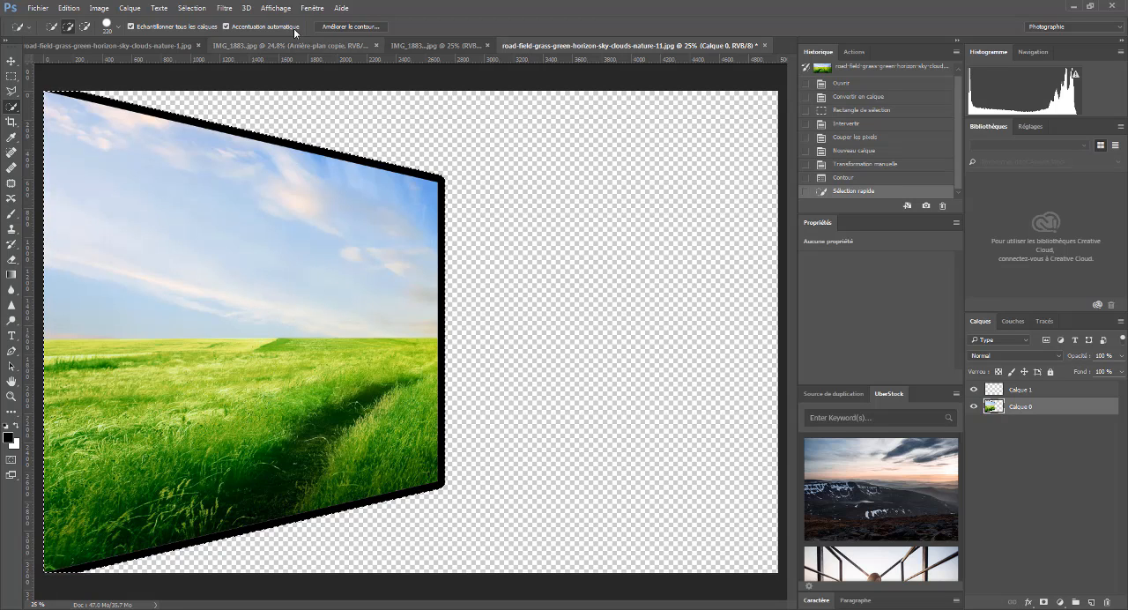
click(192, 8)
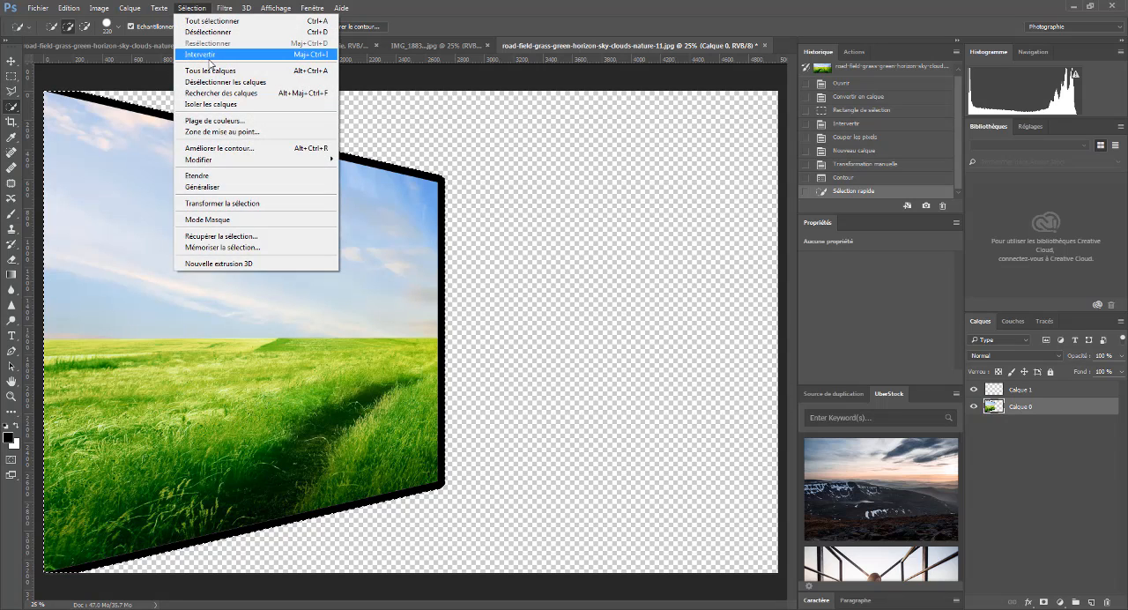
click(211, 54)
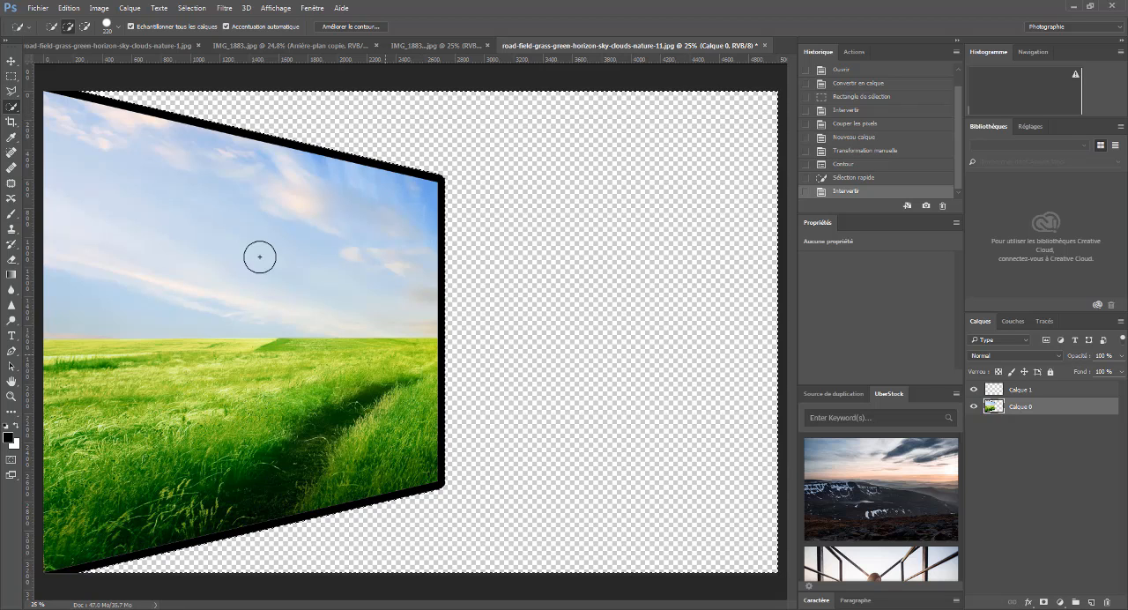
- Fill the selected background with a linear white-to-grey gradient from its top-right corner to its bottom-left corner, then deselect
click(11, 275)
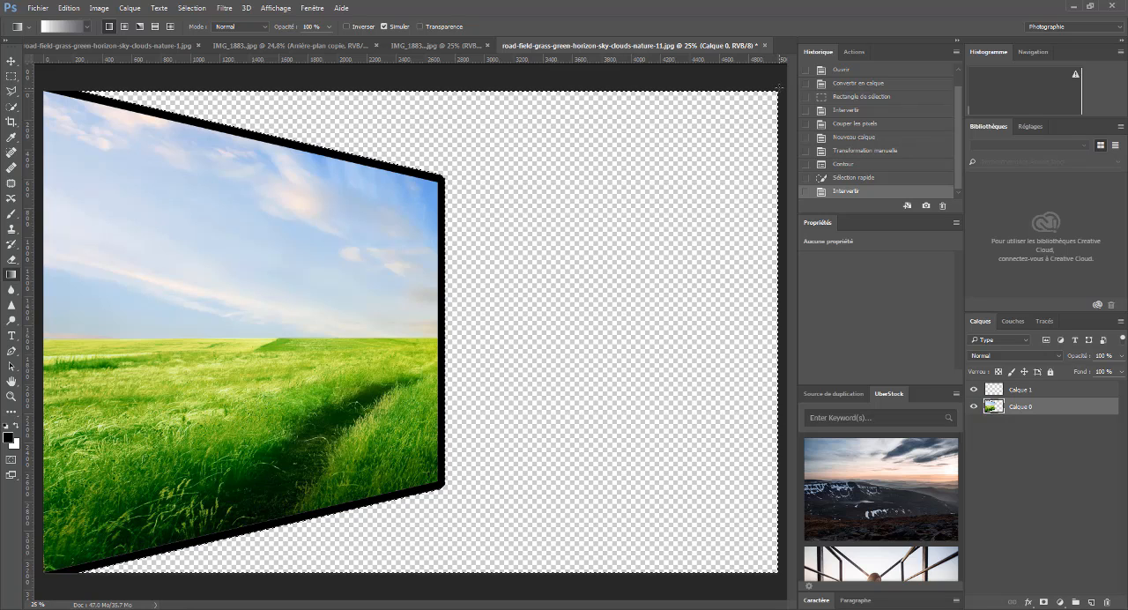
drag(777, 88, 44, 571)
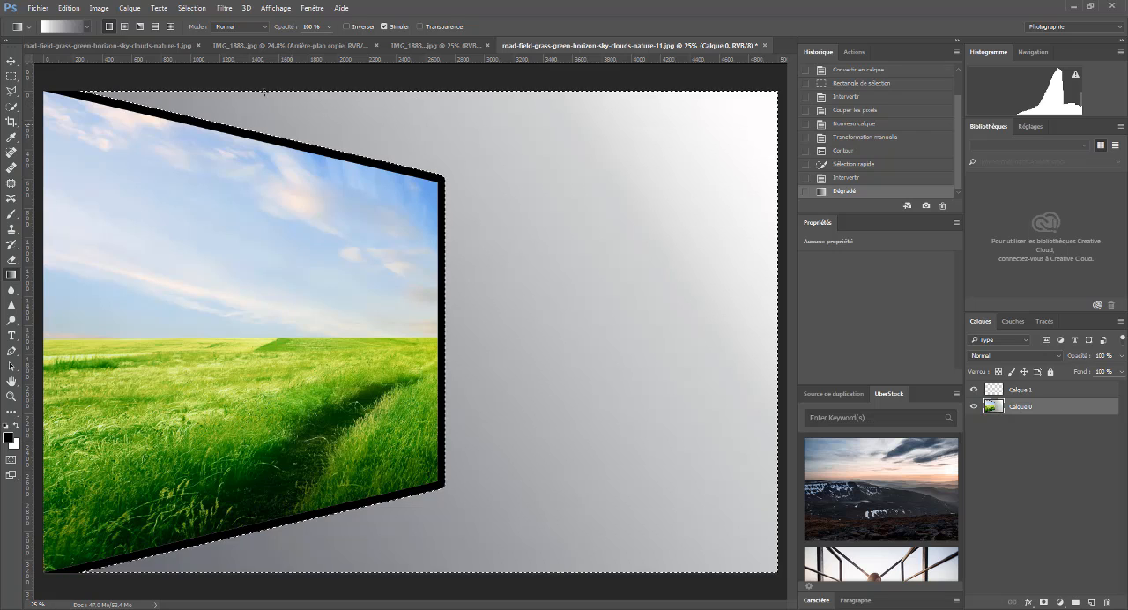
click(190, 9)
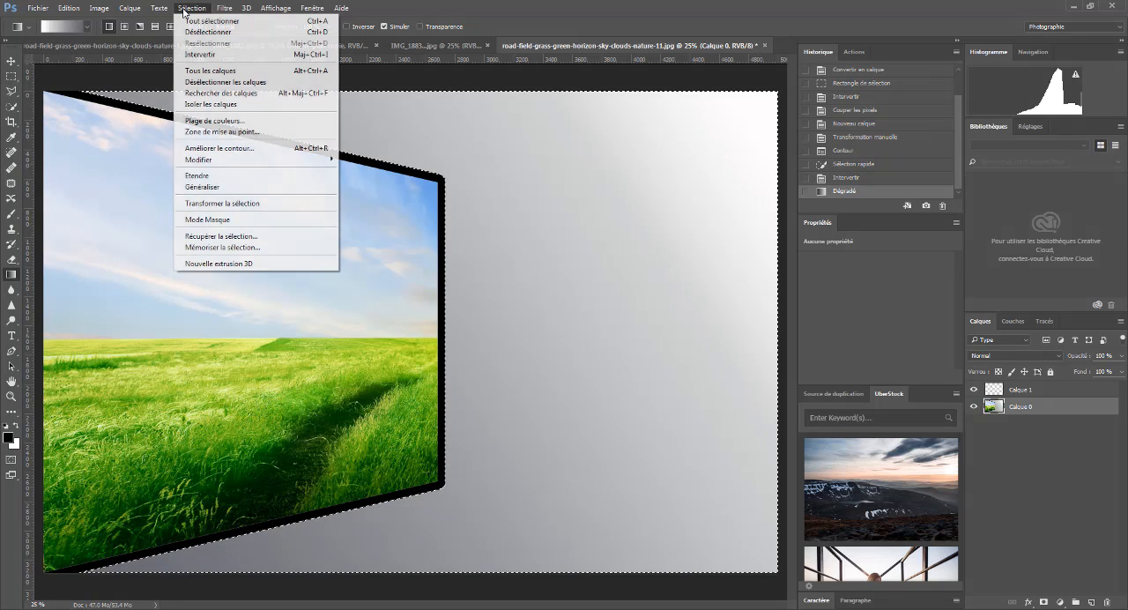
click(200, 33)
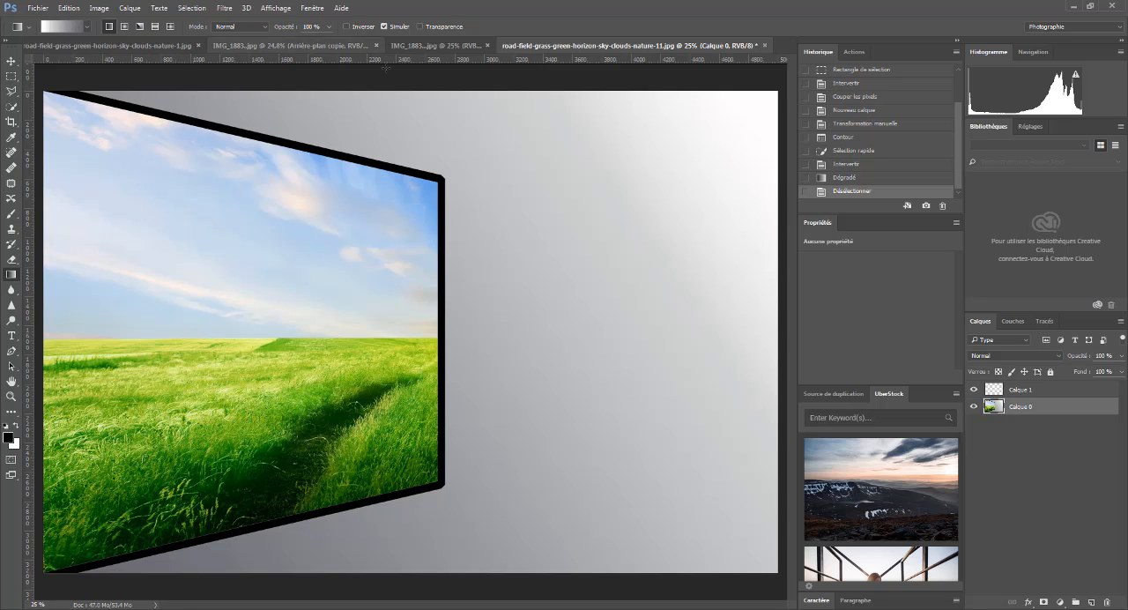
- Compare the original dog photo, the flipped cut-out dog, the framed landscape and the finished composite
click(438, 47)
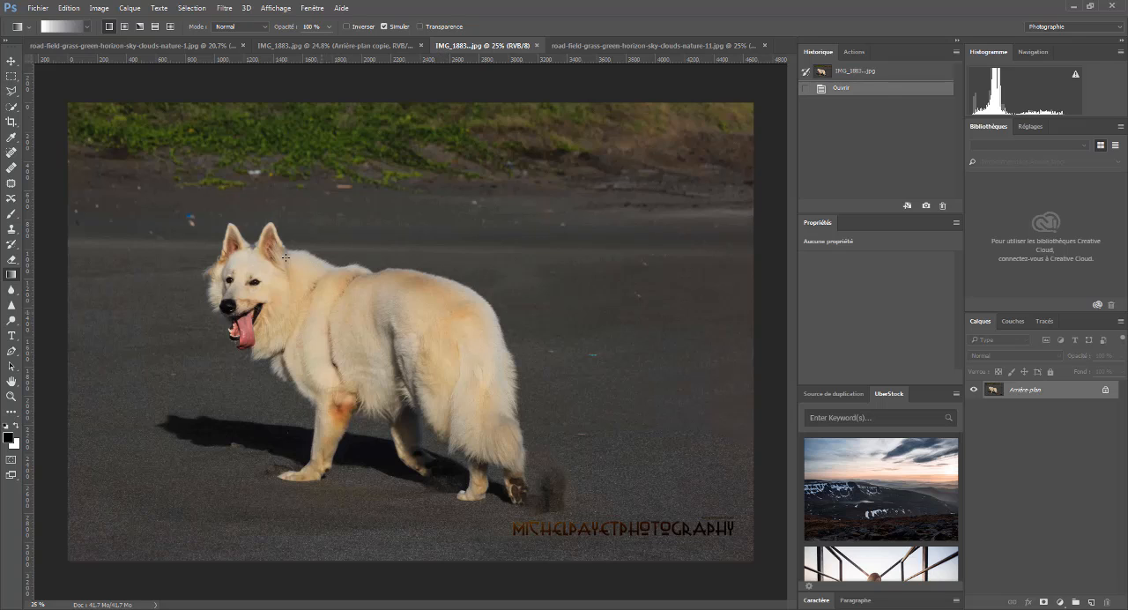
click(11, 60)
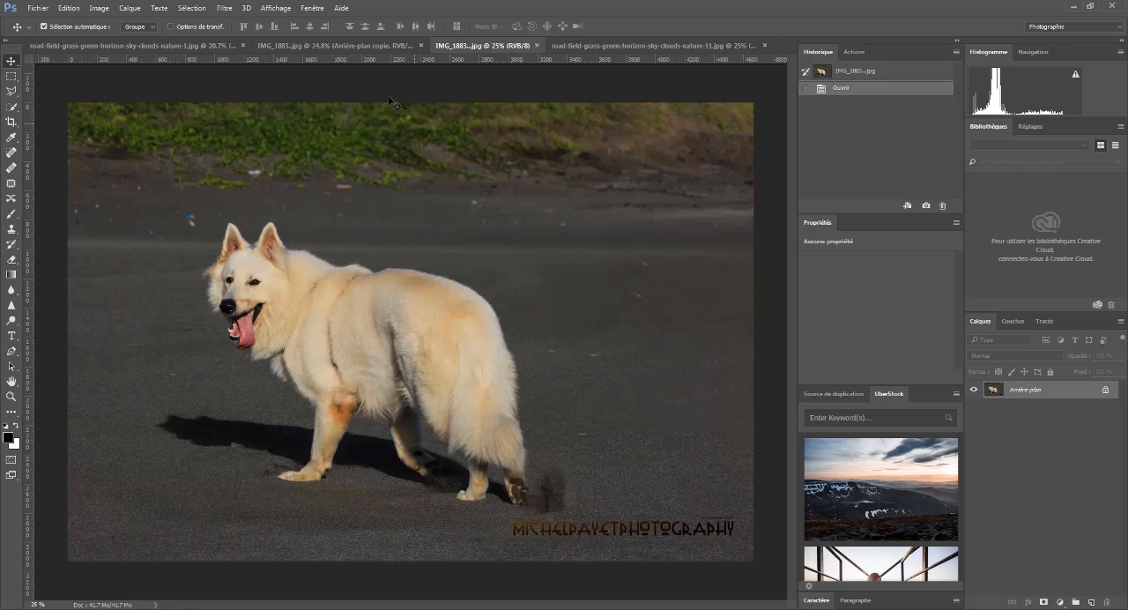
click(345, 46)
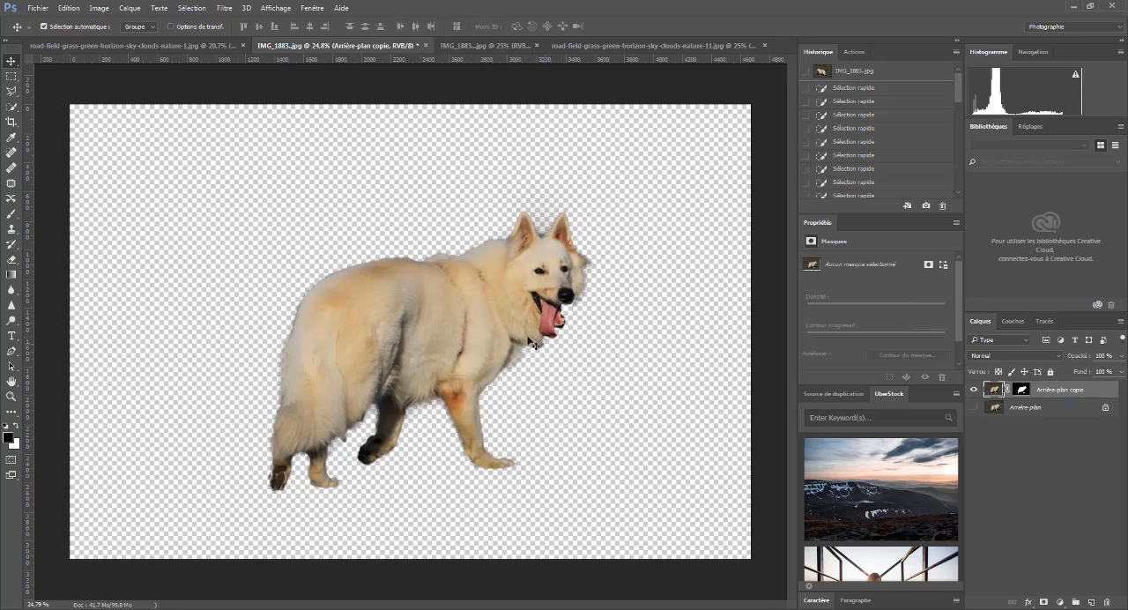
click(516, 44)
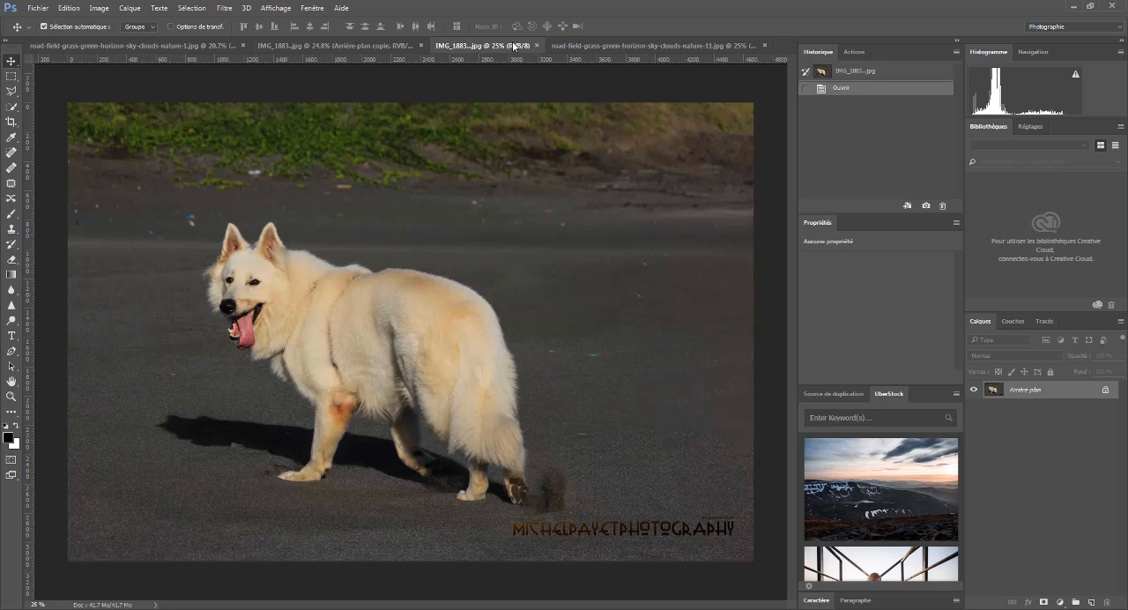
click(343, 45)
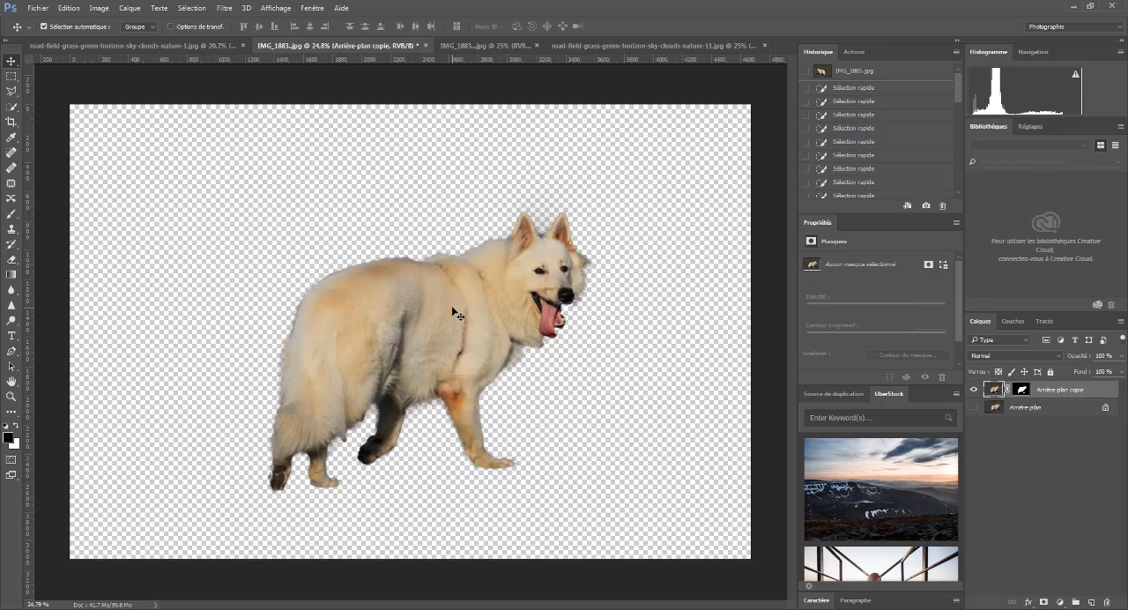
click(635, 46)
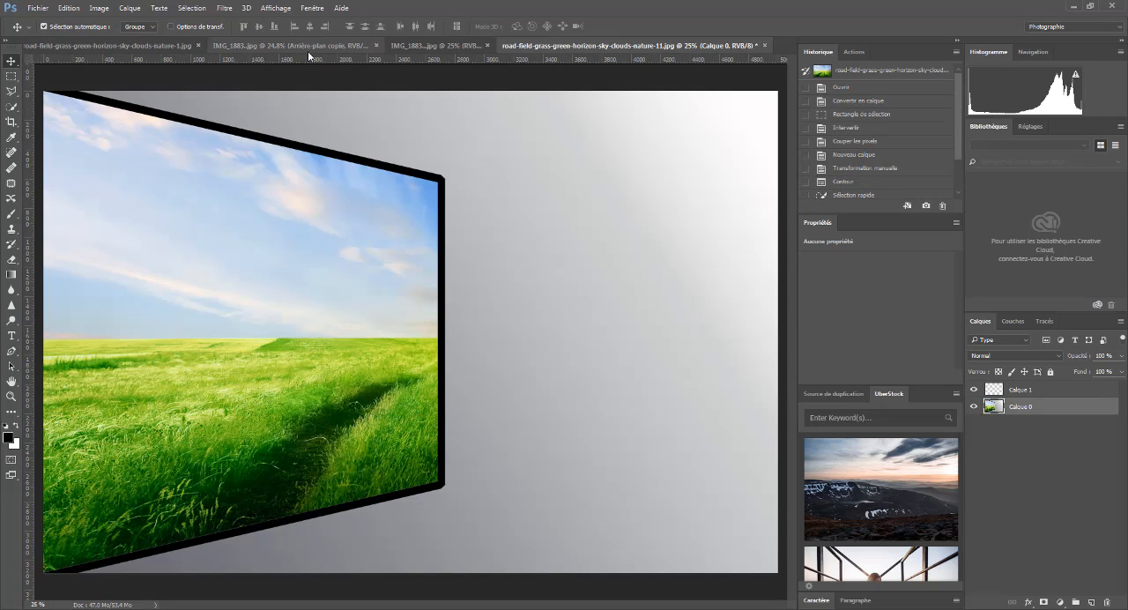
click(445, 46)
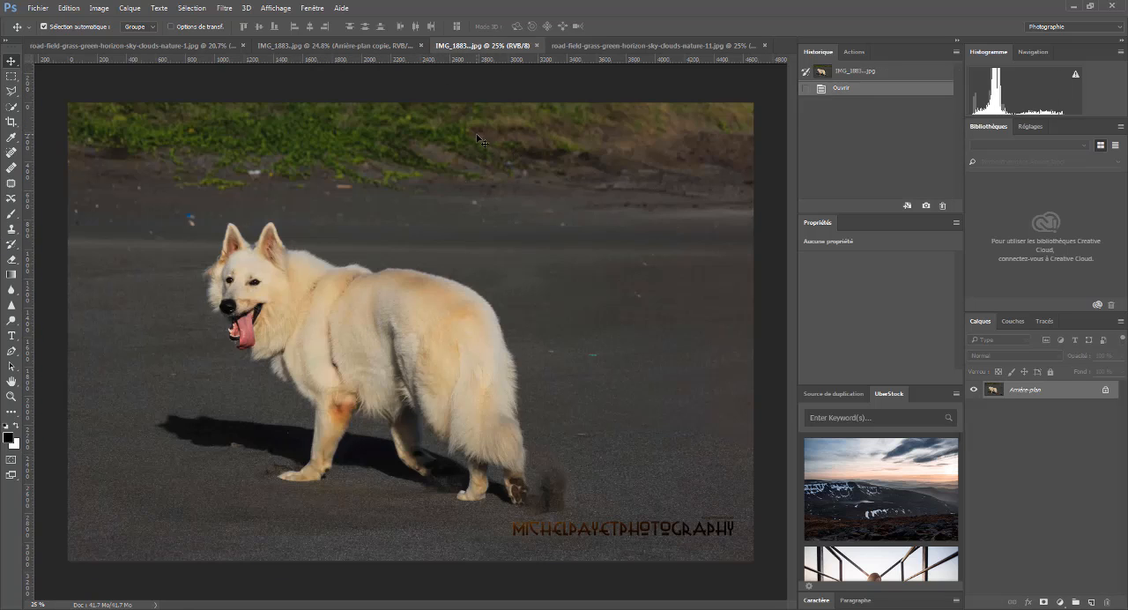
click(641, 46)
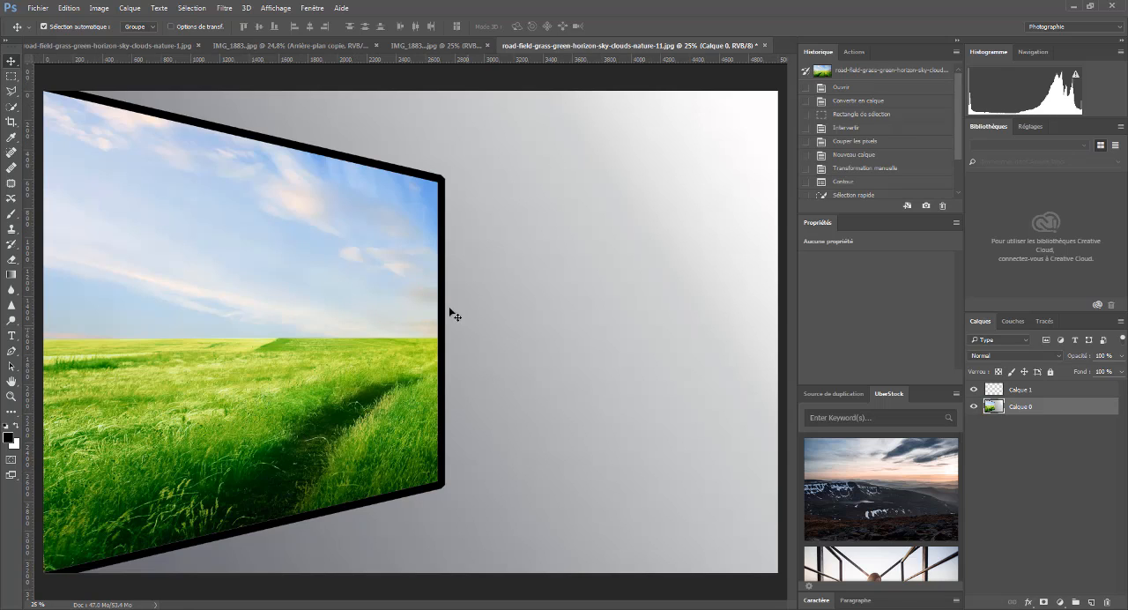
click(411, 42)
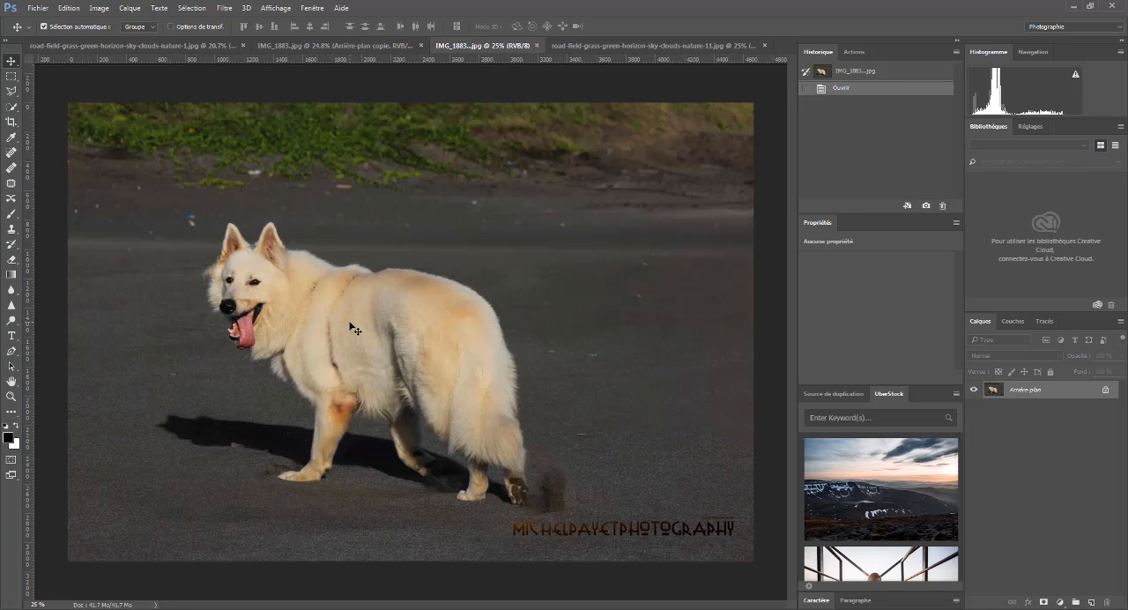
click(298, 49)
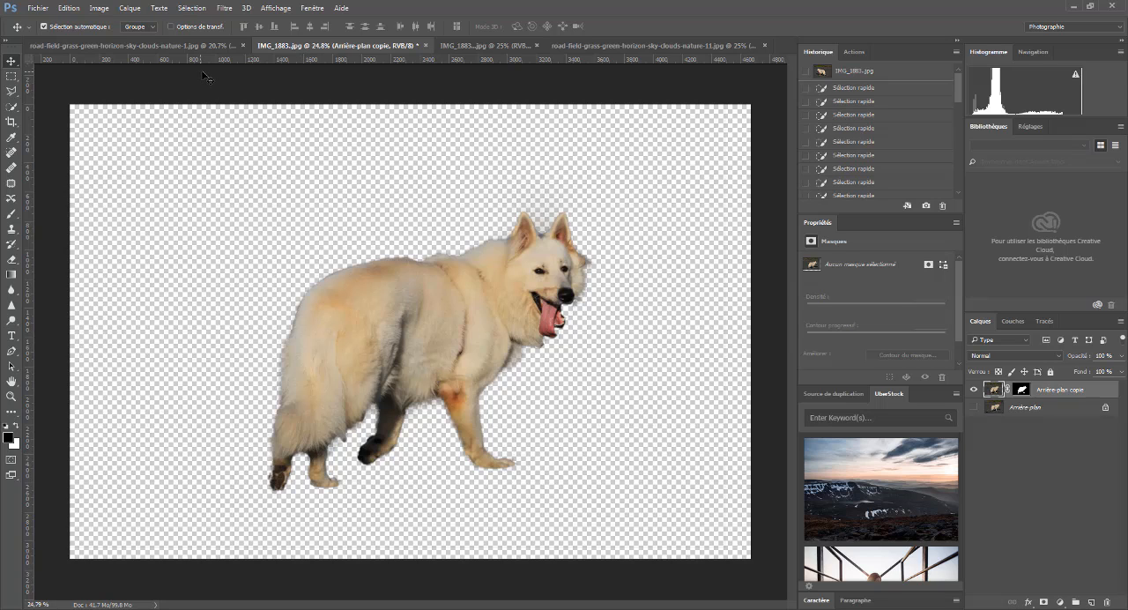
click(179, 45)
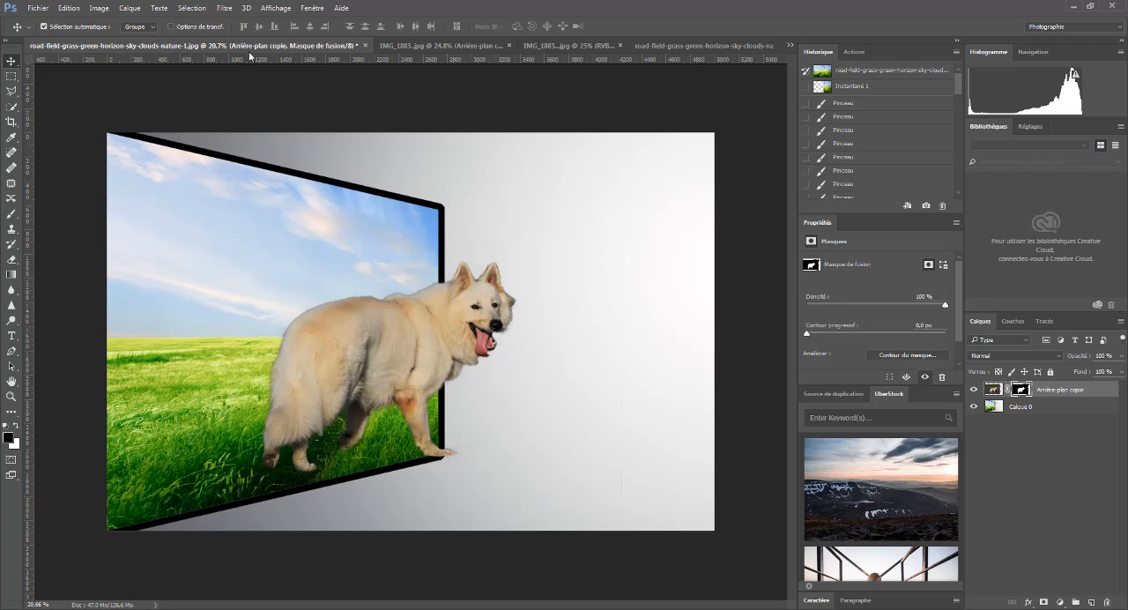
- Move the masked cut-out dog layer from IMG_1883.jpg into the framed landscape document, with its front paw over the frame's right edge
click(472, 45)
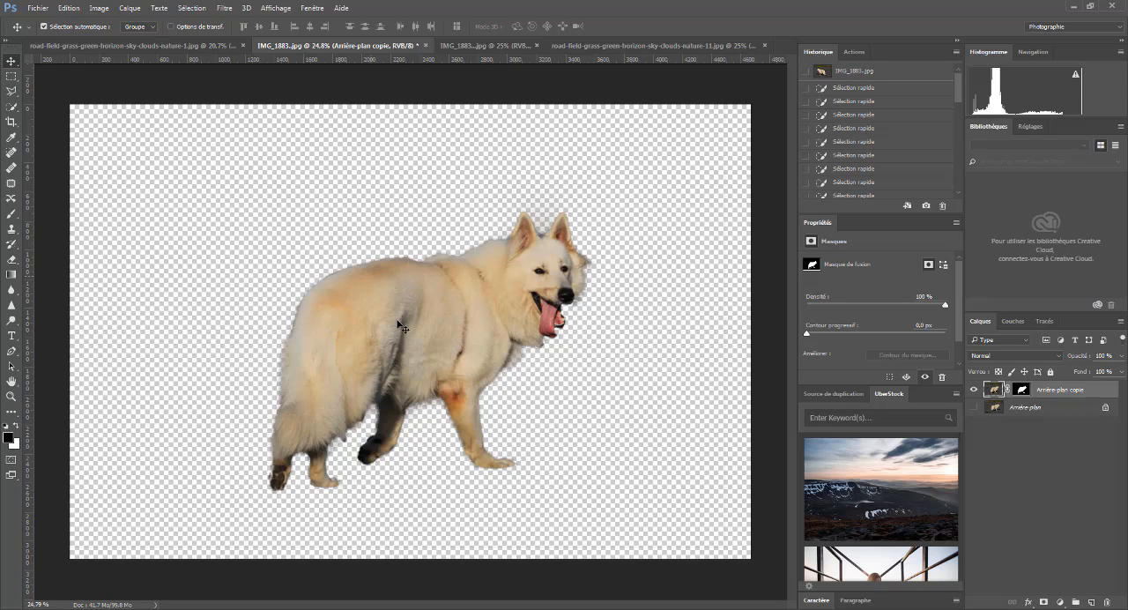
drag(430, 322, 615, 49)
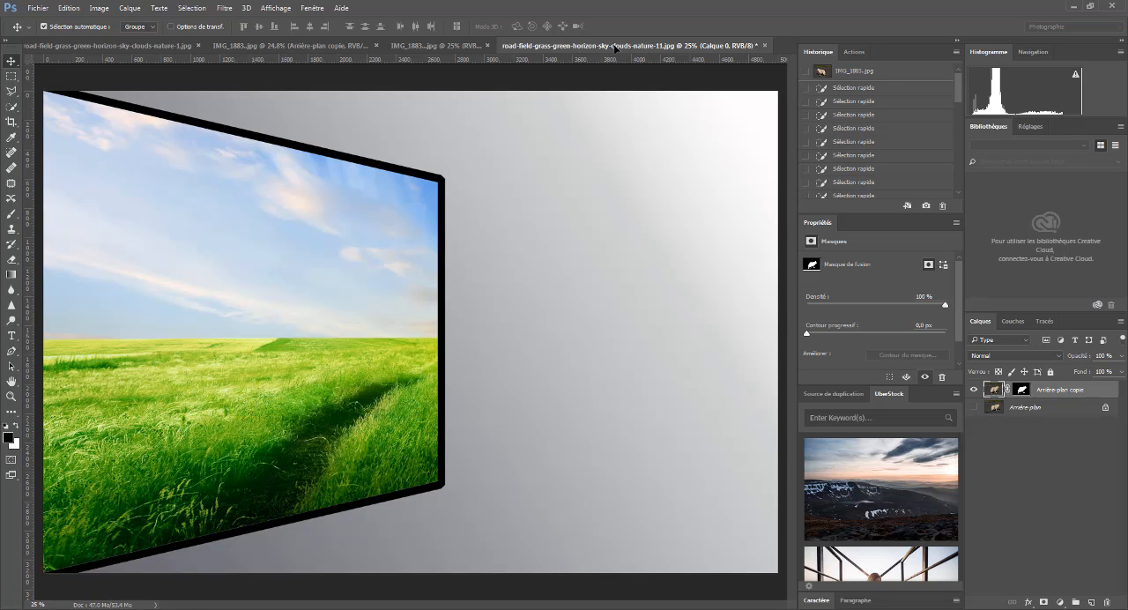
drag(615, 48, 418, 323)
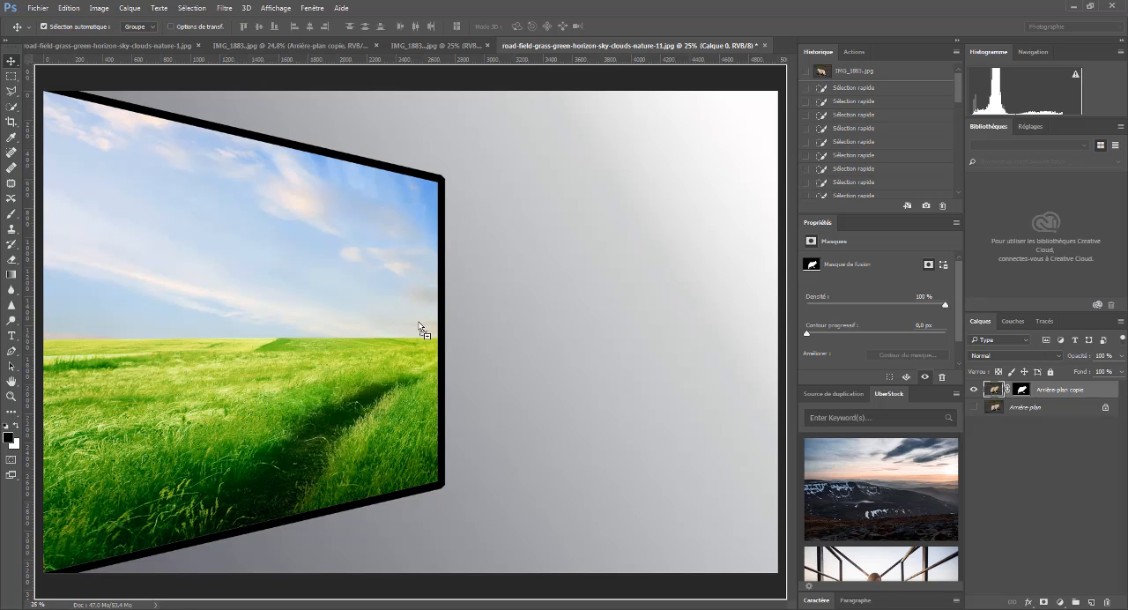
mouse_move(420, 326)
mouse_down()
mouse_move(441, 328)
mouse_move(430, 309)
mouse_move(426, 337)
mouse_move(414, 334)
mouse_up()
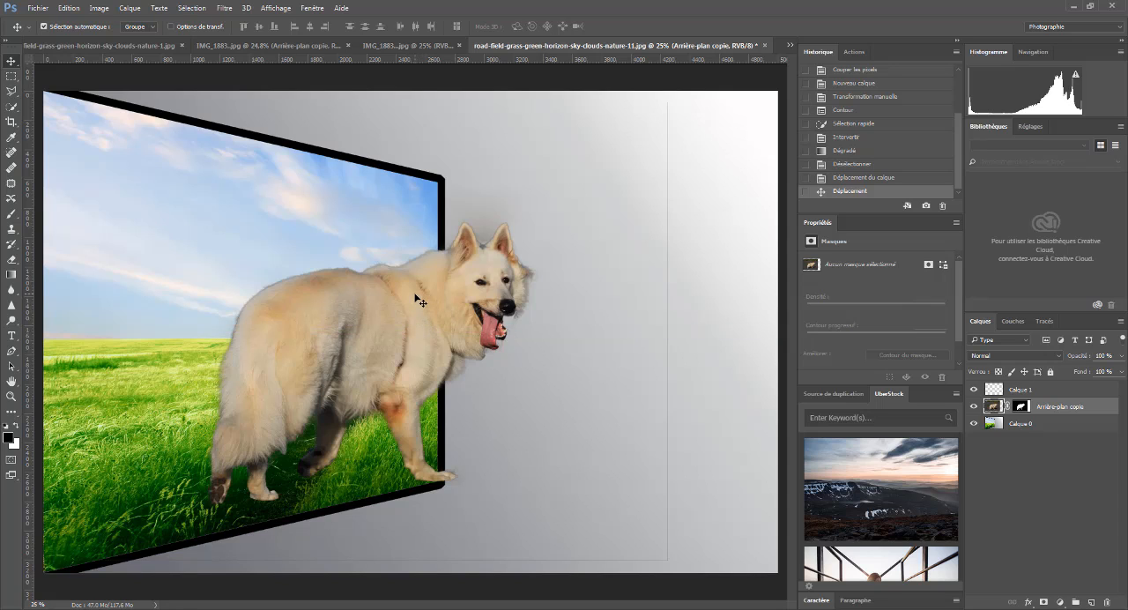
- Scale the dog layer to about 96% and rotate it about -3.4°, placing its front paw on the frame's lower-right corner
key(ctrl+t)
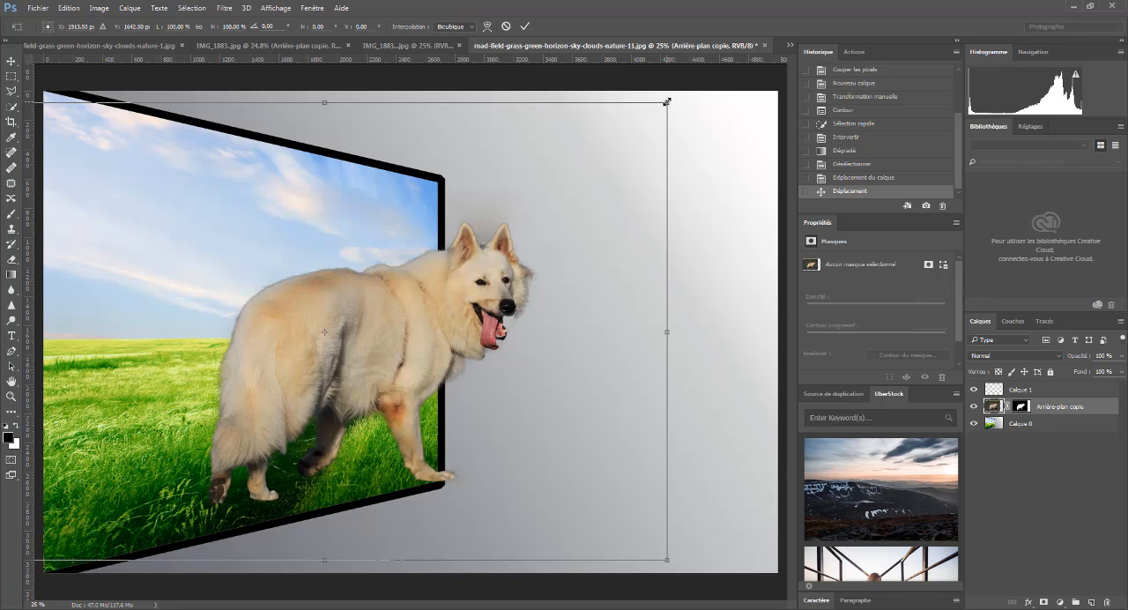
drag(667, 102, 608, 143)
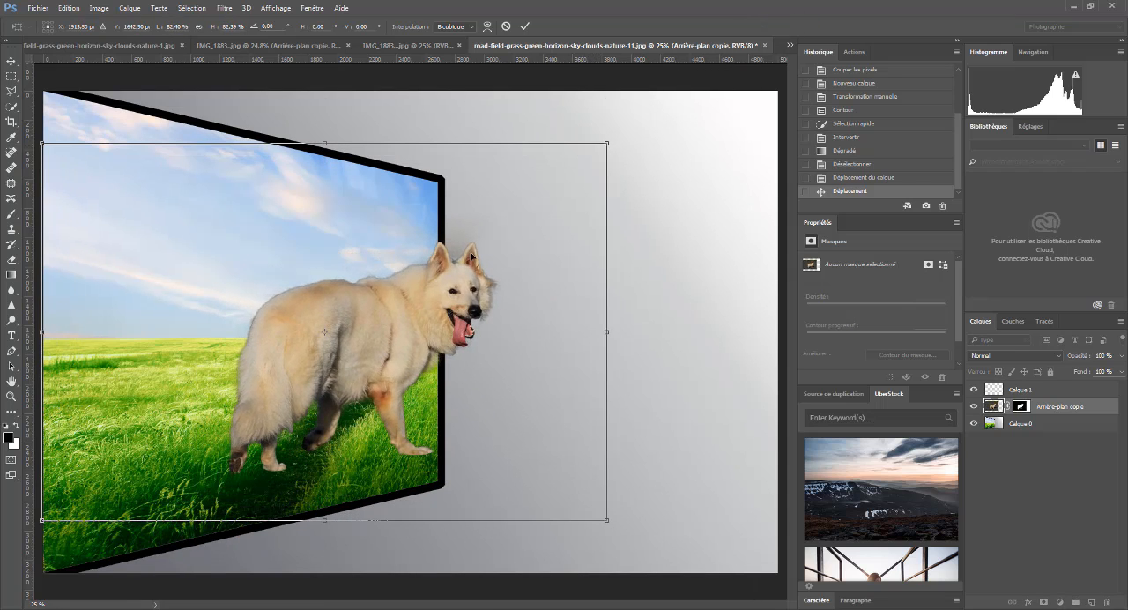
drag(396, 301, 418, 335)
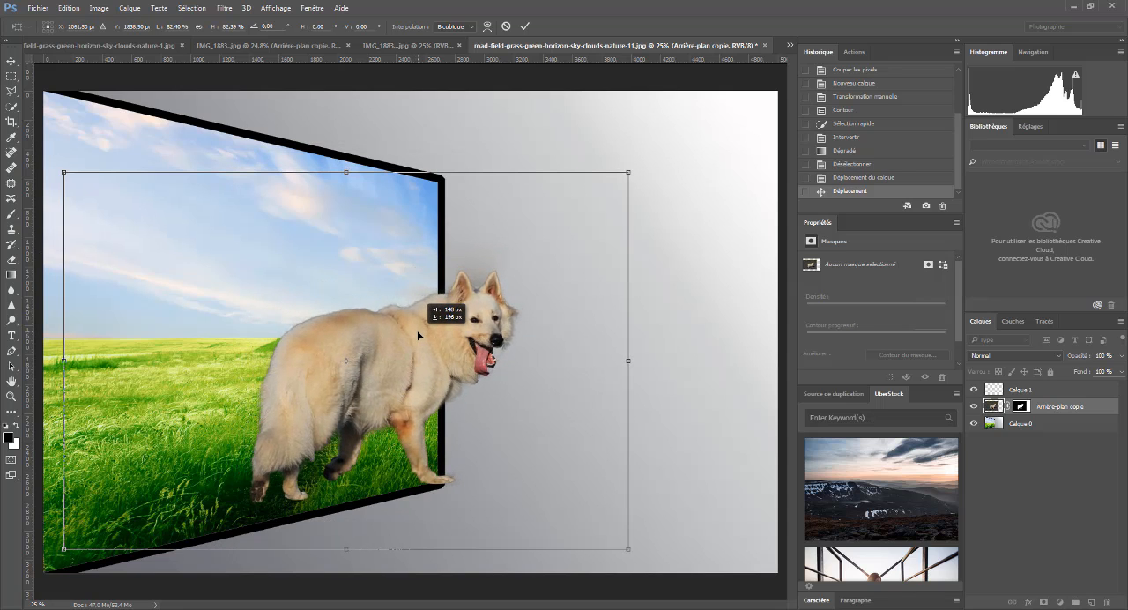
drag(418, 335, 414, 329)
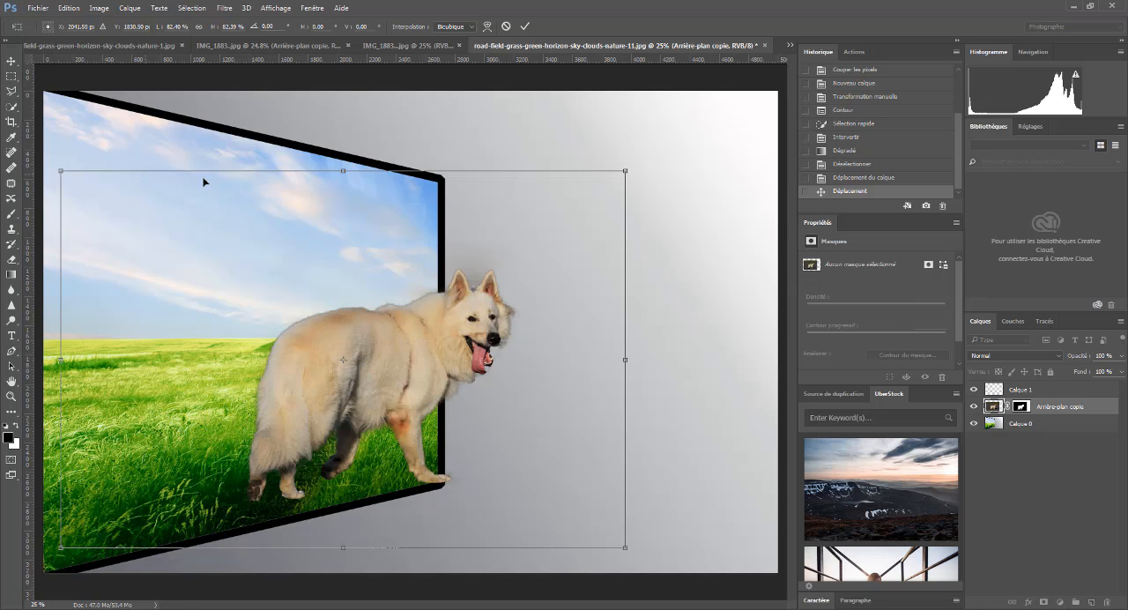
drag(637, 168, 589, 128)
mouse_move(425, 361)
mouse_down()
mouse_move(412, 355)
mouse_move(406, 368)
mouse_up()
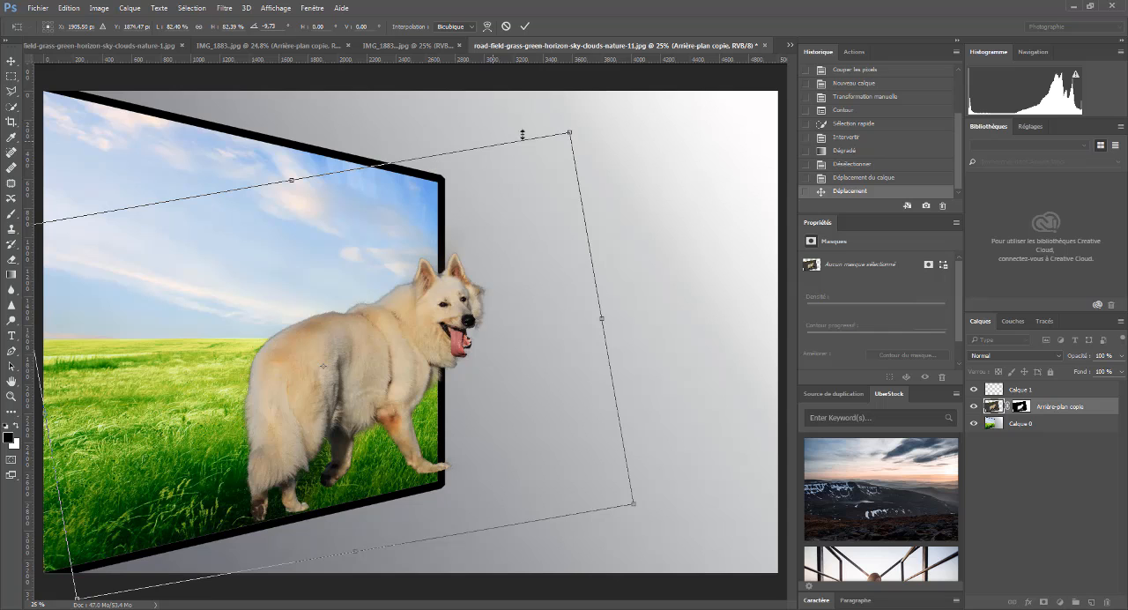
drag(569, 132, 611, 94)
drag(439, 365, 432, 340)
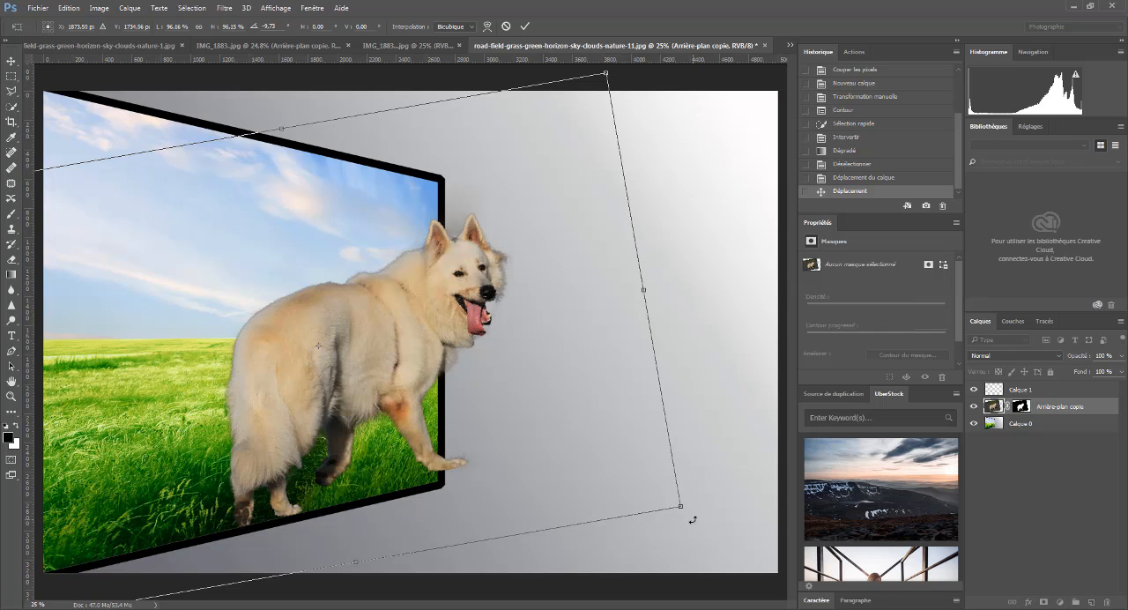
drag(693, 520, 679, 558)
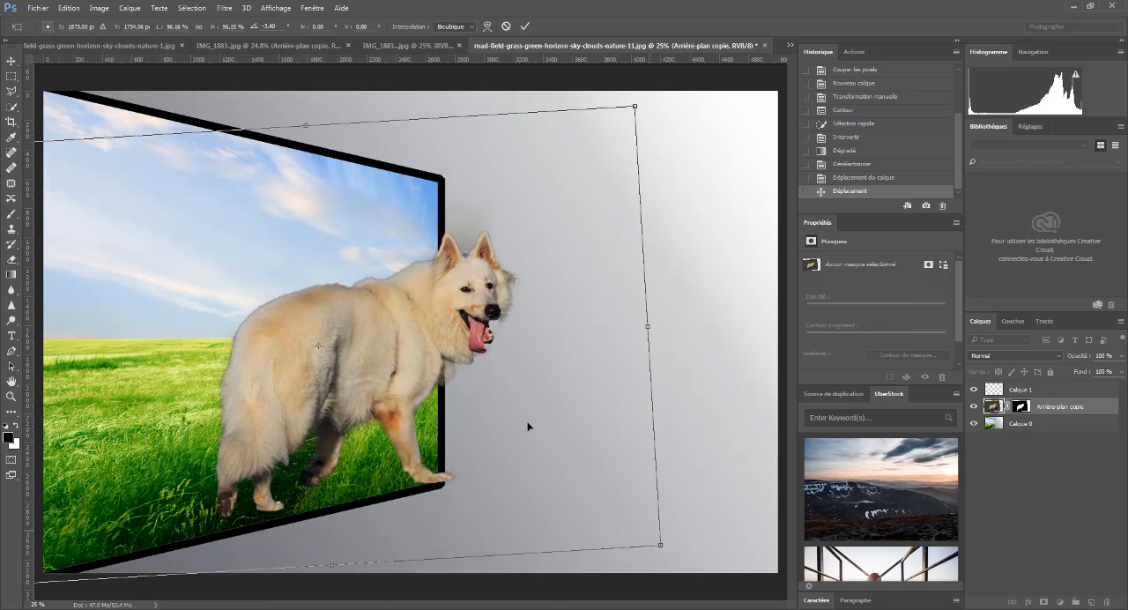
mouse_move(407, 336)
mouse_down()
mouse_move(419, 335)
mouse_move(401, 337)
mouse_up()
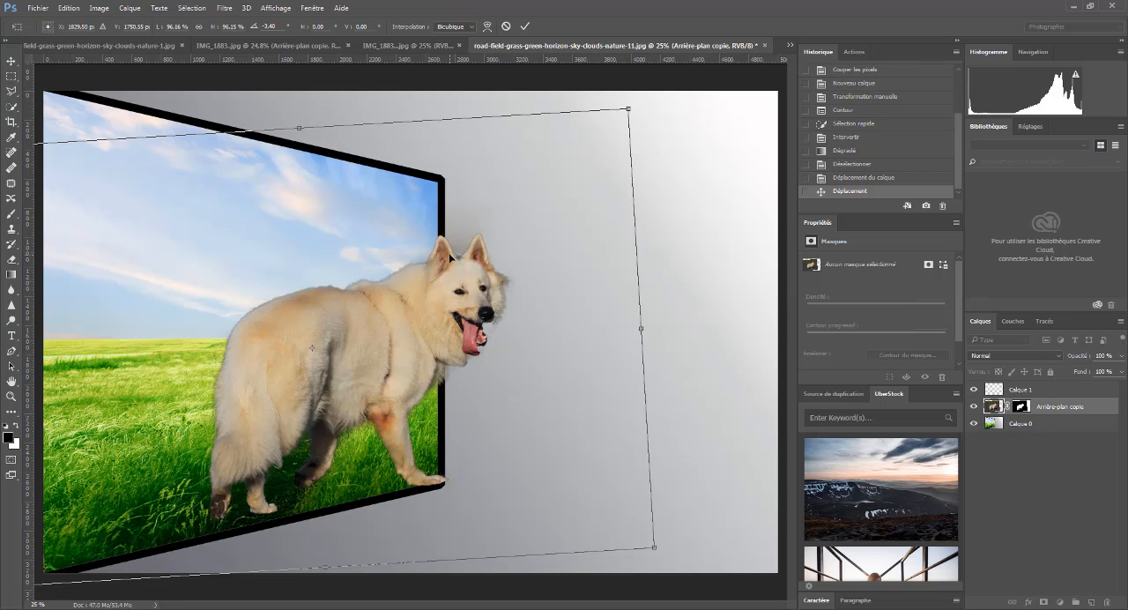
key(Return)
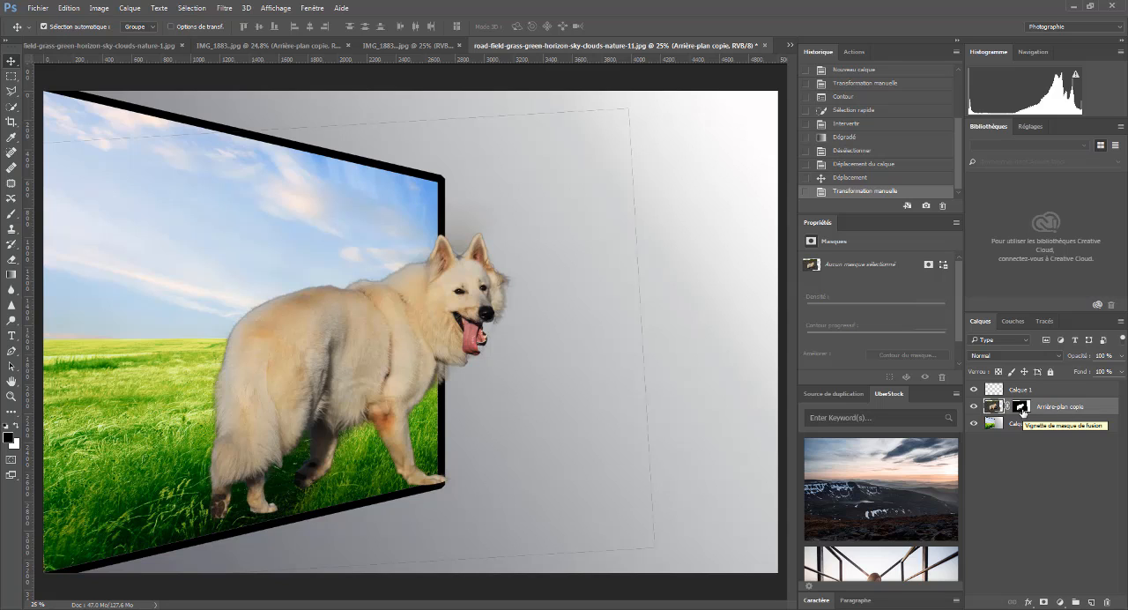
- Activate the dog layer's mask and ready the Brush tool with black as the foreground colour
click(1020, 407)
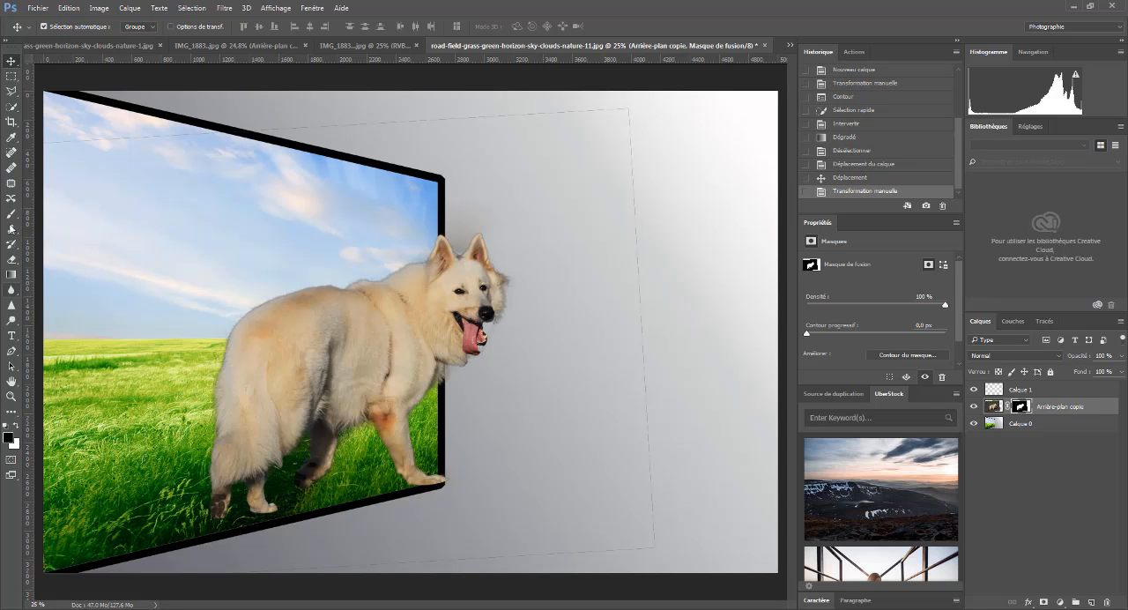
click(15, 427)
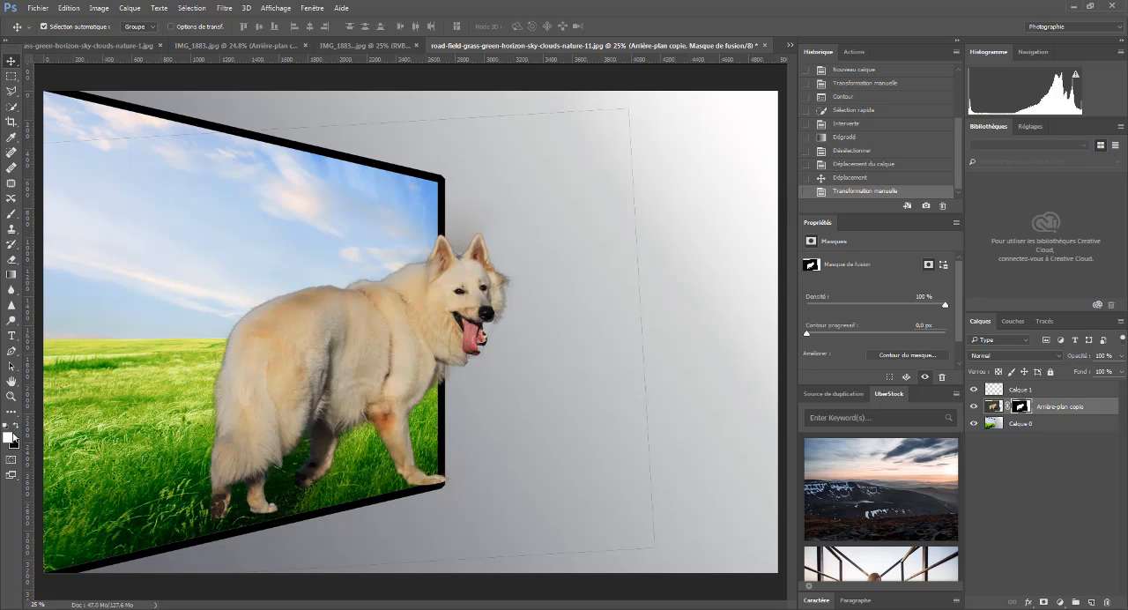
click(15, 427)
click(15, 426)
click(15, 429)
click(12, 216)
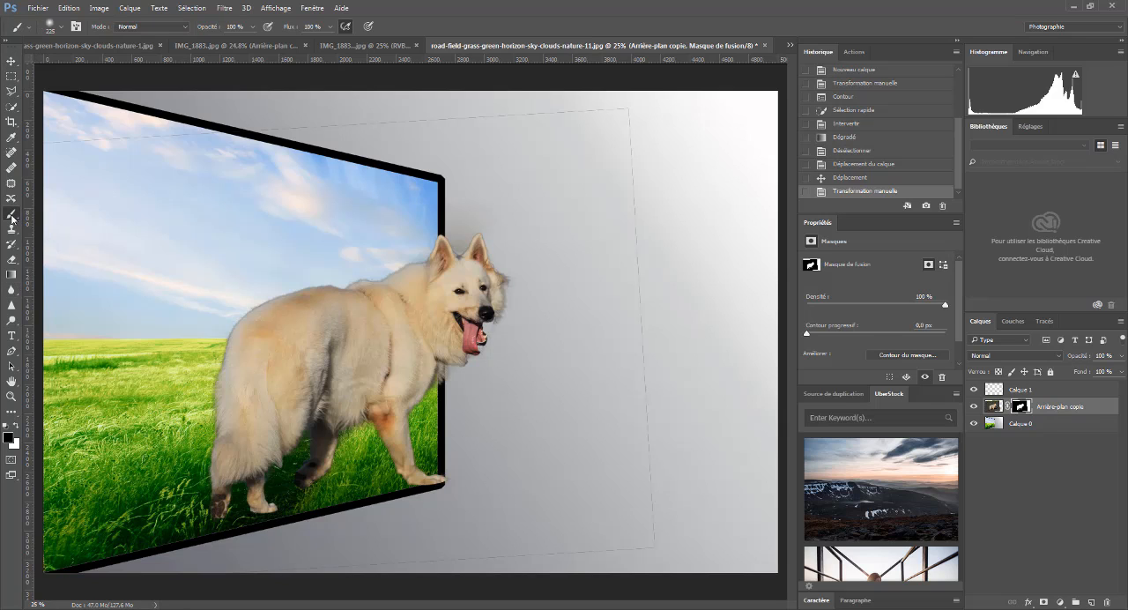
- Enlarge the brush to 369 px and paint out the faint leftover line along the dog layer's lower edge
alt+right_click(520, 234)
alt+right_click(533, 256)
mouse_move(534, 257)
mouse_down()
mouse_move(697, 275)
mouse_move(517, 281)
mouse_move(537, 278)
mouse_move(532, 297)
mouse_move(517, 232)
mouse_move(541, 320)
mouse_move(529, 264)
mouse_move(532, 284)
mouse_up()
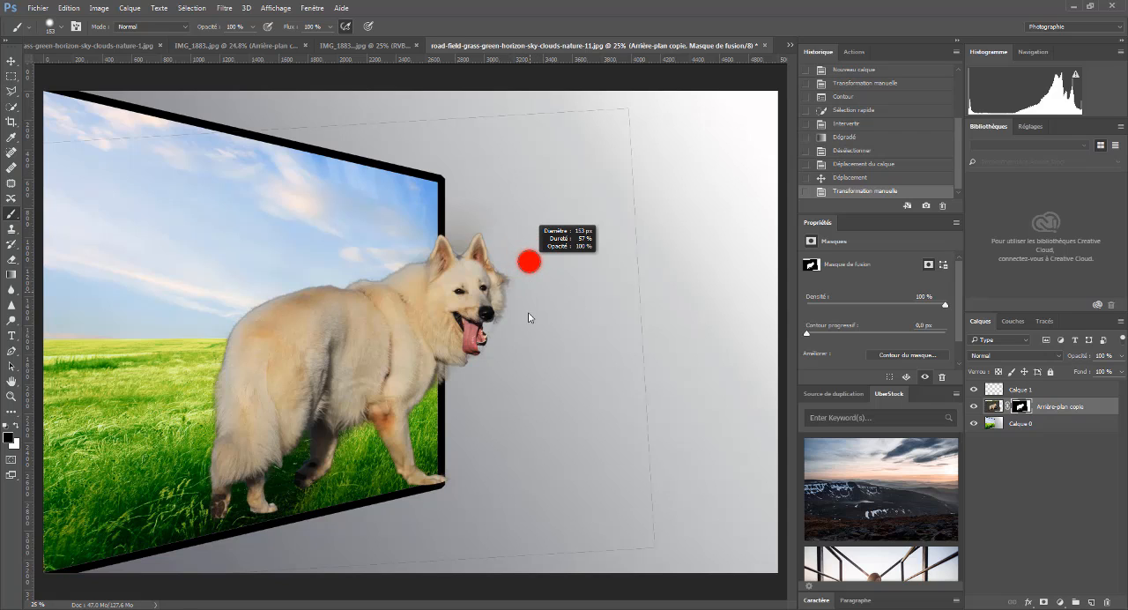
mouse_move(523, 383)
mouse_down()
mouse_move(526, 258)
mouse_move(526, 300)
mouse_up()
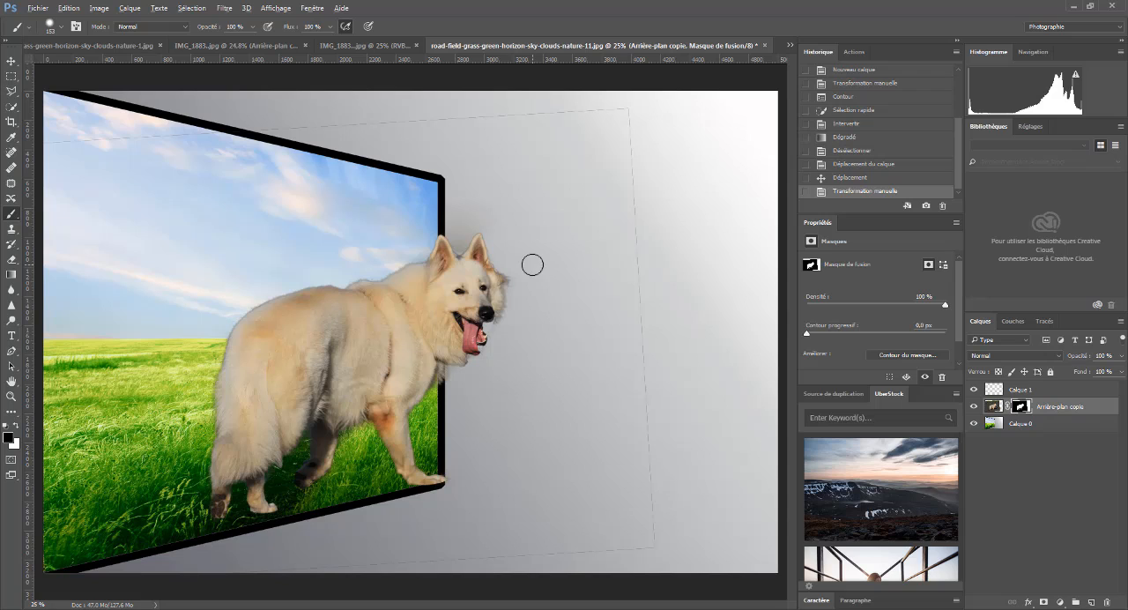
drag(531, 262, 549, 267)
mouse_move(664, 549)
mouse_down()
mouse_move(570, 551)
mouse_move(579, 547)
mouse_move(563, 539)
mouse_move(484, 540)
mouse_up()
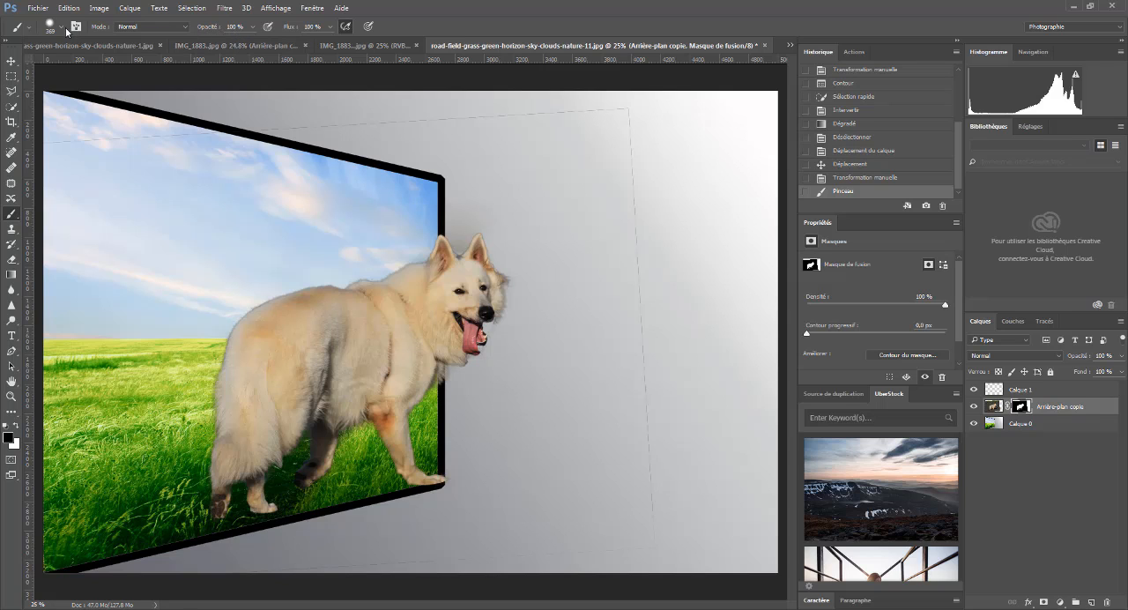
- Increase the brush hardness and paint out the faint lines along the dog layer's right and upper edges on the mask
click(63, 32)
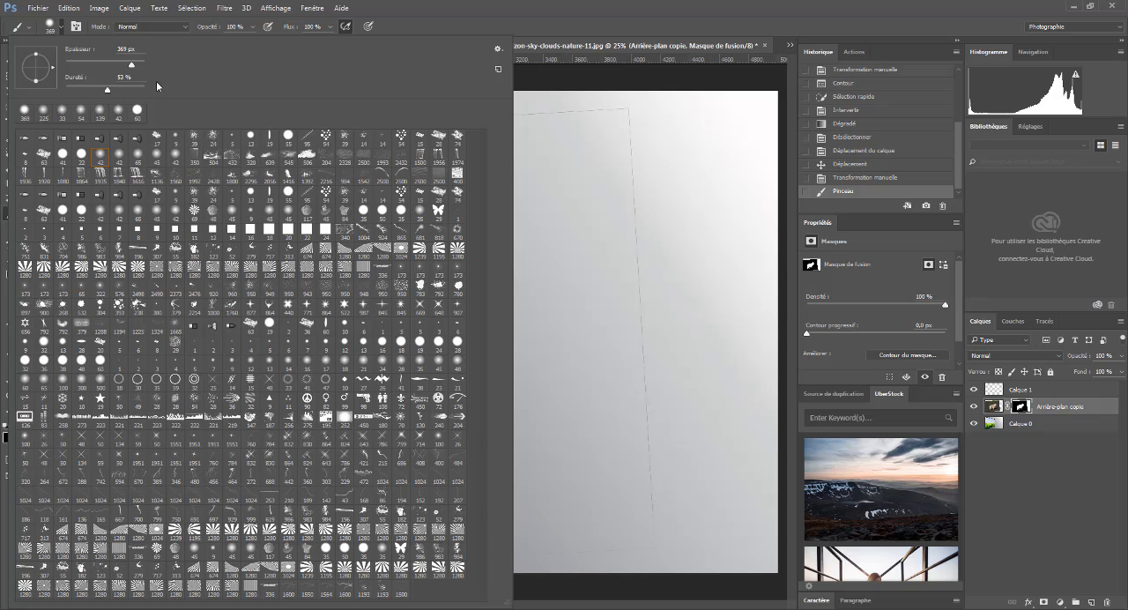
drag(109, 88, 177, 94)
click(510, 23)
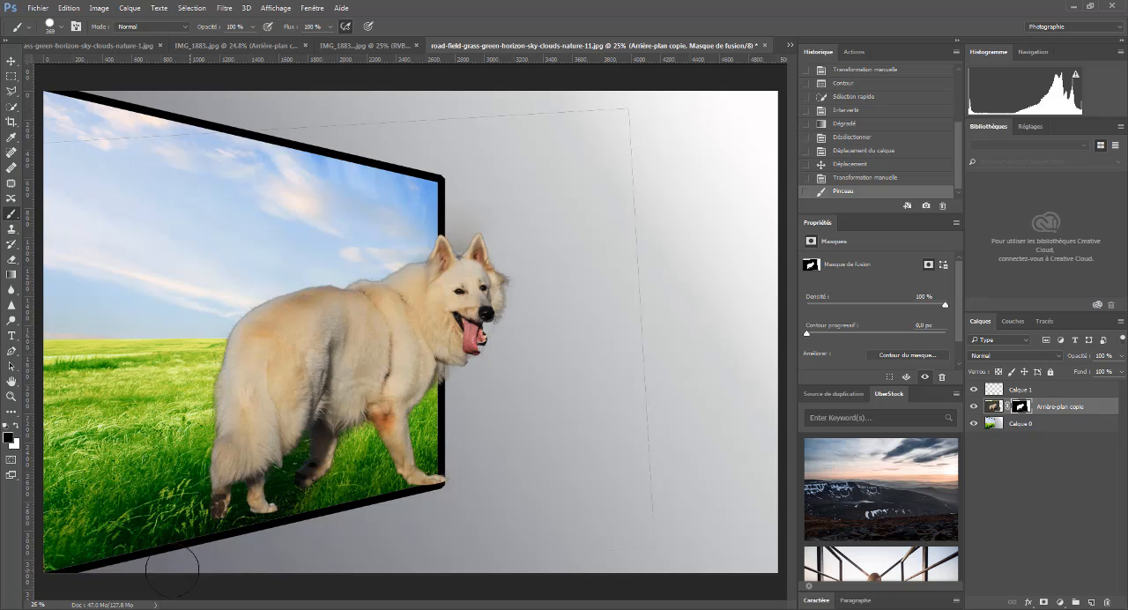
mouse_move(649, 432)
mouse_down()
mouse_move(628, 308)
mouse_move(627, 132)
mouse_move(626, 219)
mouse_move(628, 139)
mouse_move(650, 313)
mouse_up()
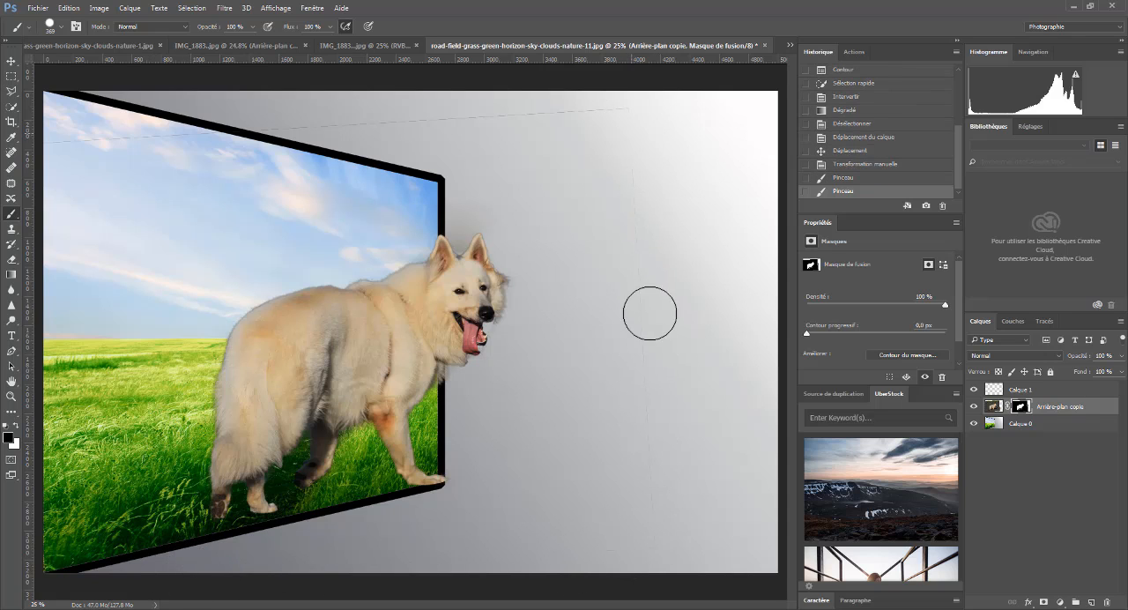
drag(640, 209, 642, 480)
drag(645, 523, 649, 510)
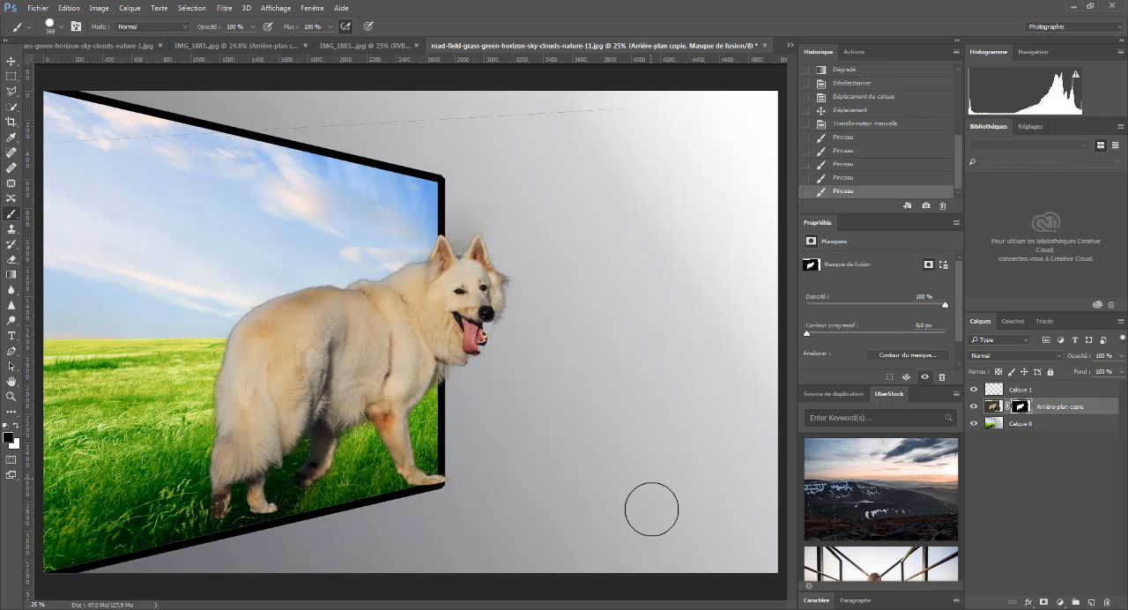
click(631, 123)
mouse_move(630, 122)
mouse_down()
mouse_move(293, 129)
mouse_move(485, 114)
mouse_move(343, 130)
mouse_move(601, 115)
mouse_move(203, 135)
mouse_move(245, 119)
mouse_move(56, 146)
mouse_move(129, 136)
mouse_move(41, 133)
mouse_move(122, 139)
mouse_move(37, 148)
mouse_move(113, 144)
mouse_up()
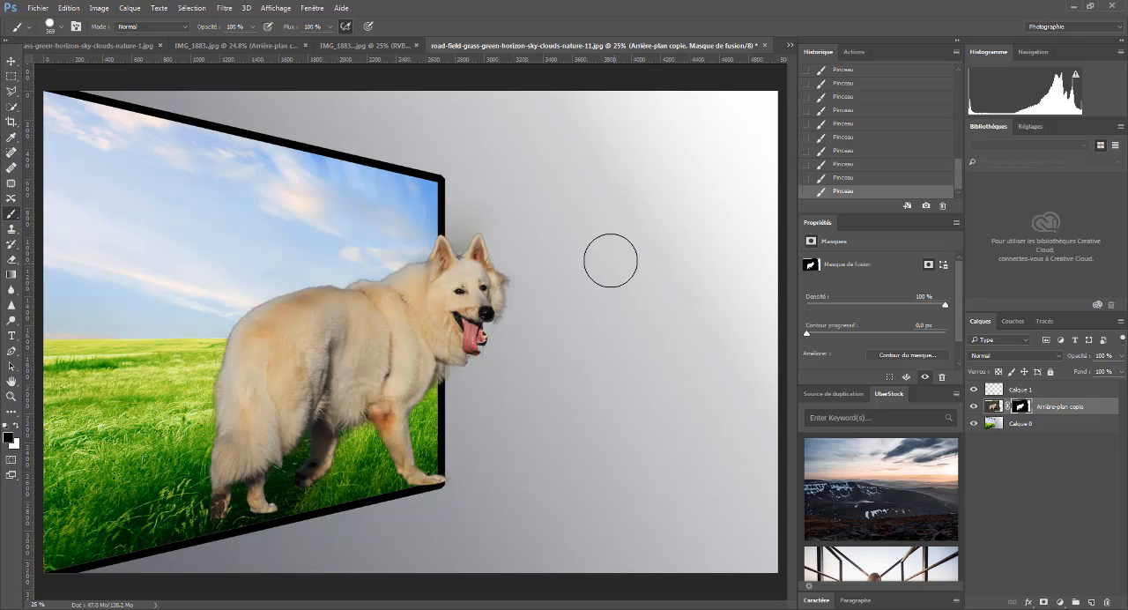
- Hide part of the dog's head and neck with black on the mask, then bring them back by painting white
key(ctrl+z)
drag(481, 291, 396, 281)
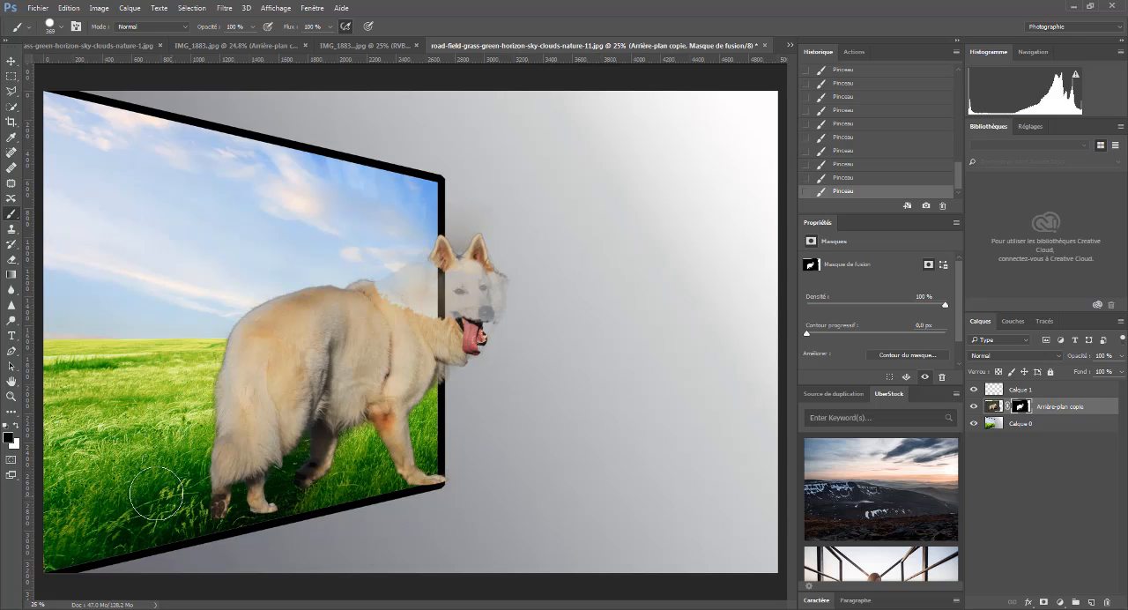
click(14, 429)
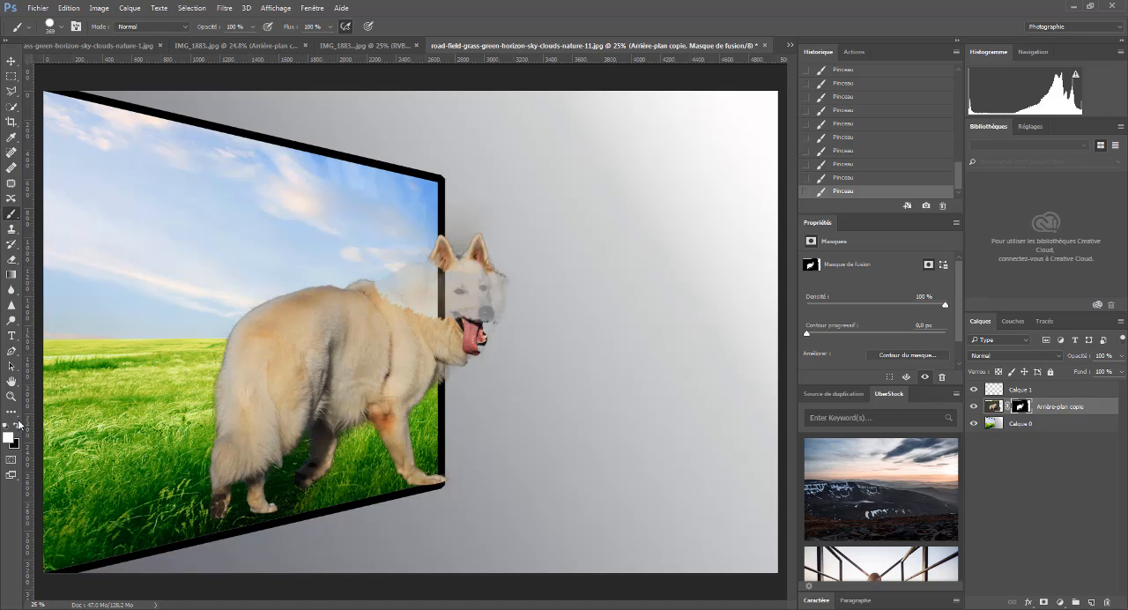
mouse_move(349, 310)
mouse_down()
mouse_move(444, 272)
mouse_move(461, 286)
mouse_move(439, 309)
mouse_move(477, 278)
mouse_move(468, 310)
mouse_up()
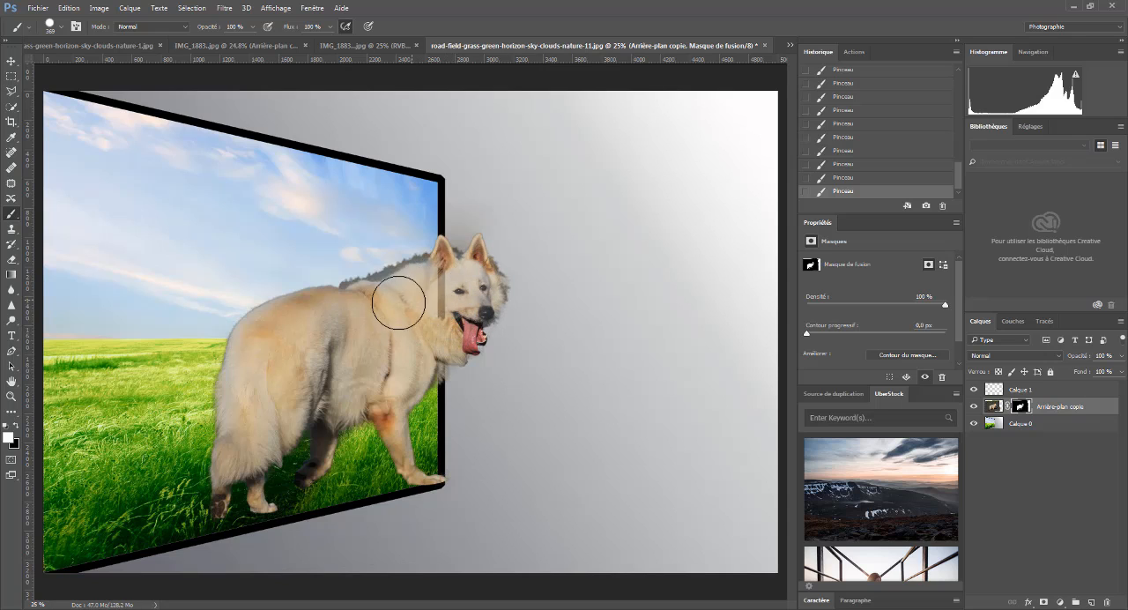
drag(399, 302, 437, 300)
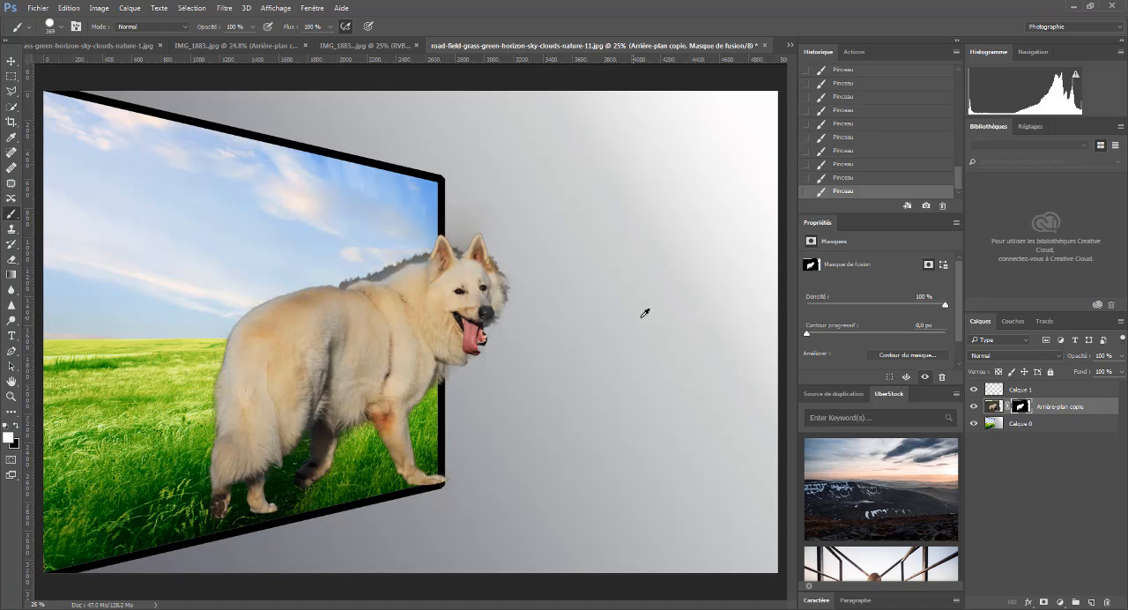
- Mask out the grey tree line along the dog's back and neck with a 72 px black brush
drag(635, 335, 616, 342)
click(17, 426)
scroll(328, 299, up, 8)
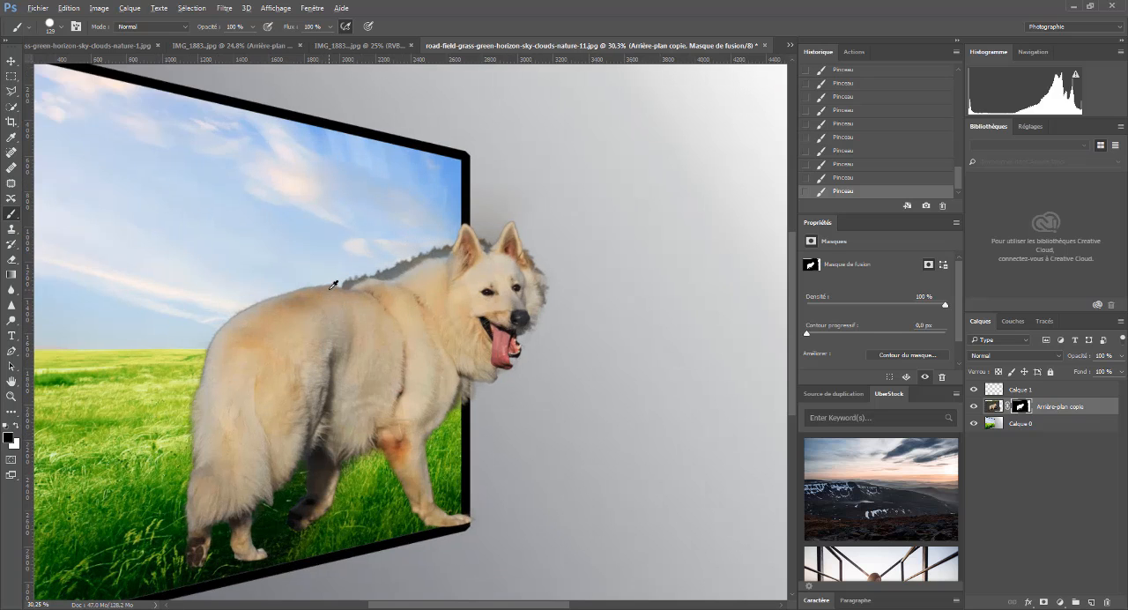
scroll(447, 253, up, 4)
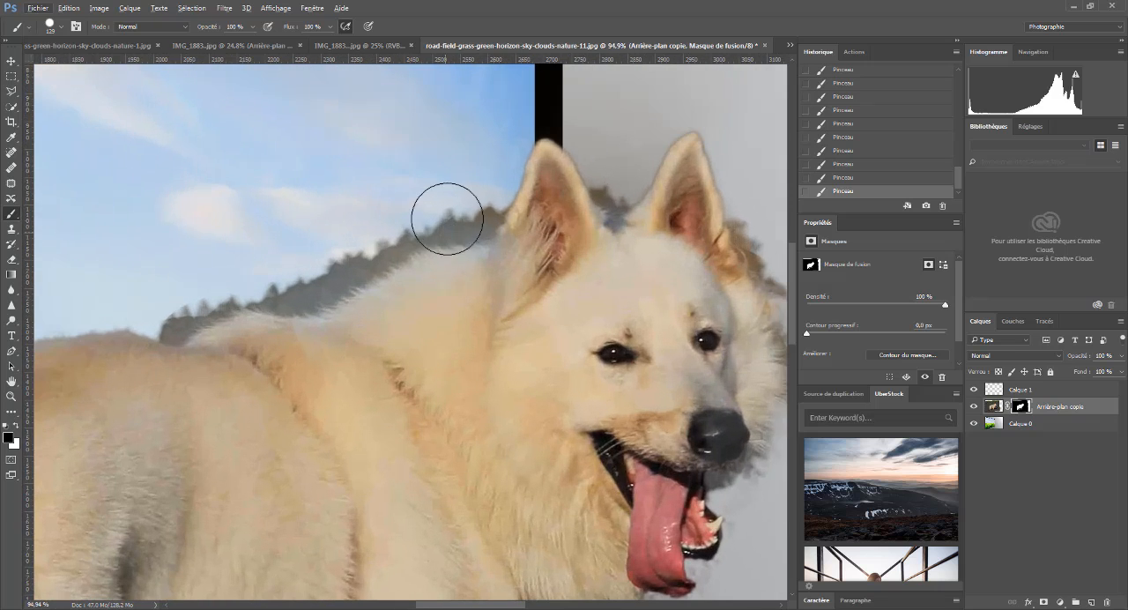
drag(437, 173, 412, 188)
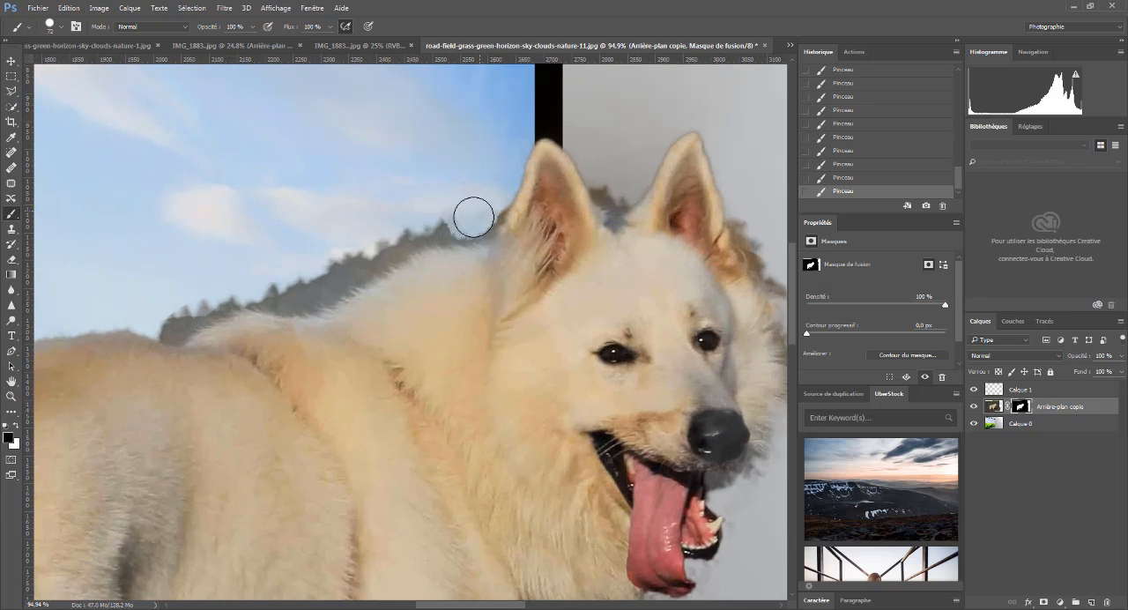
mouse_move(439, 229)
mouse_down()
mouse_move(396, 239)
mouse_move(431, 228)
mouse_up()
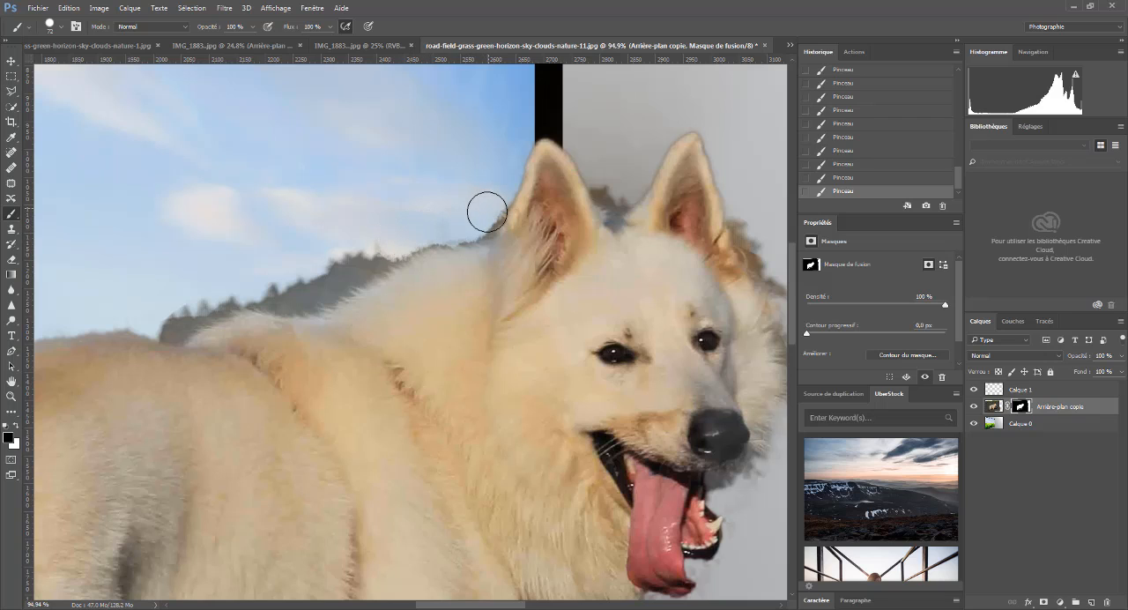
mouse_move(401, 244)
mouse_down()
mouse_move(386, 244)
mouse_move(448, 230)
mouse_up()
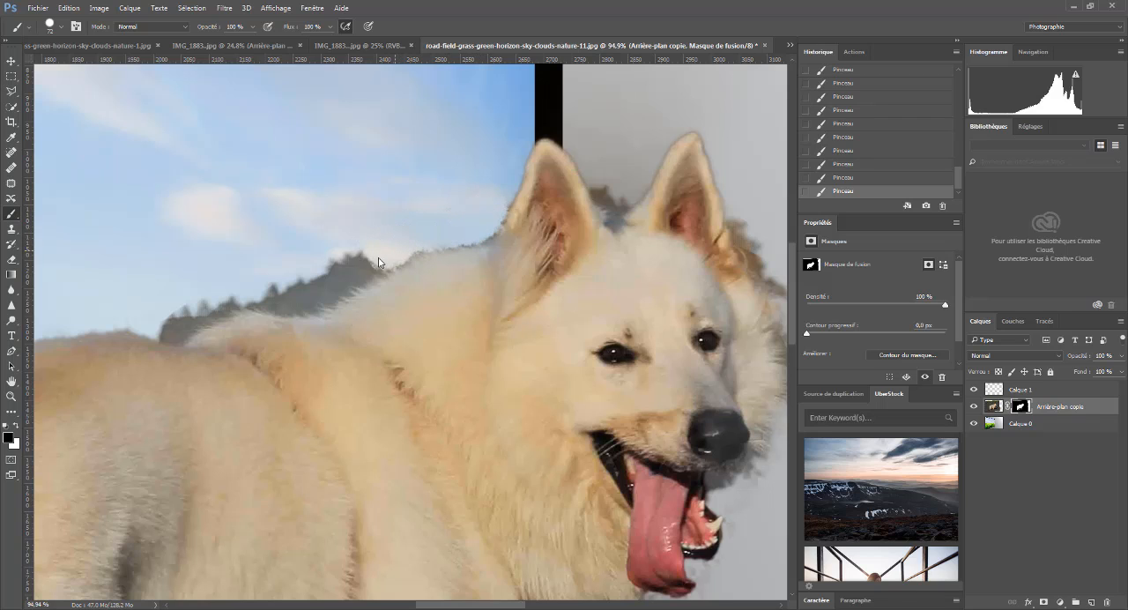
mouse_move(379, 261)
mouse_down()
mouse_move(327, 293)
mouse_move(367, 258)
mouse_move(355, 252)
mouse_move(404, 249)
mouse_move(391, 255)
mouse_move(413, 237)
mouse_move(475, 232)
mouse_up()
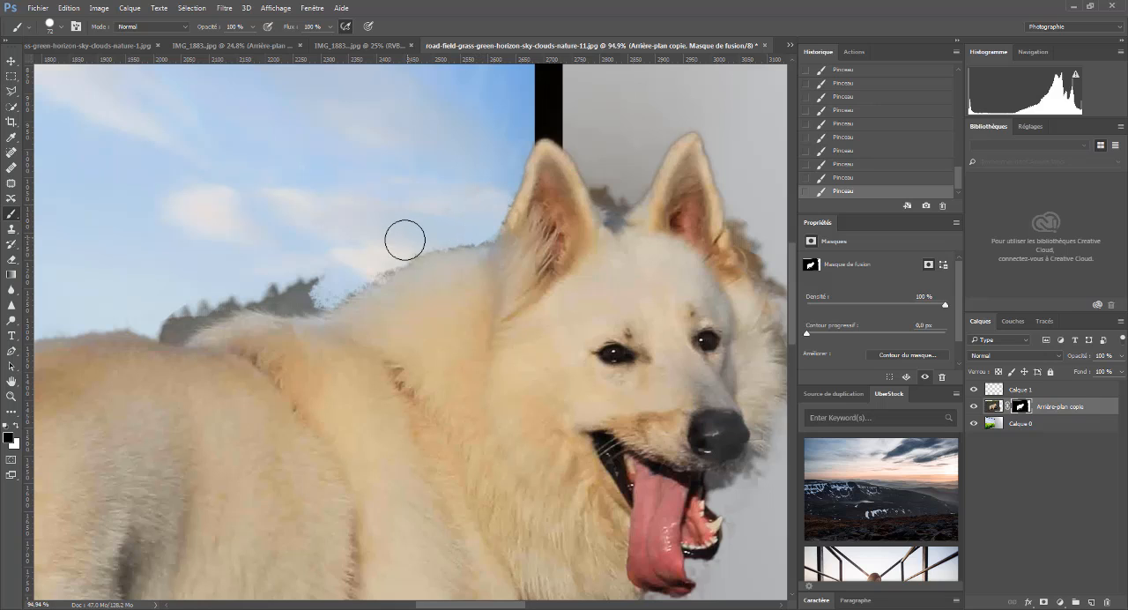
mouse_move(331, 275)
mouse_down()
mouse_move(332, 284)
mouse_move(292, 292)
mouse_move(308, 297)
mouse_move(250, 287)
mouse_move(300, 280)
mouse_move(224, 294)
mouse_move(202, 309)
mouse_move(235, 295)
mouse_move(168, 323)
mouse_up()
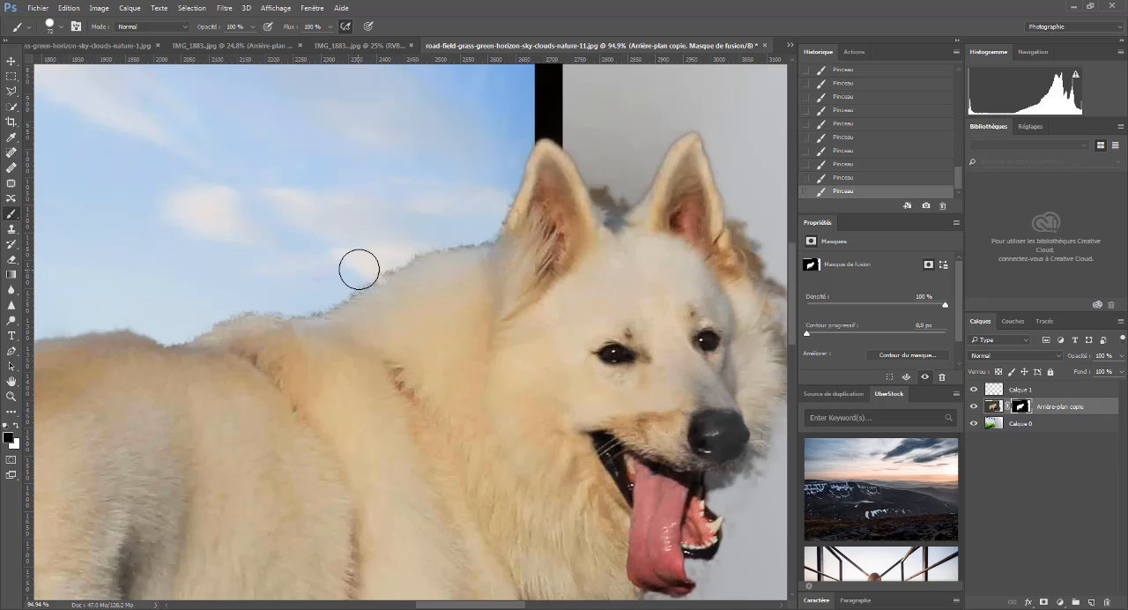
drag(359, 269, 378, 263)
- Mask out the grey remnants between the dog's ears and beside its far ear with the 72 px black brush
mouse_move(615, 188)
mouse_down()
mouse_move(596, 182)
mouse_move(616, 183)
mouse_move(594, 141)
mouse_move(585, 148)
mouse_move(623, 147)
mouse_move(600, 98)
mouse_move(602, 121)
mouse_move(629, 138)
mouse_move(631, 180)
mouse_move(653, 135)
mouse_move(630, 185)
mouse_move(650, 145)
mouse_move(641, 168)
mouse_up()
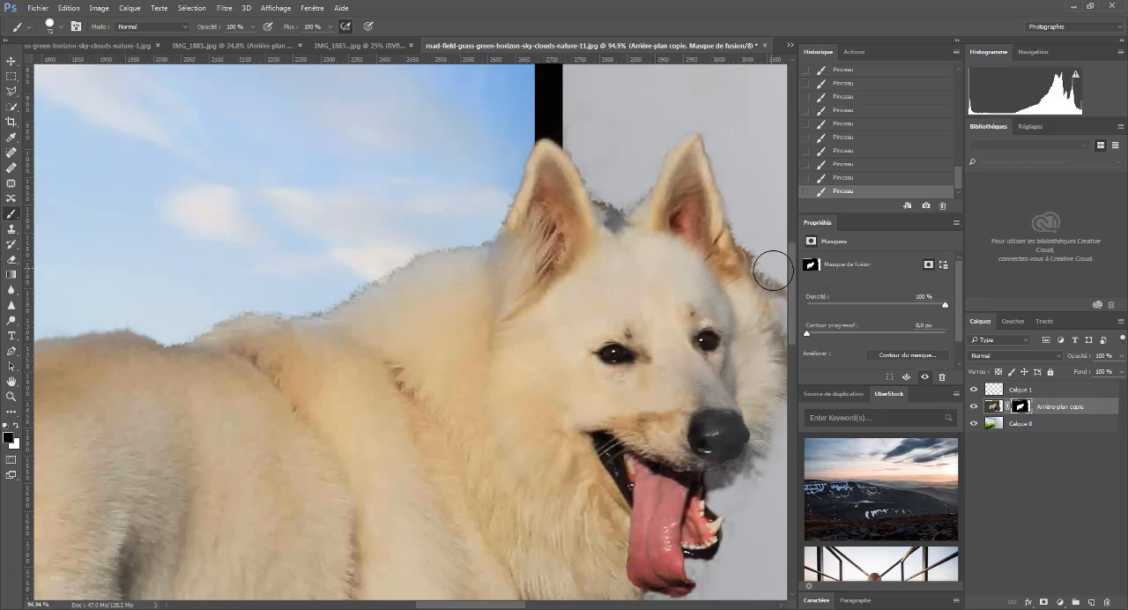
scroll(787, 284, down, 1)
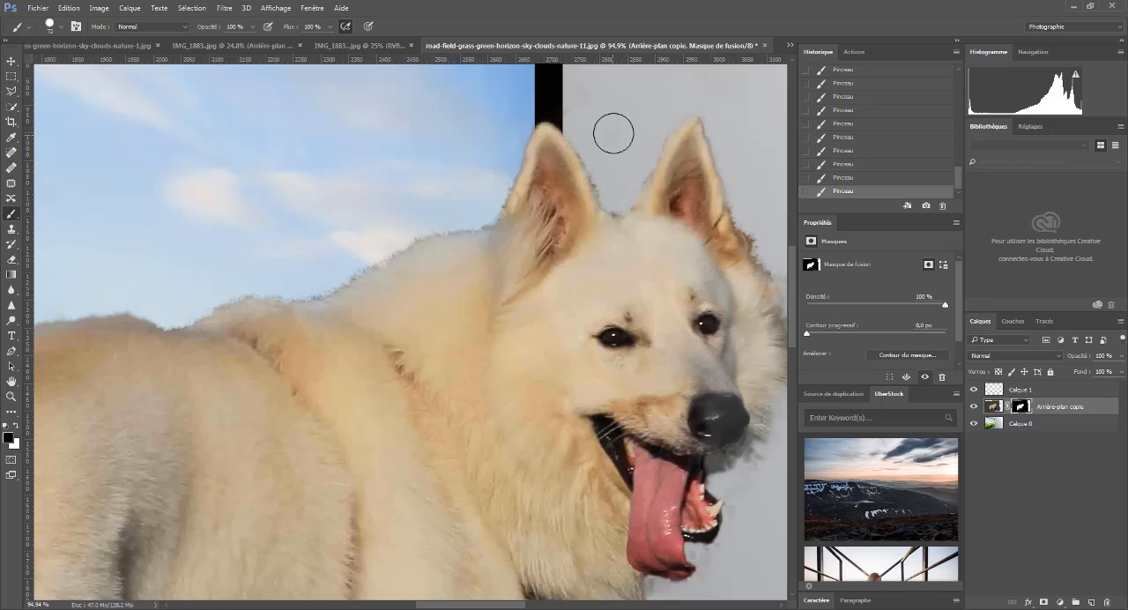
scroll(608, 133, down, 5)
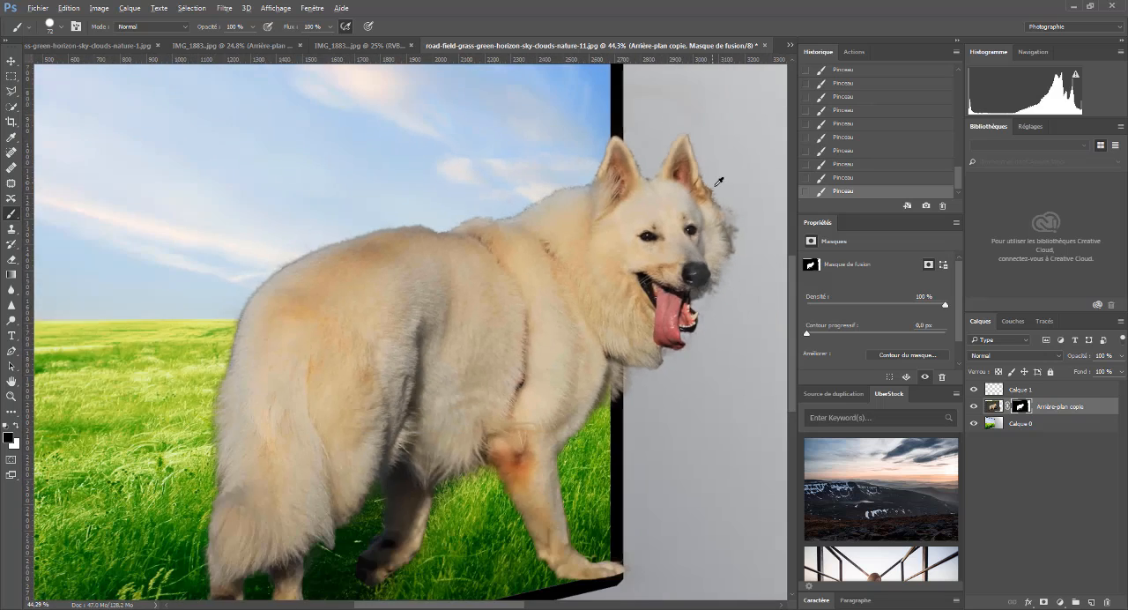
- Clean the mask along the dog's far cheek and muzzle in black, then below the jaw with a 23 px brush
scroll(748, 219, up, 3)
scroll(740, 233, up, 4)
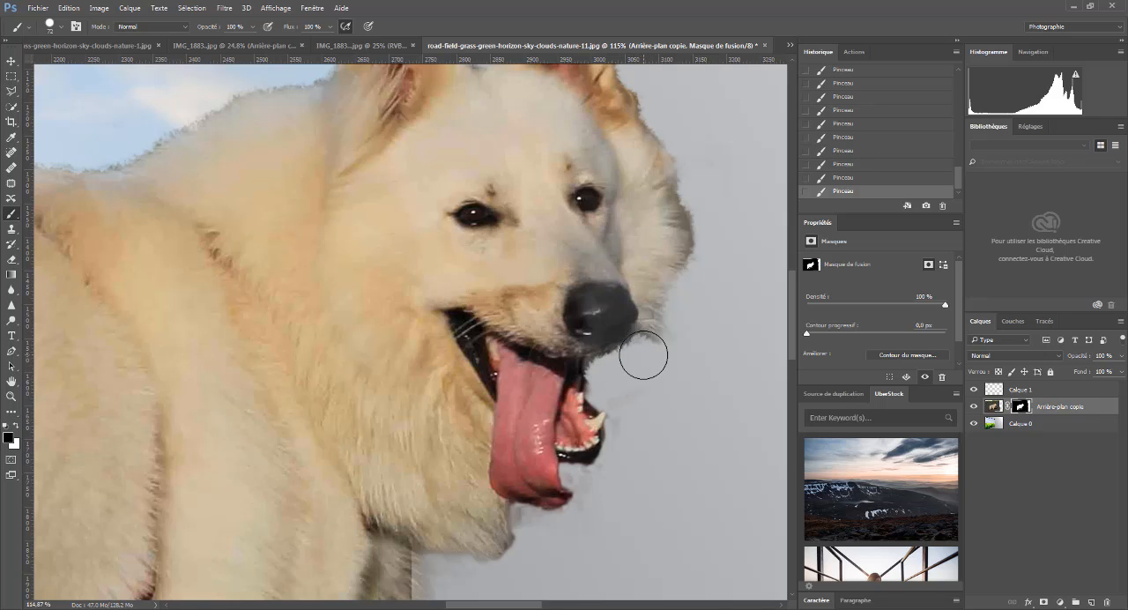
mouse_move(696, 275)
mouse_down()
mouse_move(709, 194)
mouse_move(664, 107)
mouse_up()
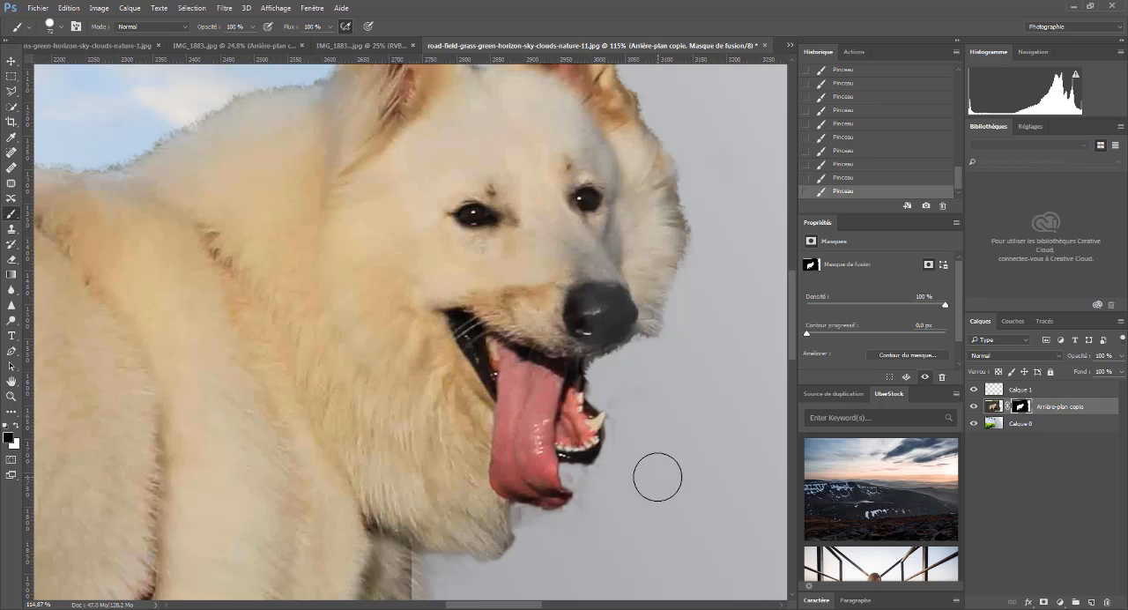
mouse_move(658, 477)
mouse_down()
mouse_move(667, 473)
mouse_move(650, 488)
mouse_move(611, 483)
mouse_up()
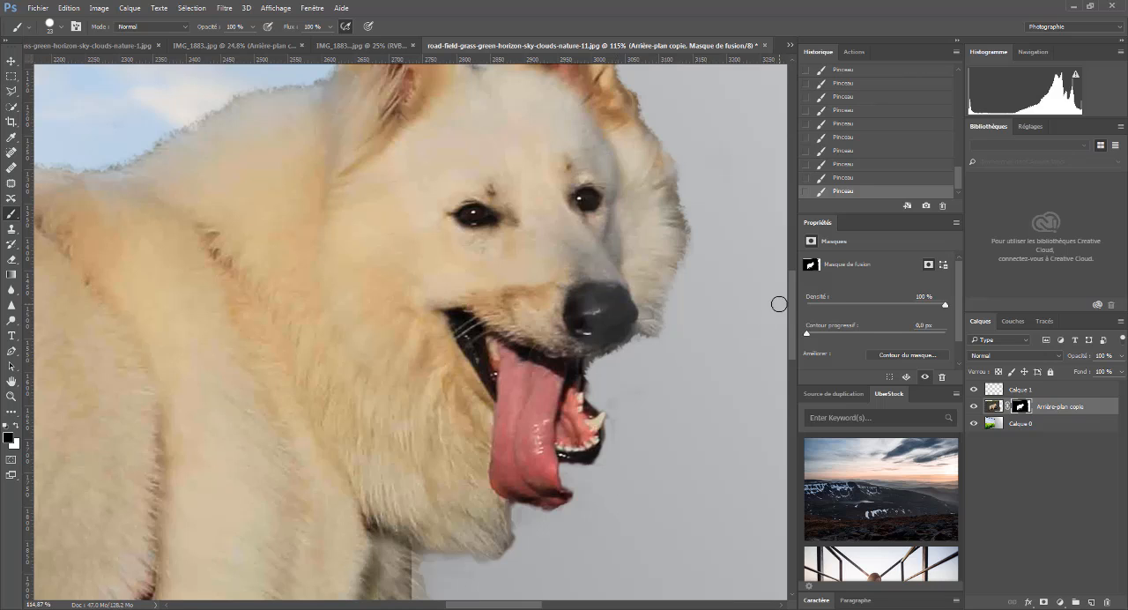
- Enlarge the brush to 97 px and mask out the leftover fringe below the dog's chest fur over the black frame
scroll(565, 423, down, 5)
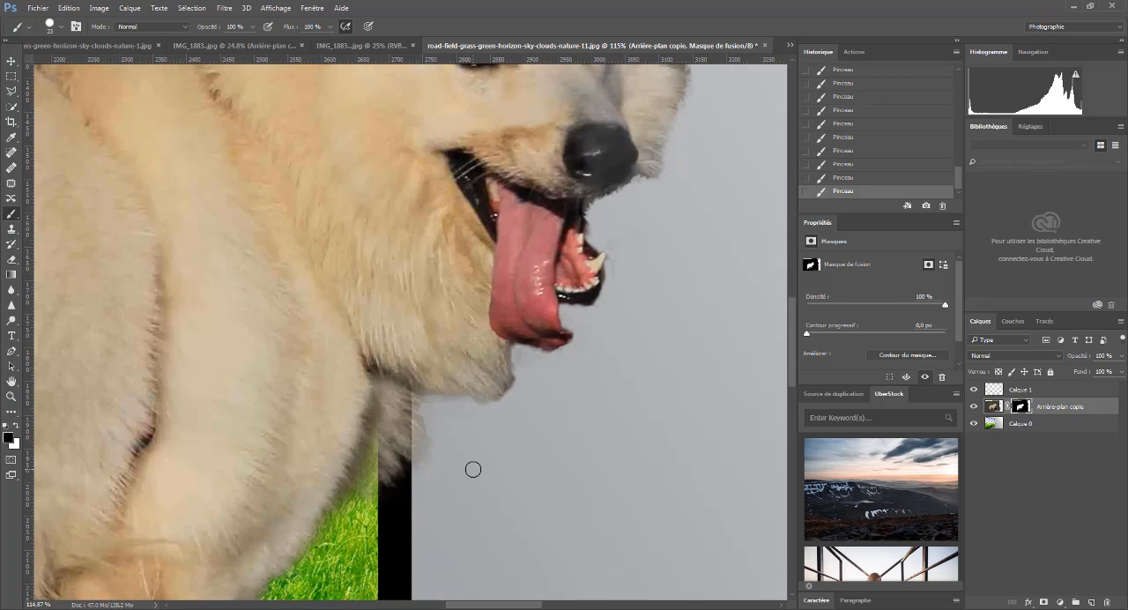
drag(472, 470, 521, 479)
drag(403, 497, 369, 503)
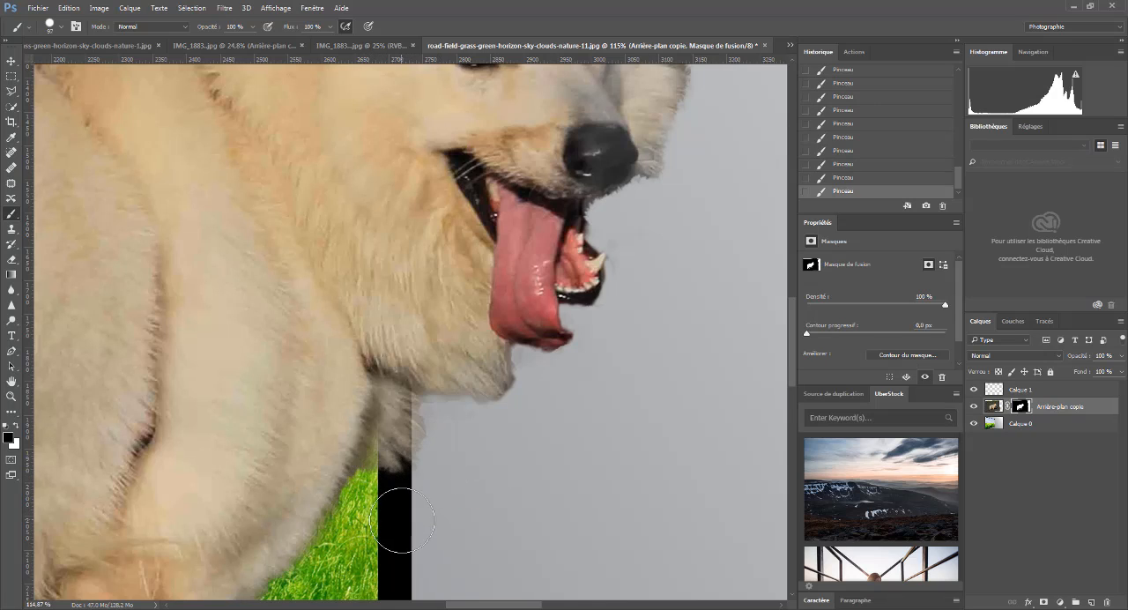
key(super)
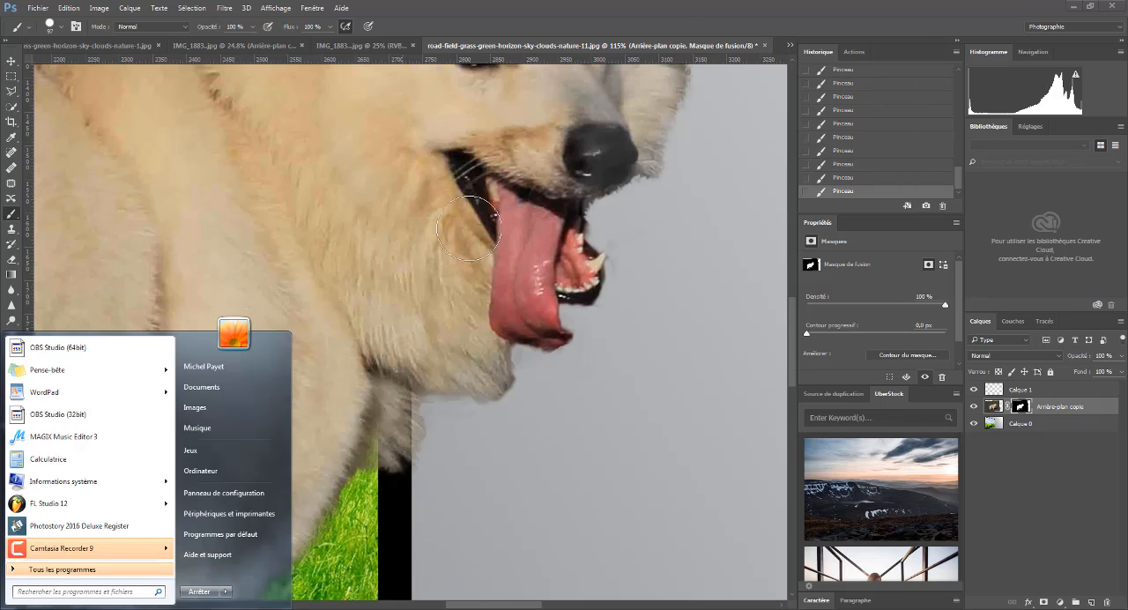
double_click(694, 7)
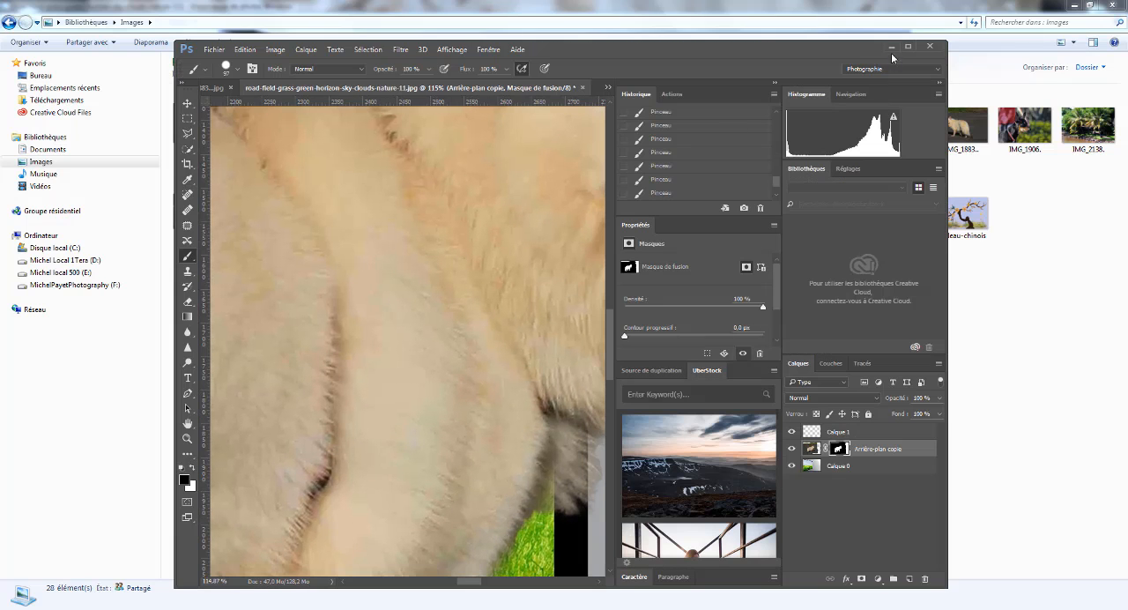
click(908, 47)
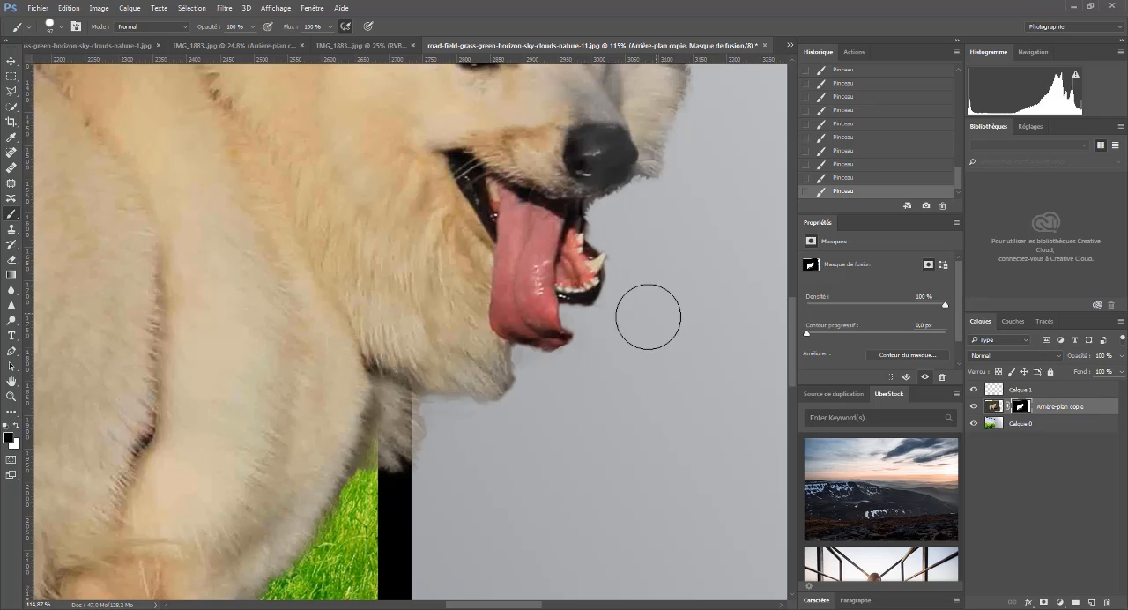
- Trim the uneven mask edge along the fur on the far side of the dog's head with the 97 px black brush
scroll(666, 314, down, 5)
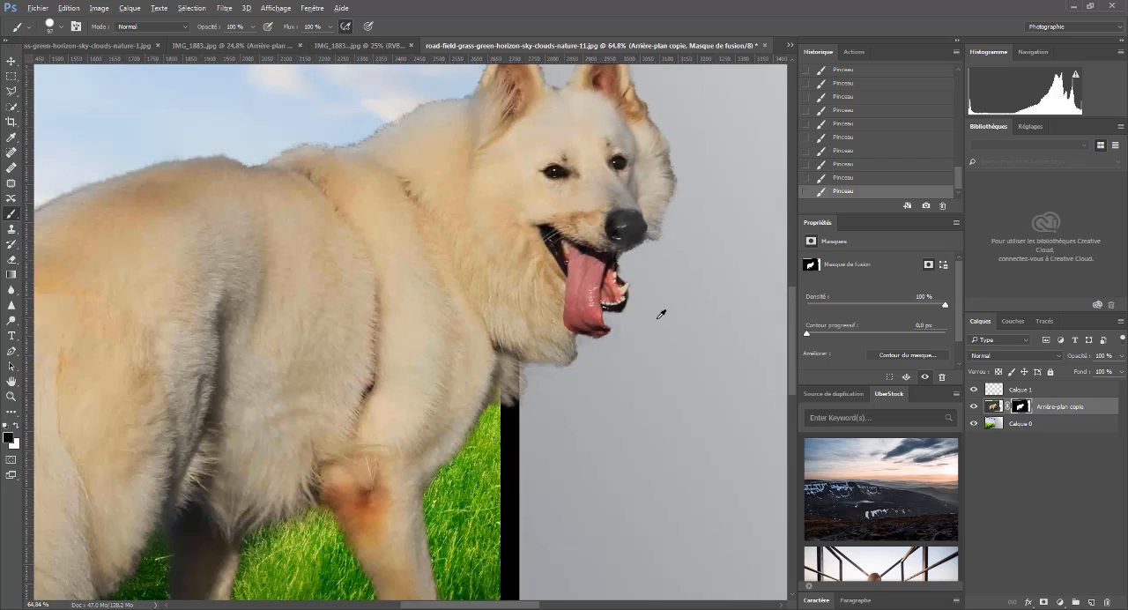
scroll(703, 219, up, 5)
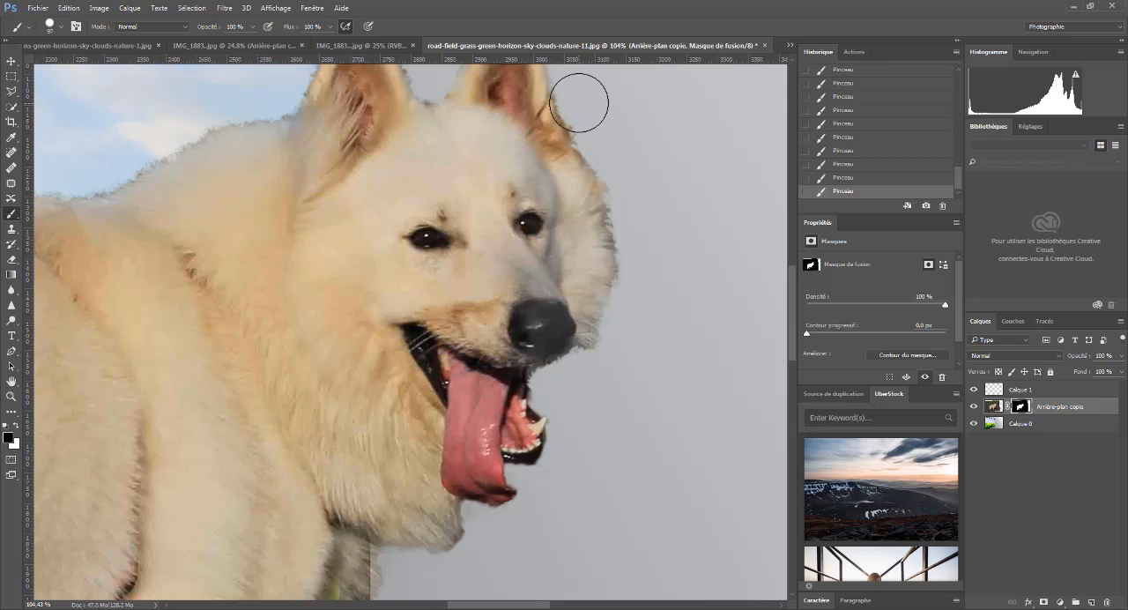
scroll(670, 216, down, 2)
scroll(668, 222, down, 4)
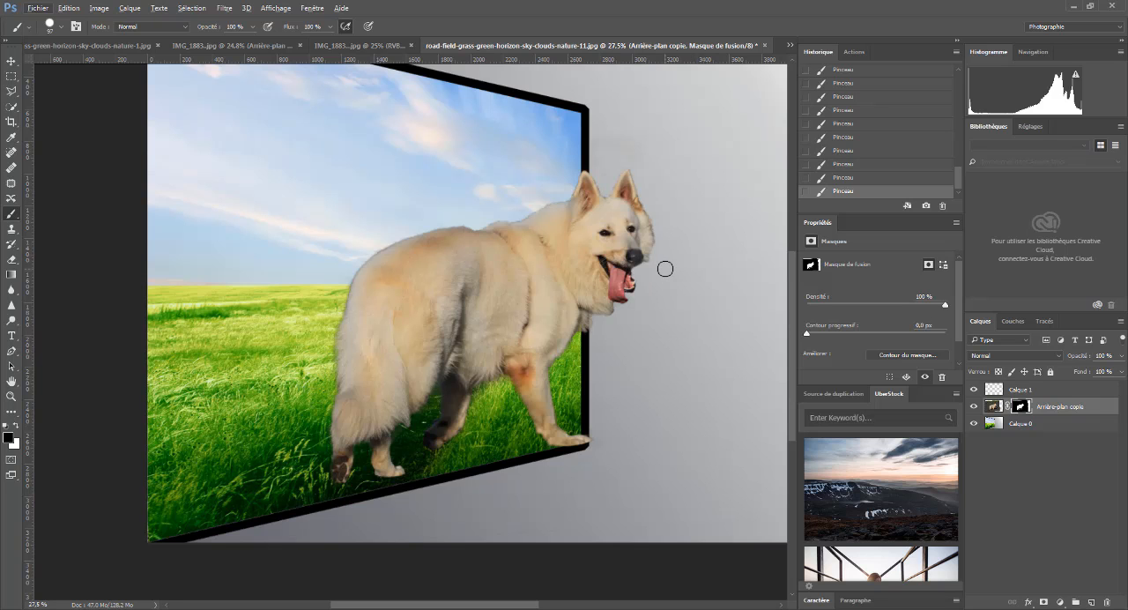
scroll(678, 246, up, 8)
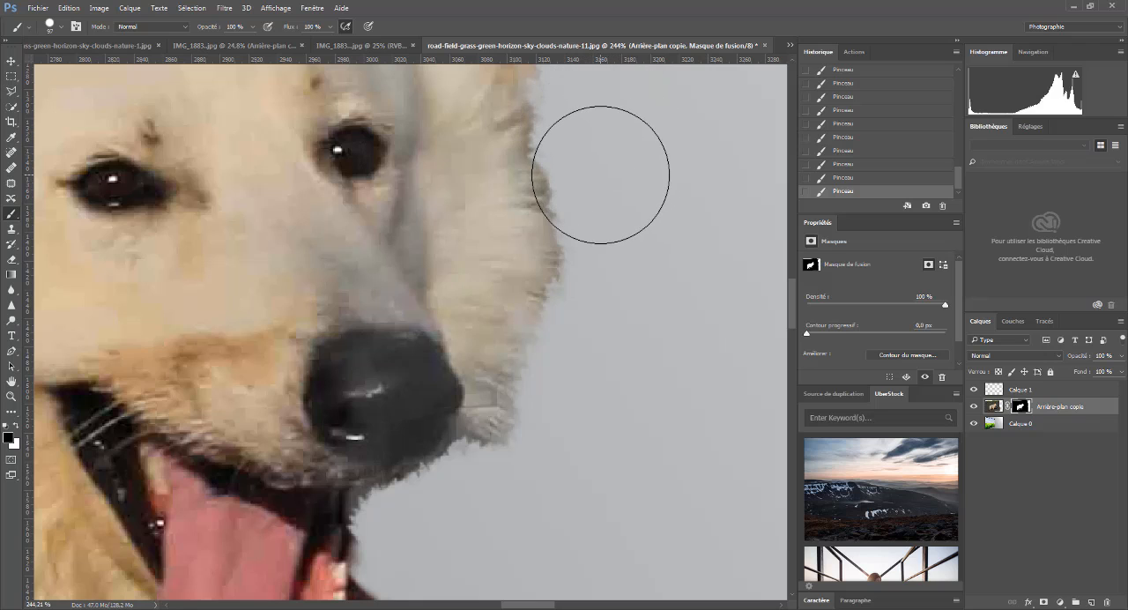
drag(588, 175, 594, 172)
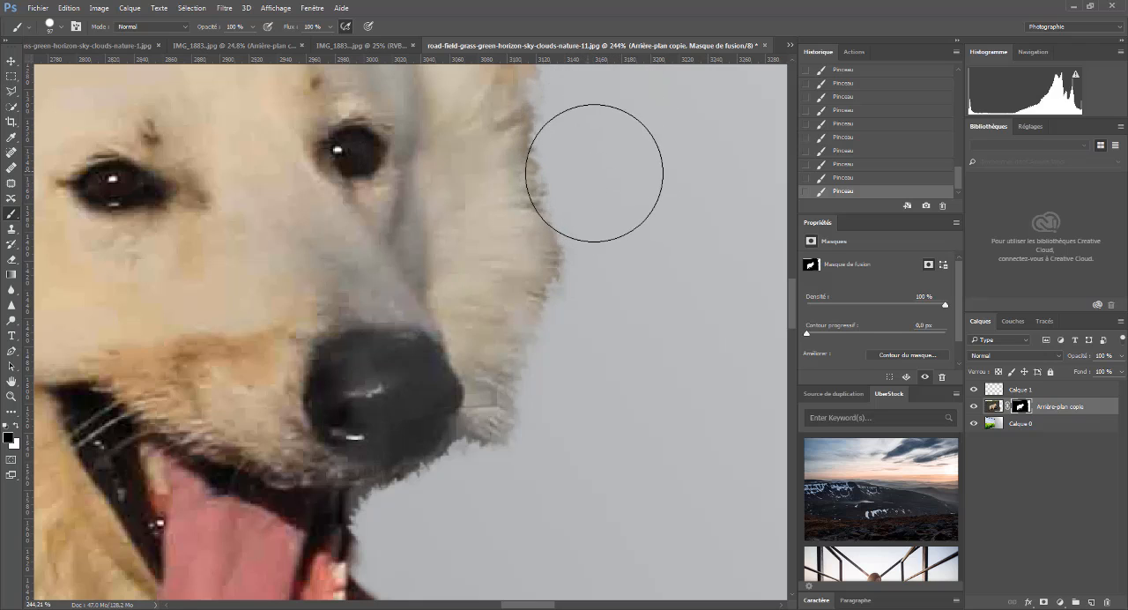
drag(611, 292, 610, 284)
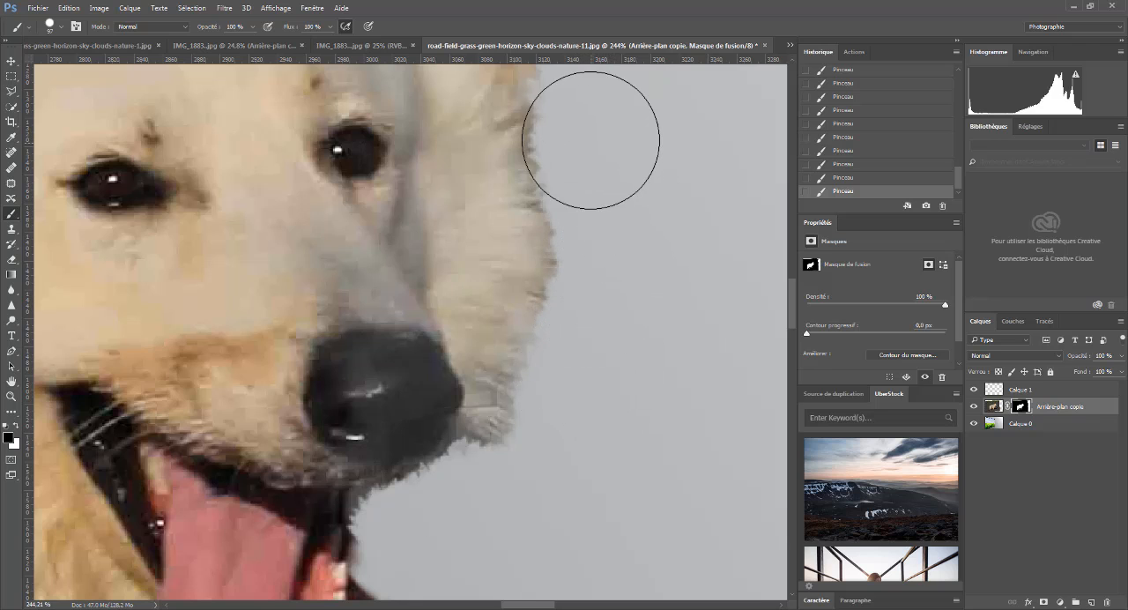
mouse_move(791, 297)
mouse_down()
mouse_move(792, 259)
mouse_move(789, 282)
mouse_up()
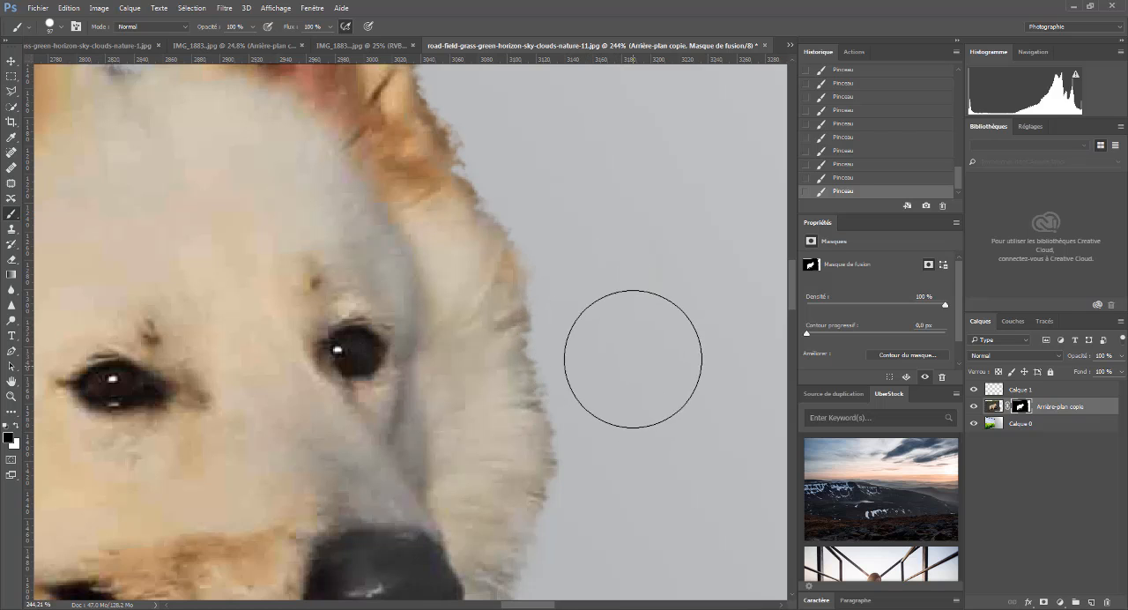
- Examine the whole composite and its layers to check the dog's cutout against the frame and background
scroll(634, 356, down, 8)
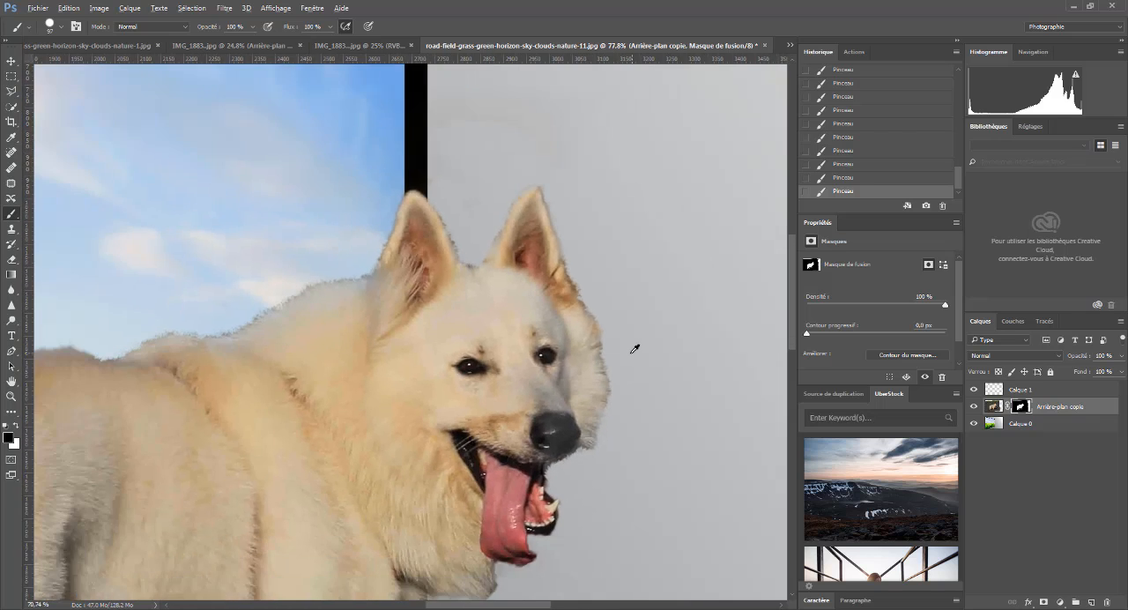
scroll(627, 355, down, 1)
scroll(594, 398, down, 4)
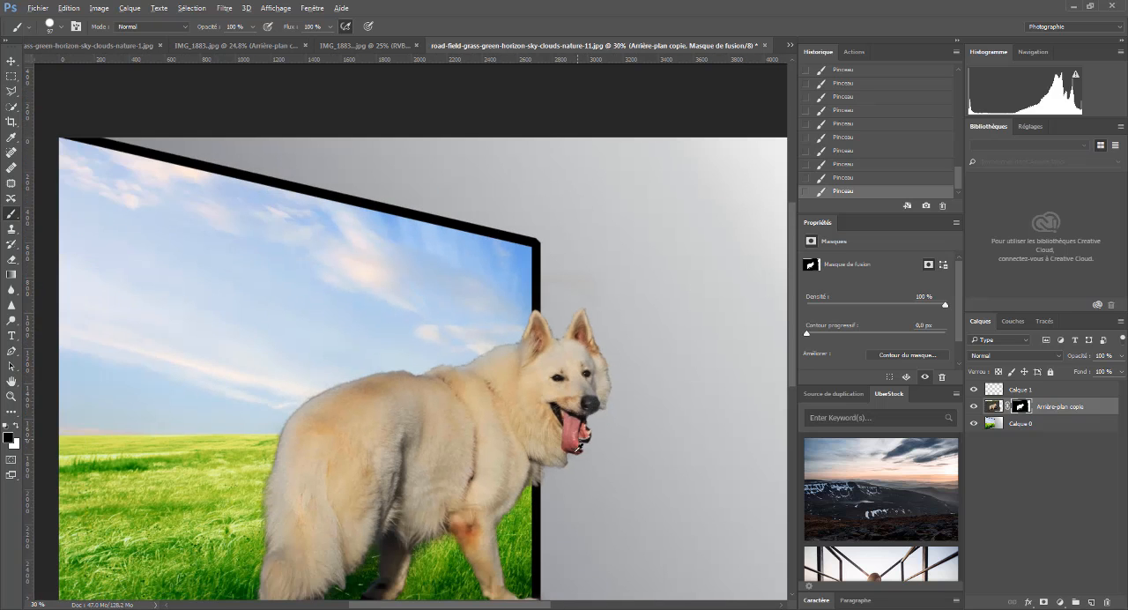
scroll(549, 315, up, 2)
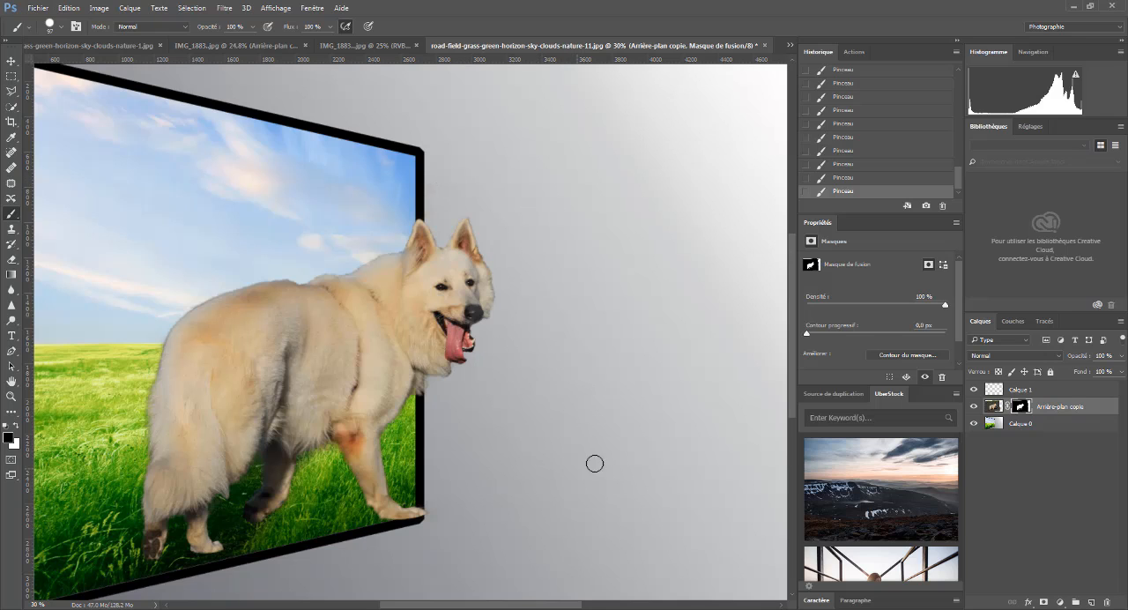
drag(545, 607, 521, 607)
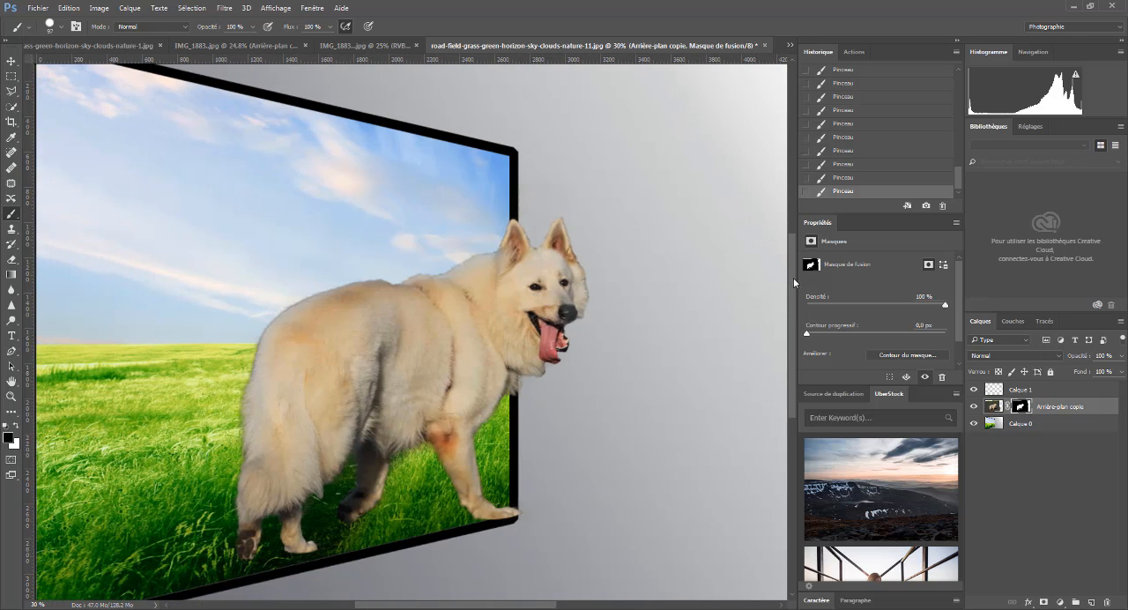
scroll(649, 265, down, 2)
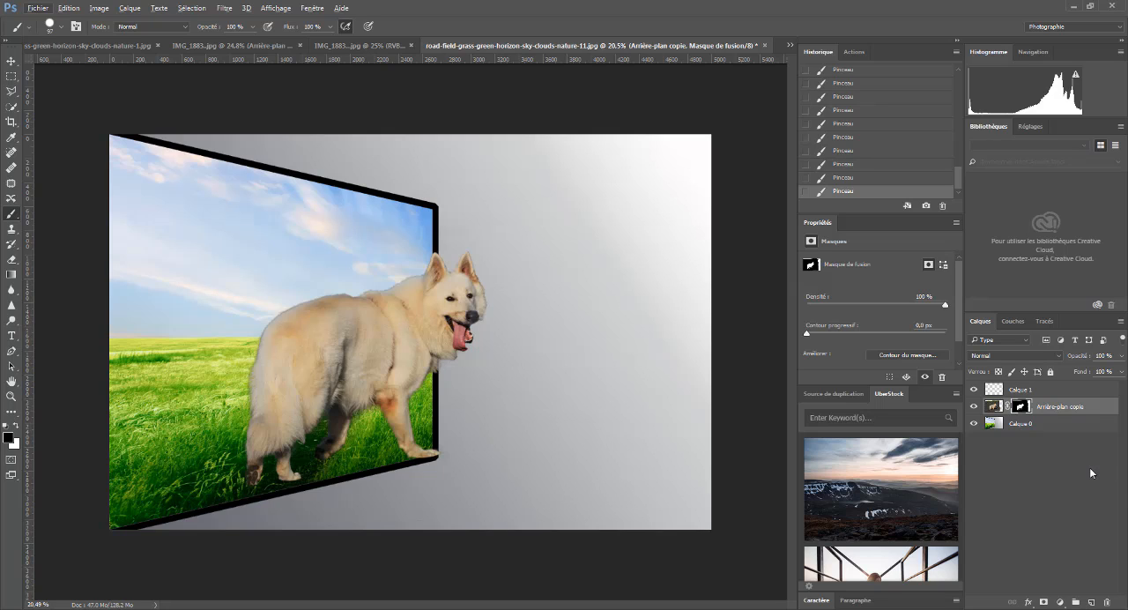
click(995, 427)
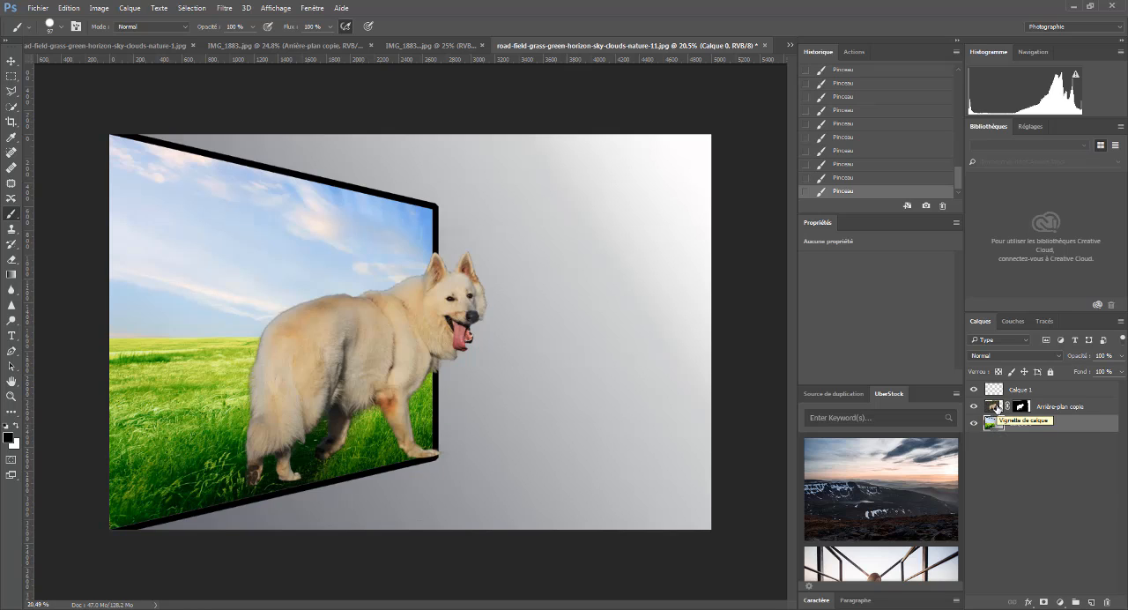
click(1022, 406)
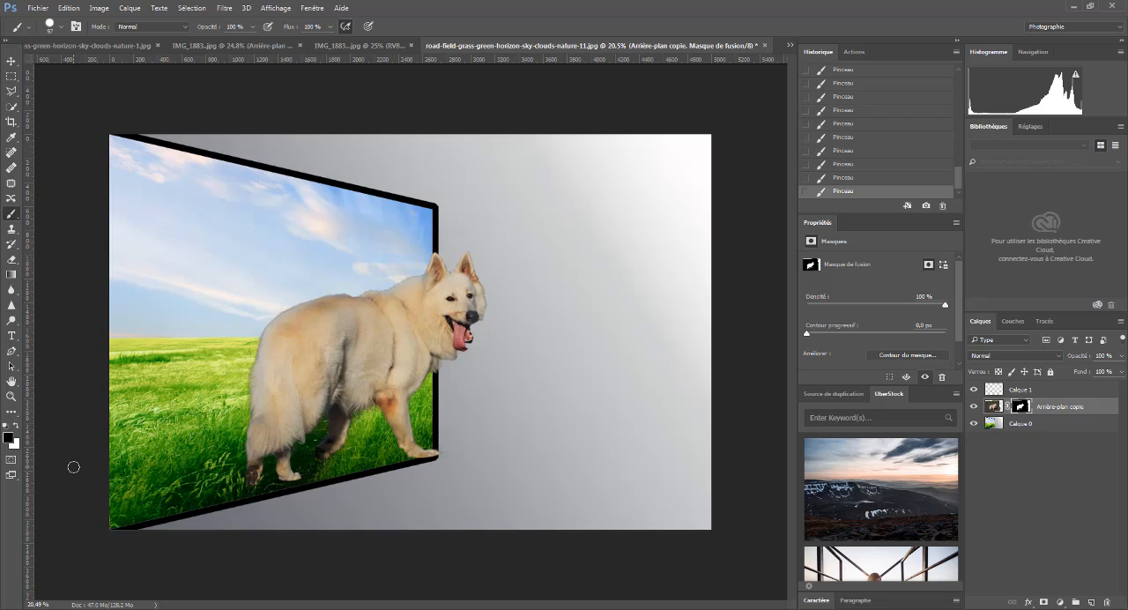
- Hide the bottom of the dog's second hind paw in the grass by painting black on its mask with a 232 px brush
scroll(49, 499, up, 10)
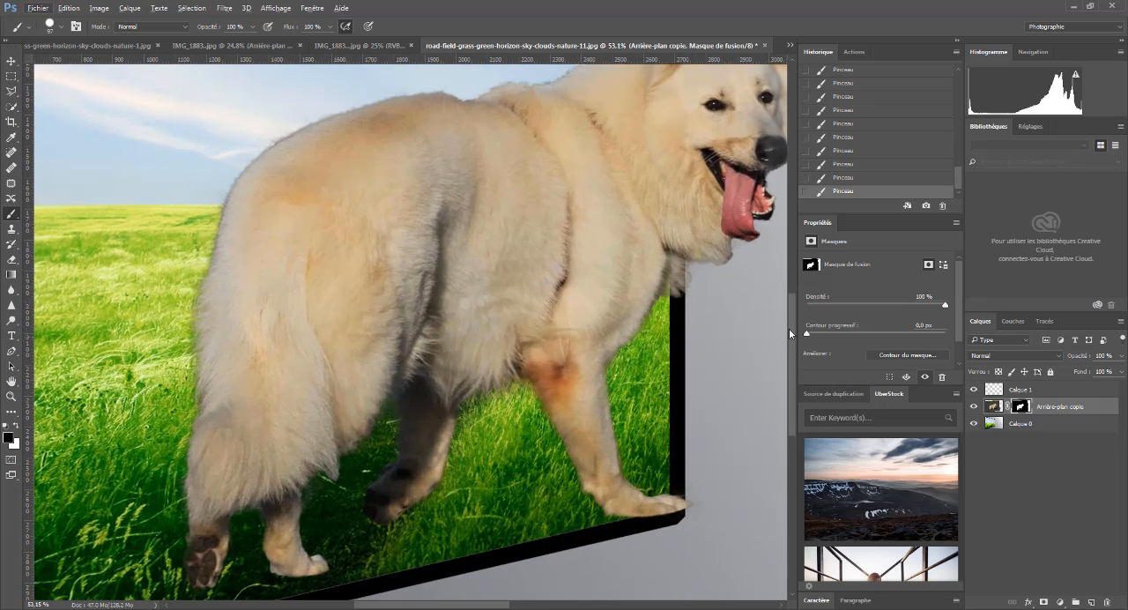
drag(791, 334, 786, 363)
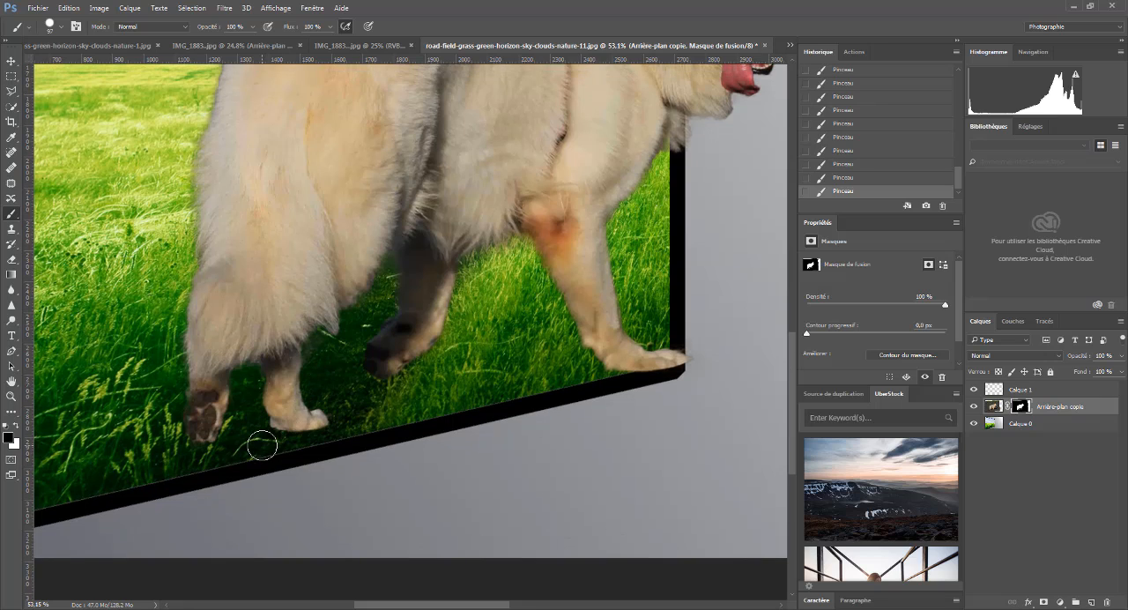
scroll(273, 424, up, 6)
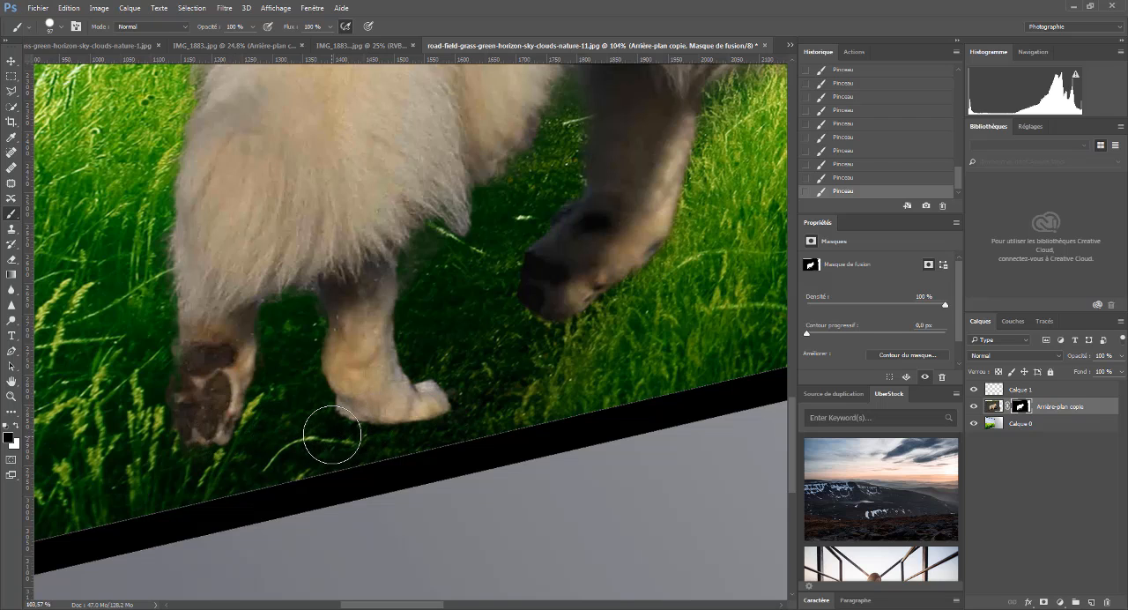
mouse_move(335, 432)
mouse_down()
mouse_move(425, 420)
mouse_move(433, 403)
mouse_move(351, 416)
mouse_move(312, 378)
mouse_move(368, 403)
mouse_move(423, 385)
mouse_move(522, 382)
mouse_up()
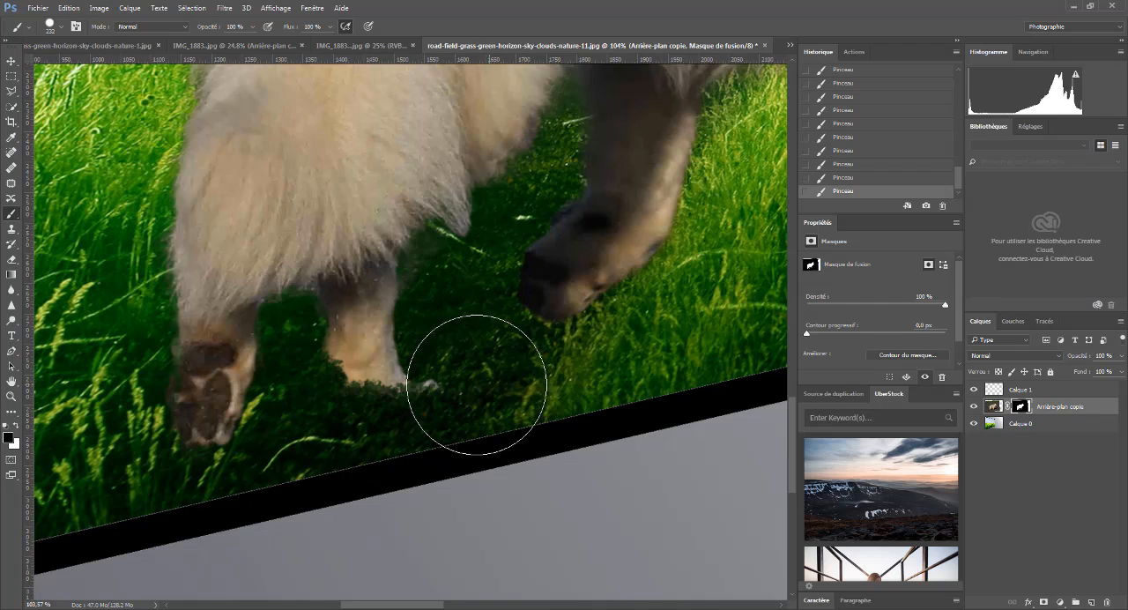
- Lower the brush opacity to 41% and fade the second hind paw's lower edge into the grass
click(252, 28)
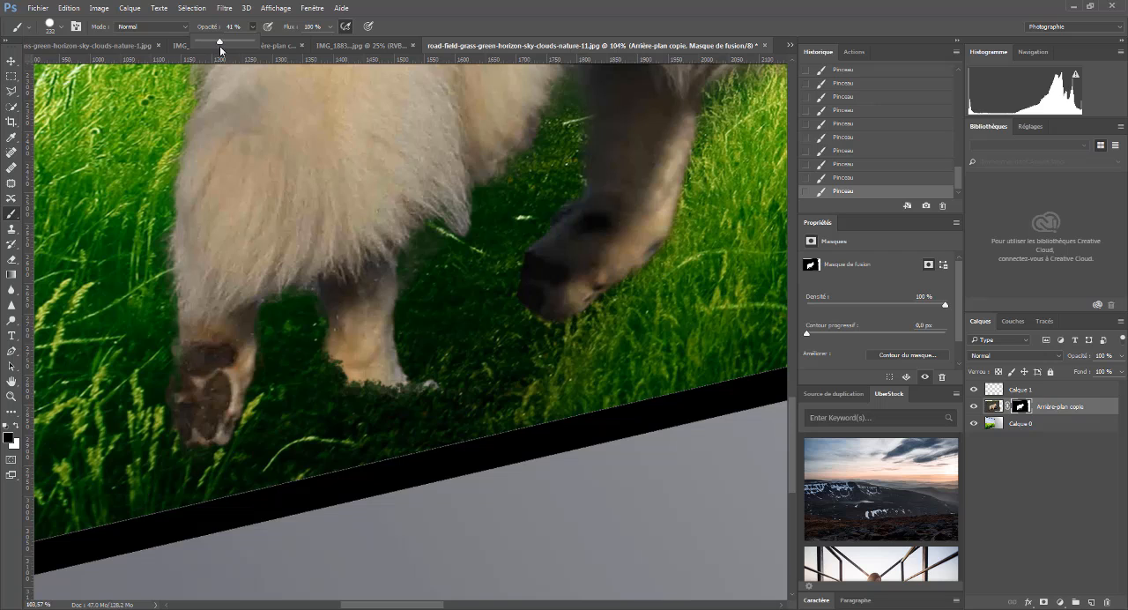
click(425, 391)
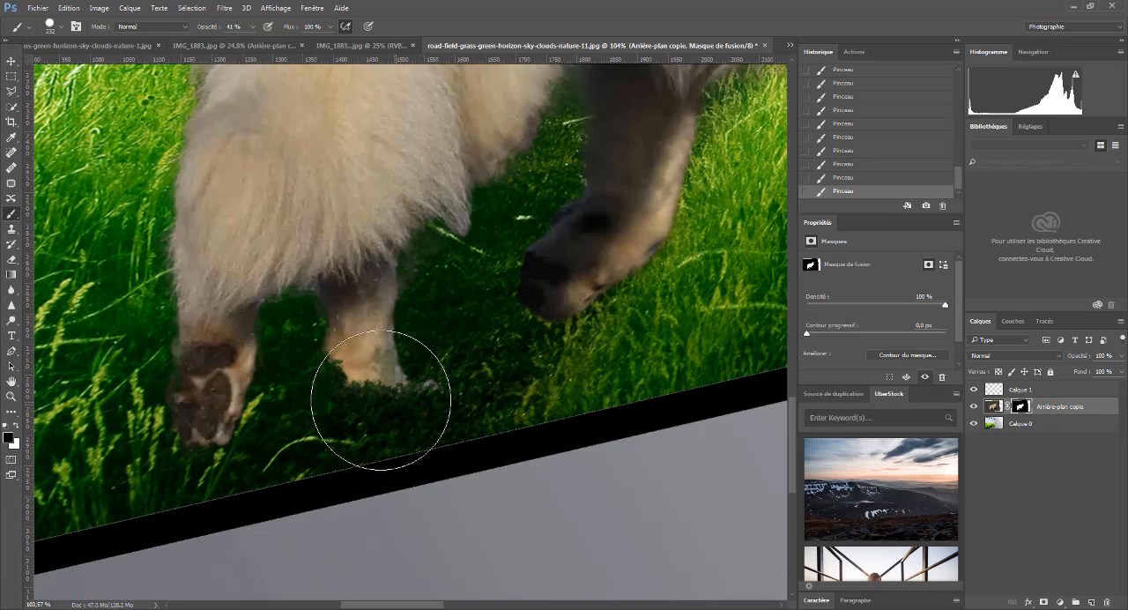
click(359, 393)
click(355, 394)
click(328, 397)
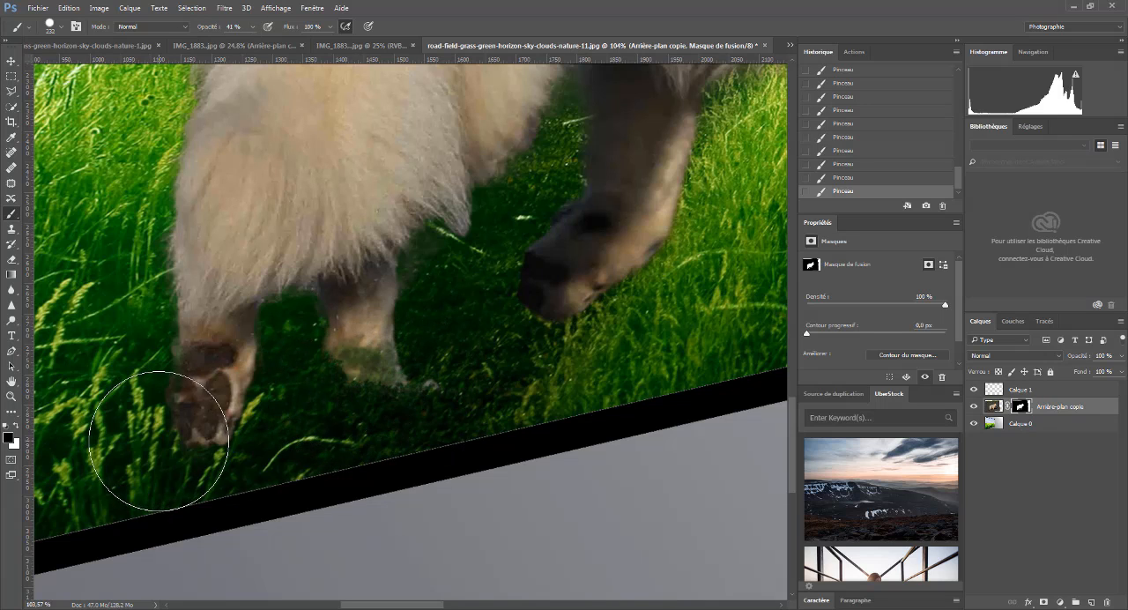
- Fade the undersides of the rearmost paw and the dark raised paw into the grass with black at 41% opacity
click(164, 453)
click(194, 458)
click(197, 458)
click(206, 455)
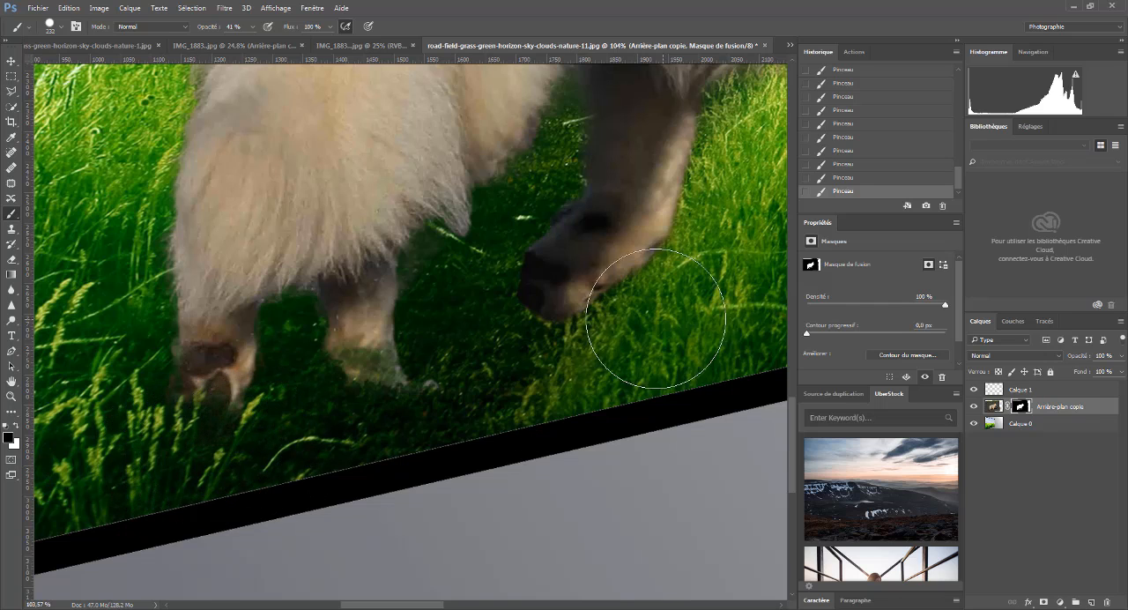
mouse_move(656, 318)
mouse_down()
mouse_move(564, 347)
mouse_move(634, 314)
mouse_move(662, 282)
mouse_move(641, 307)
mouse_move(640, 286)
mouse_move(623, 319)
mouse_move(597, 333)
mouse_move(525, 321)
mouse_move(522, 334)
mouse_move(545, 356)
mouse_move(627, 331)
mouse_move(709, 260)
mouse_up()
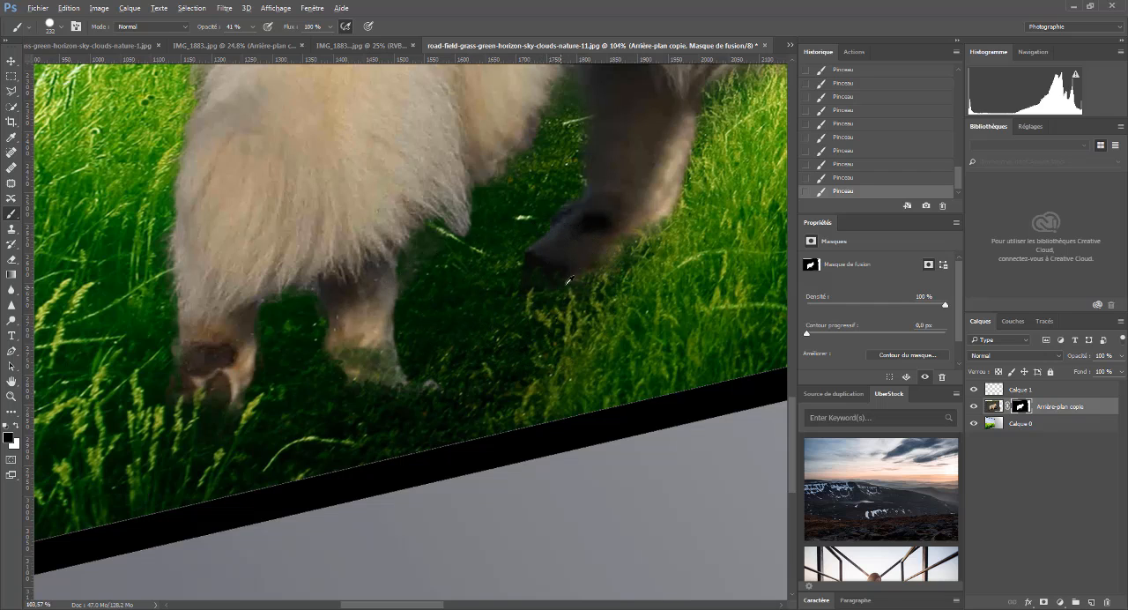
- Partly restore the raised paw and the second hind paw by painting white on the mask with a 46 px brush
drag(588, 269, 527, 291)
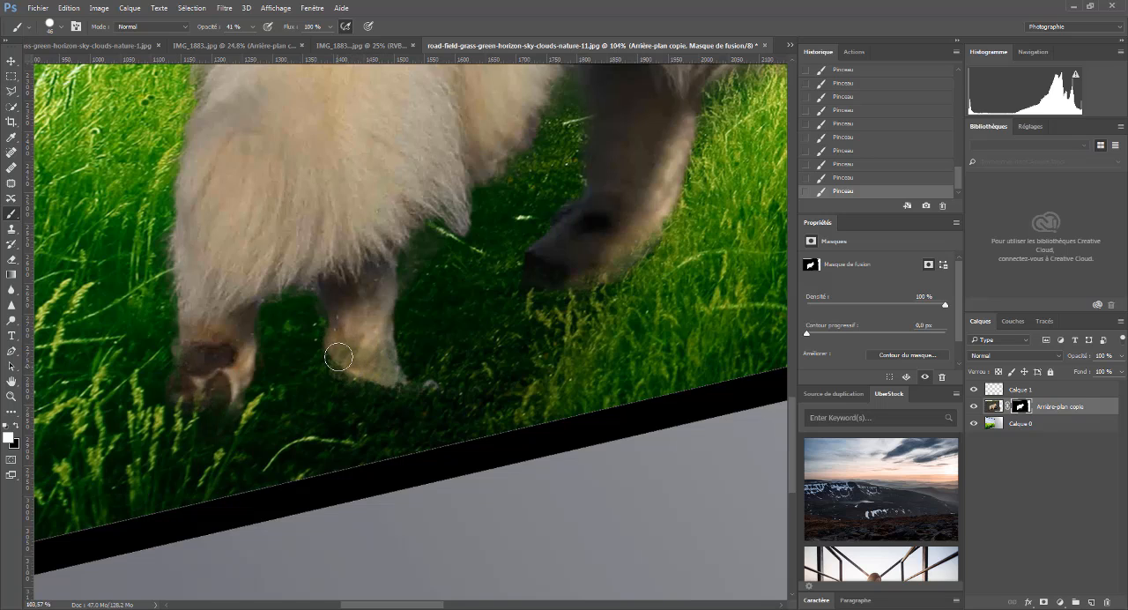
mouse_move(339, 357)
mouse_down()
mouse_move(408, 389)
mouse_move(367, 377)
mouse_move(375, 362)
mouse_move(389, 395)
mouse_move(367, 347)
mouse_move(387, 412)
mouse_move(417, 412)
mouse_move(355, 379)
mouse_move(399, 398)
mouse_move(419, 338)
mouse_up()
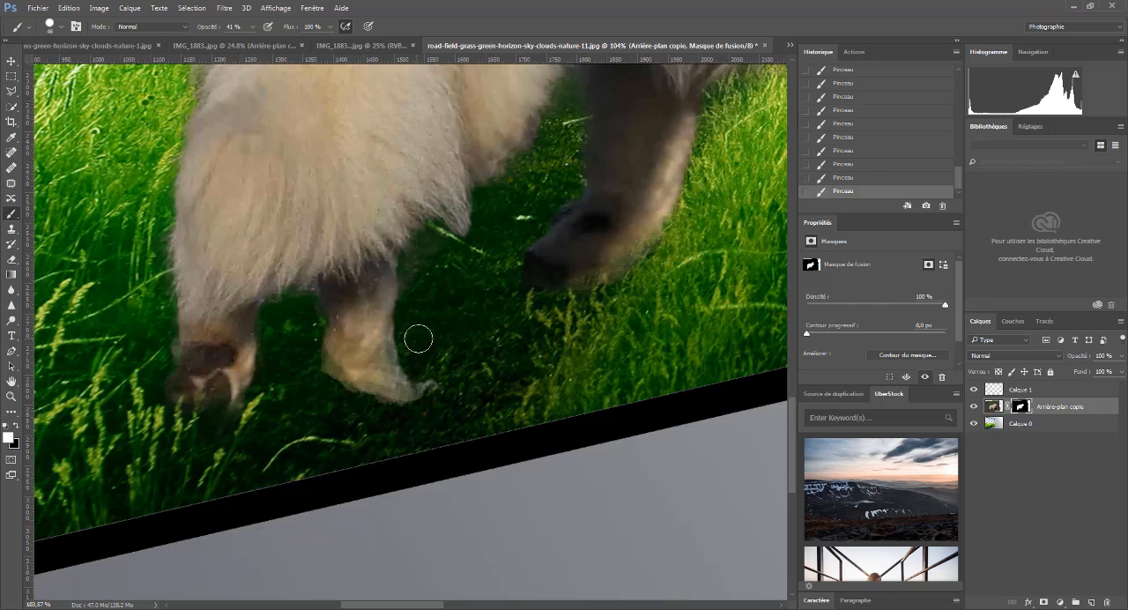
- Fade the heel and underside of the front paw into the grass, painting black on the mask at 166 px and 41% opacity
scroll(423, 350, down, 3)
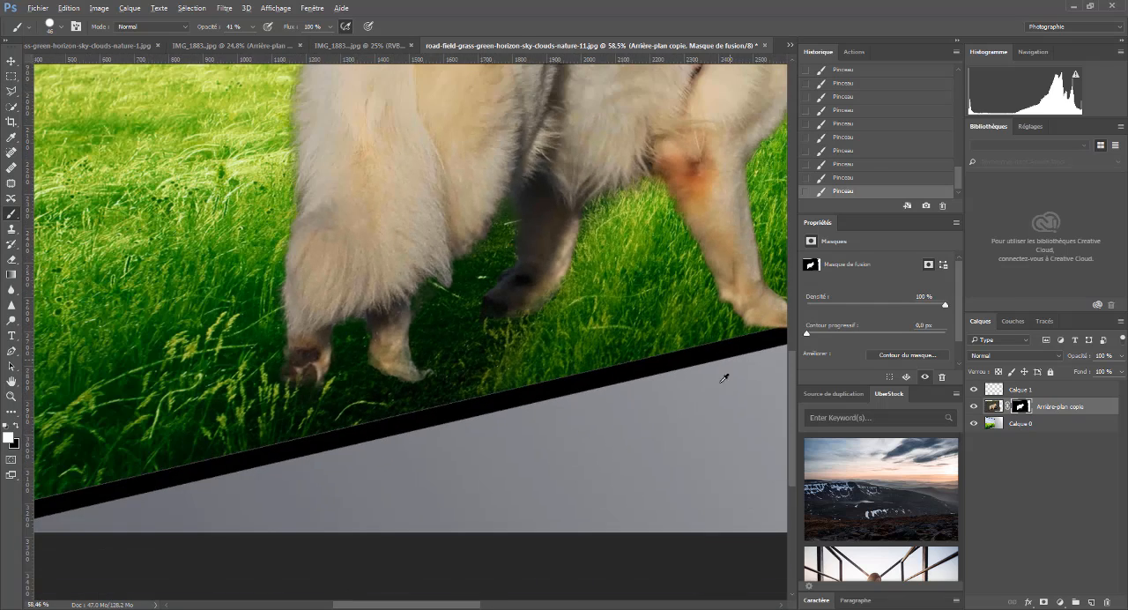
scroll(709, 322, down, 2)
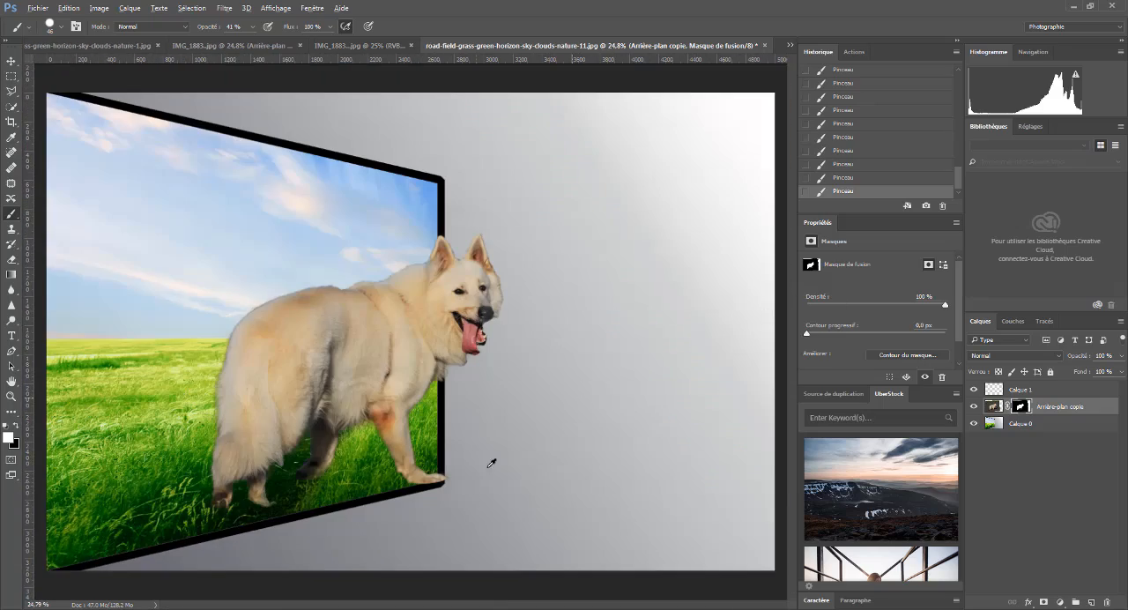
scroll(414, 494, up, 4)
scroll(410, 458, up, 3)
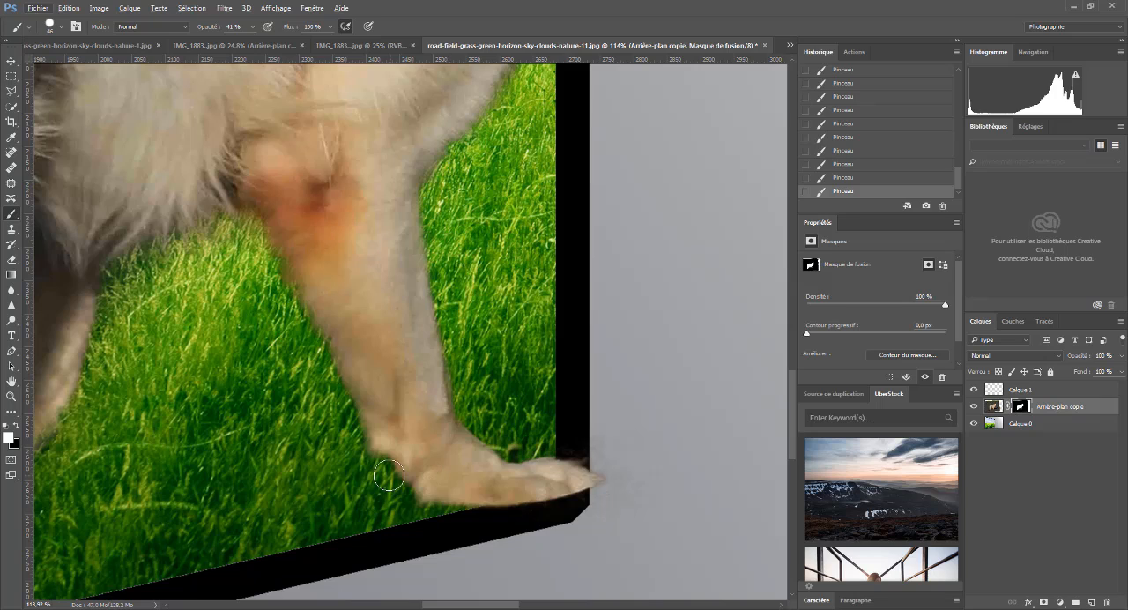
click(15, 428)
drag(356, 476, 399, 478)
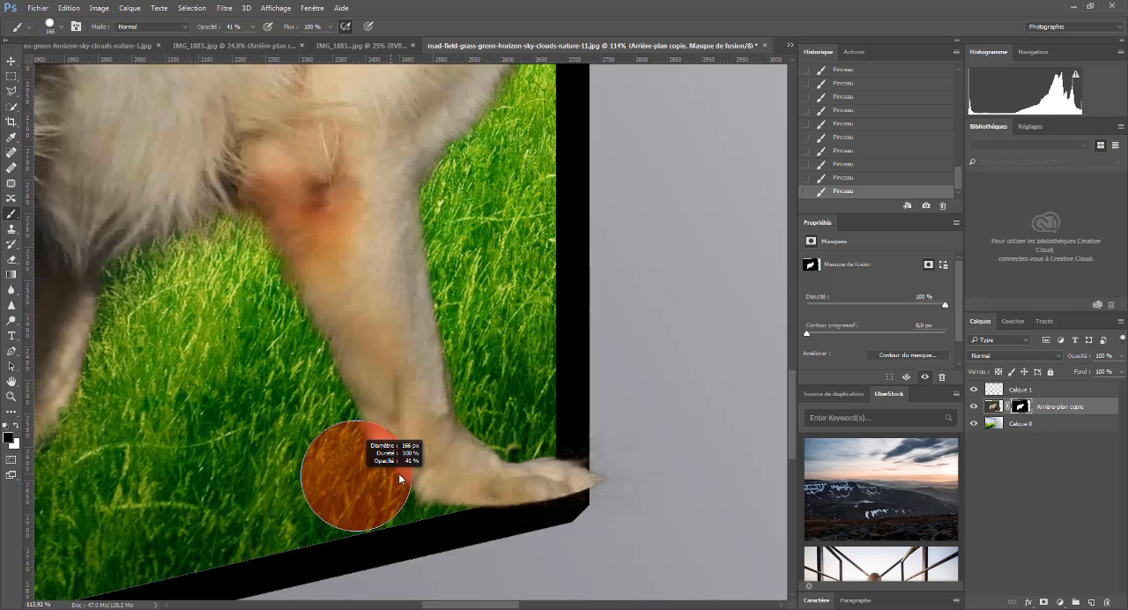
click(383, 474)
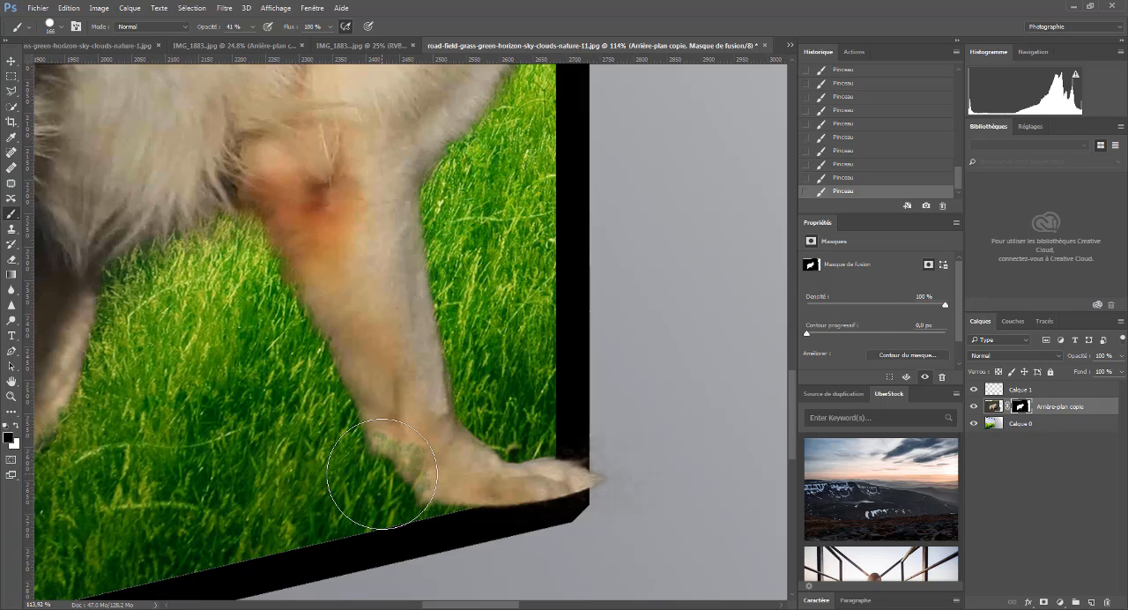
click(344, 471)
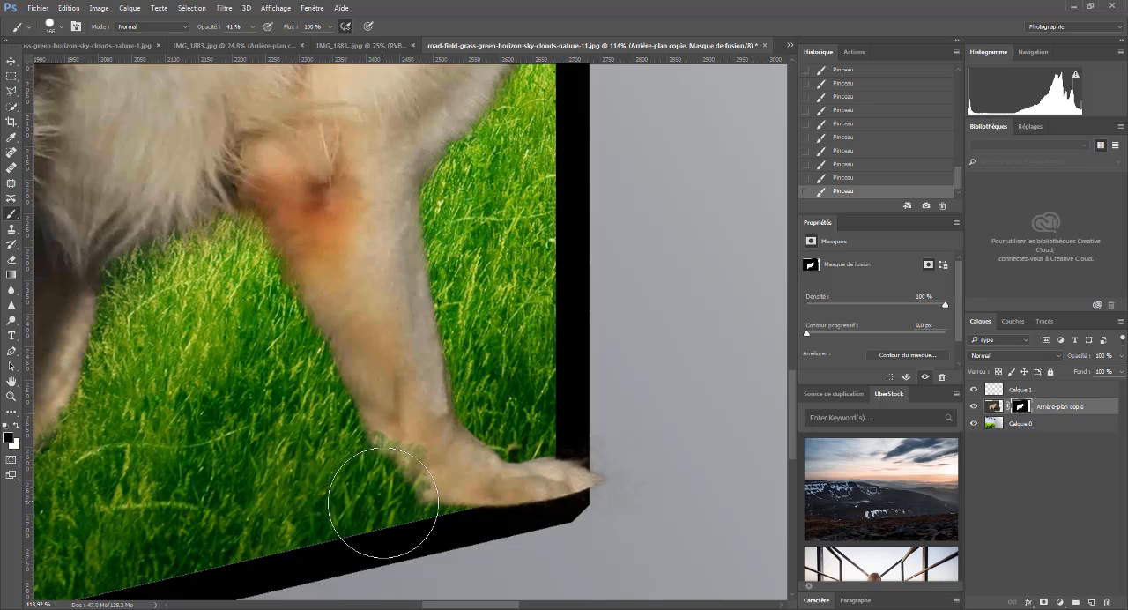
drag(387, 507, 339, 458)
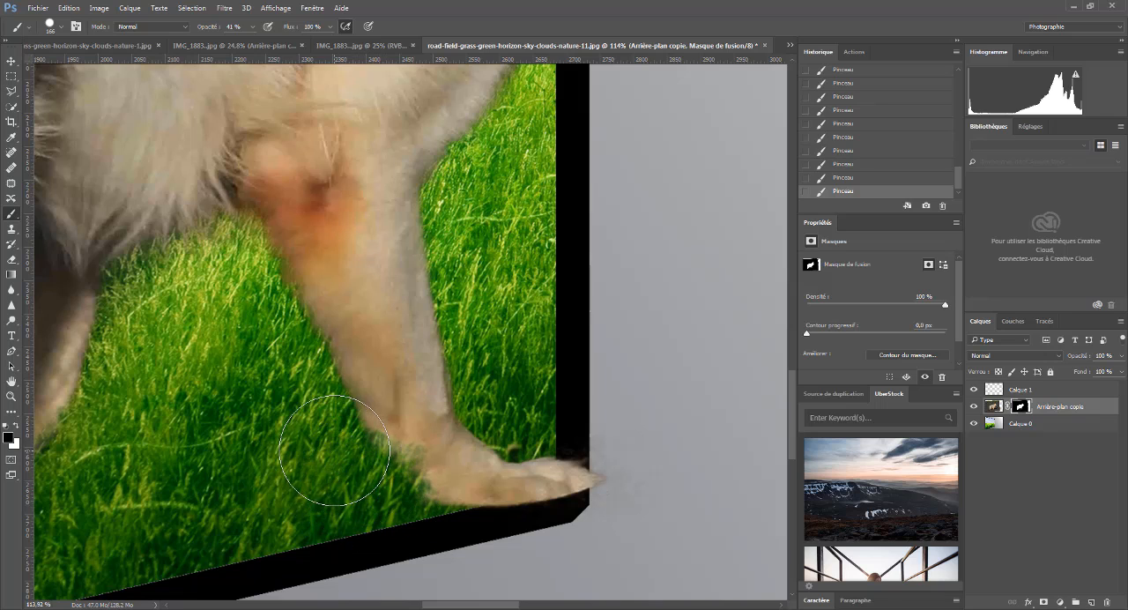
click(452, 529)
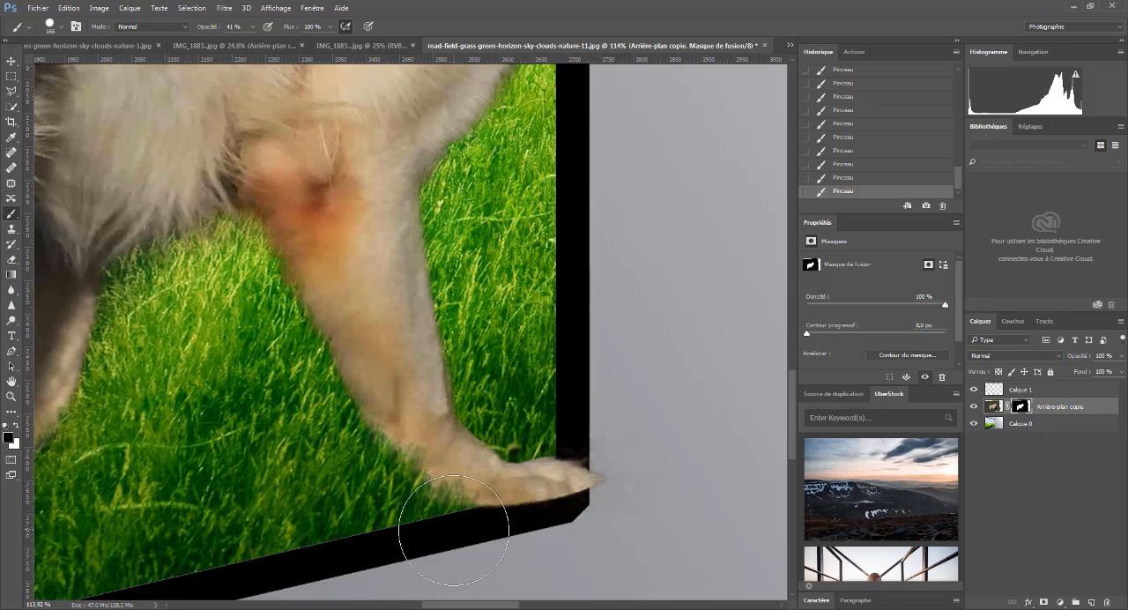
drag(454, 531, 426, 515)
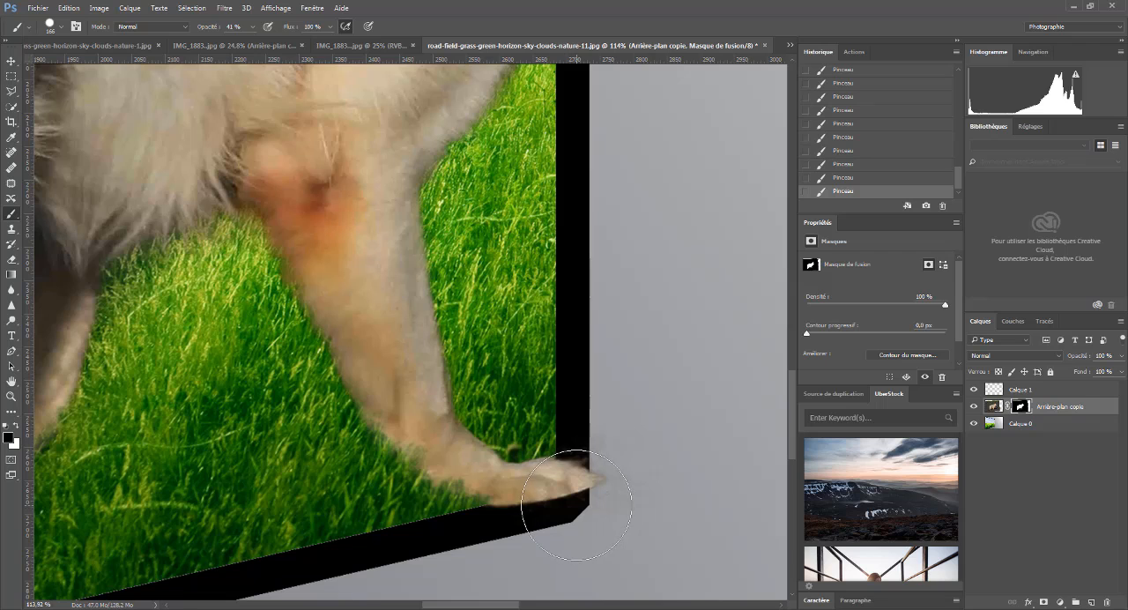
- Clear the leftover background around the front paw's toes by painting black on the mask at 28 px and 100% opacity
scroll(560, 498, up, 4)
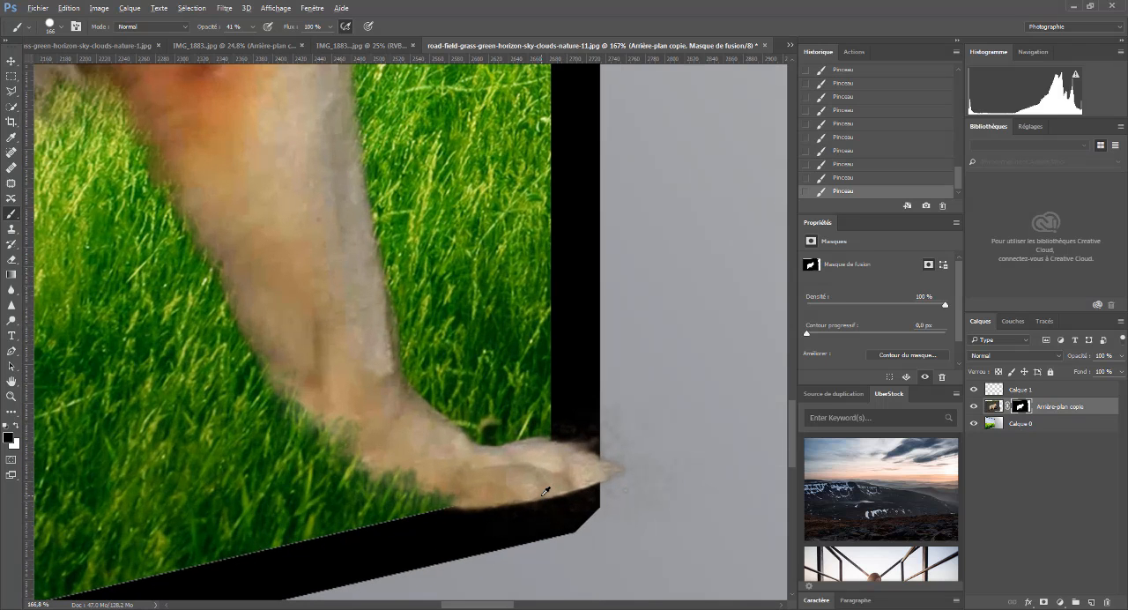
scroll(524, 461, up, 3)
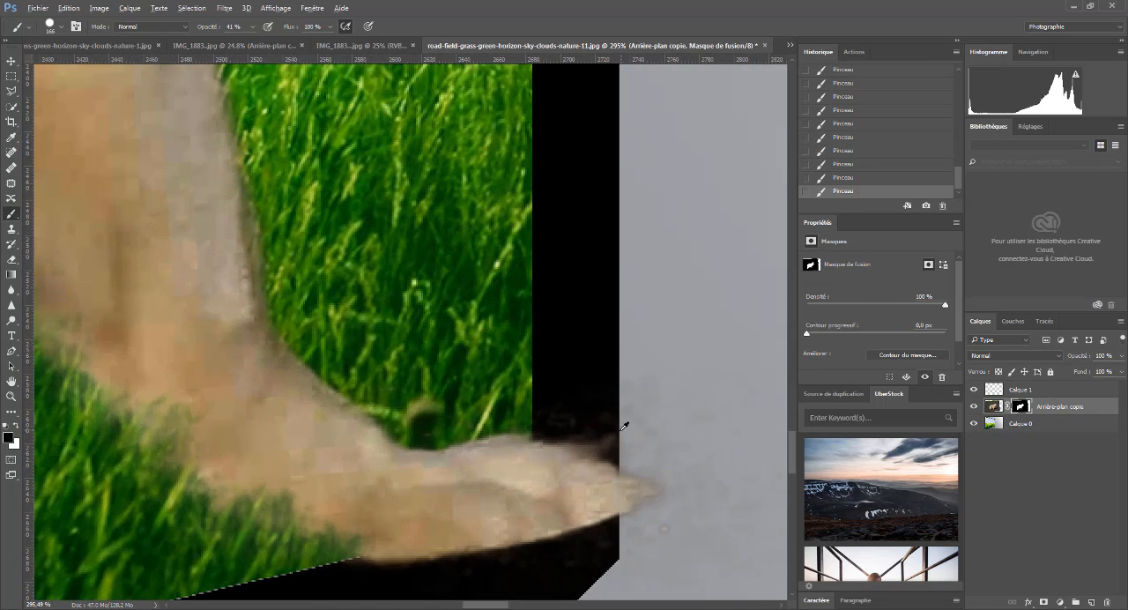
scroll(649, 475, down, 1)
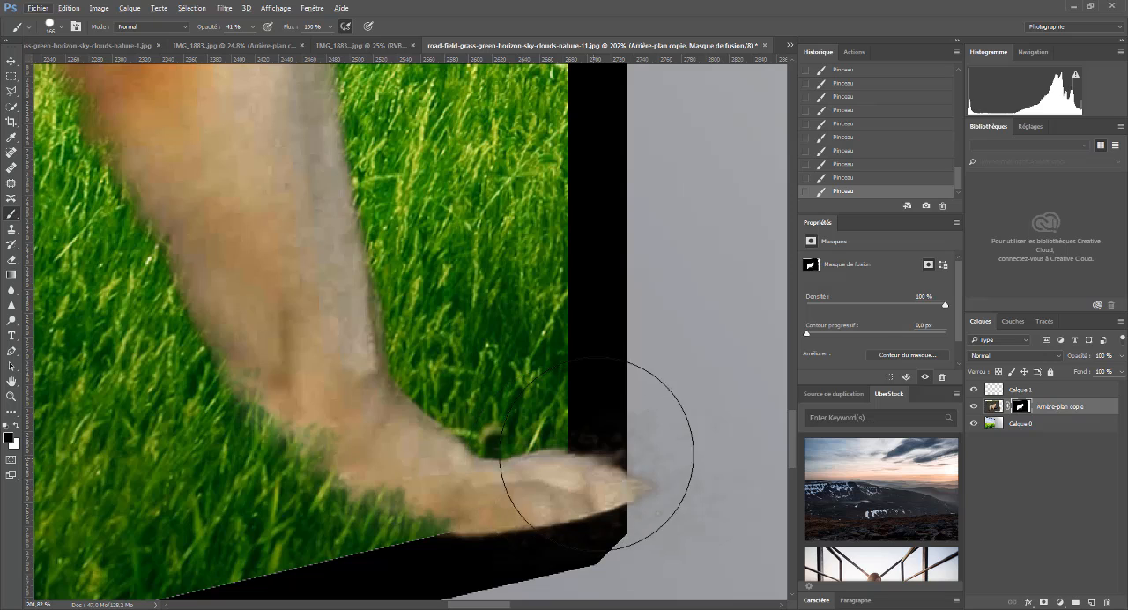
mouse_move(500, 285)
mouse_down()
mouse_move(405, 306)
mouse_move(450, 298)
mouse_move(448, 282)
mouse_move(442, 335)
mouse_move(435, 275)
mouse_up()
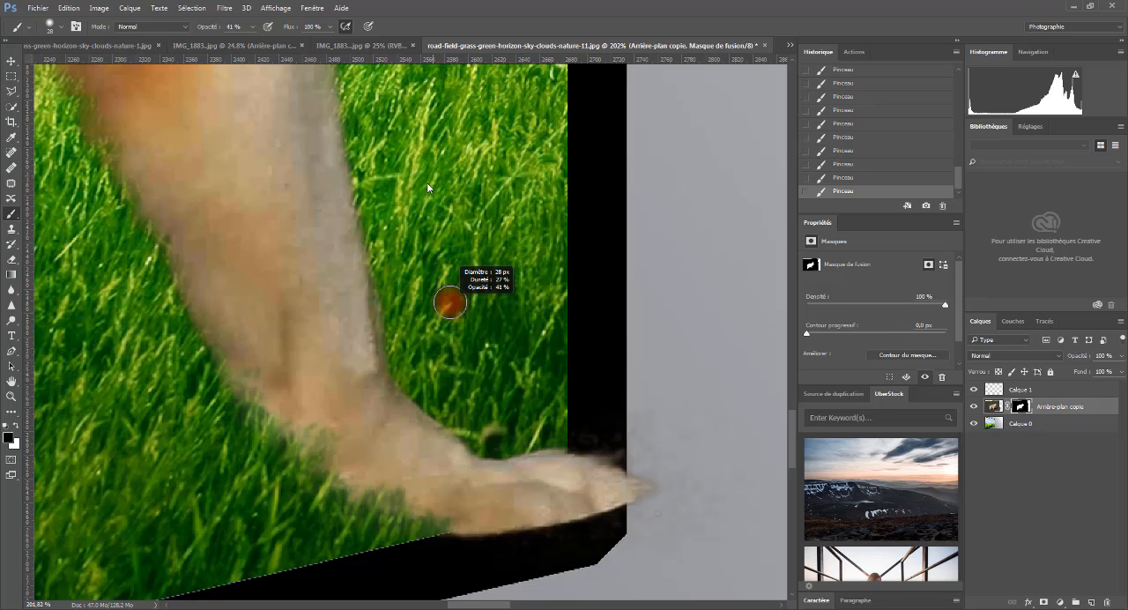
drag(418, 352, 422, 415)
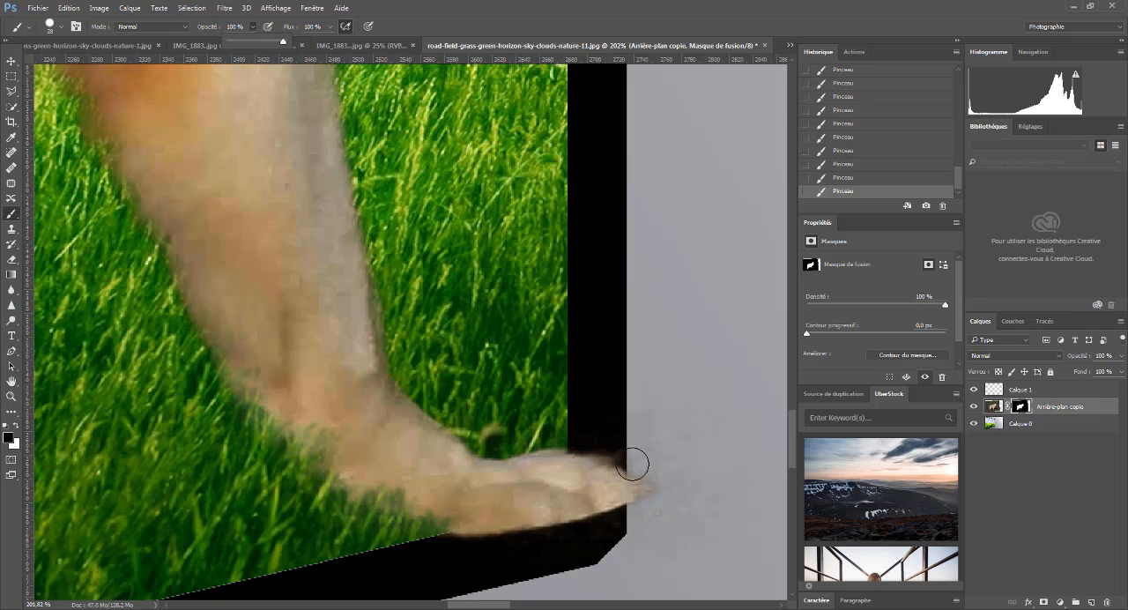
drag(627, 453, 589, 438)
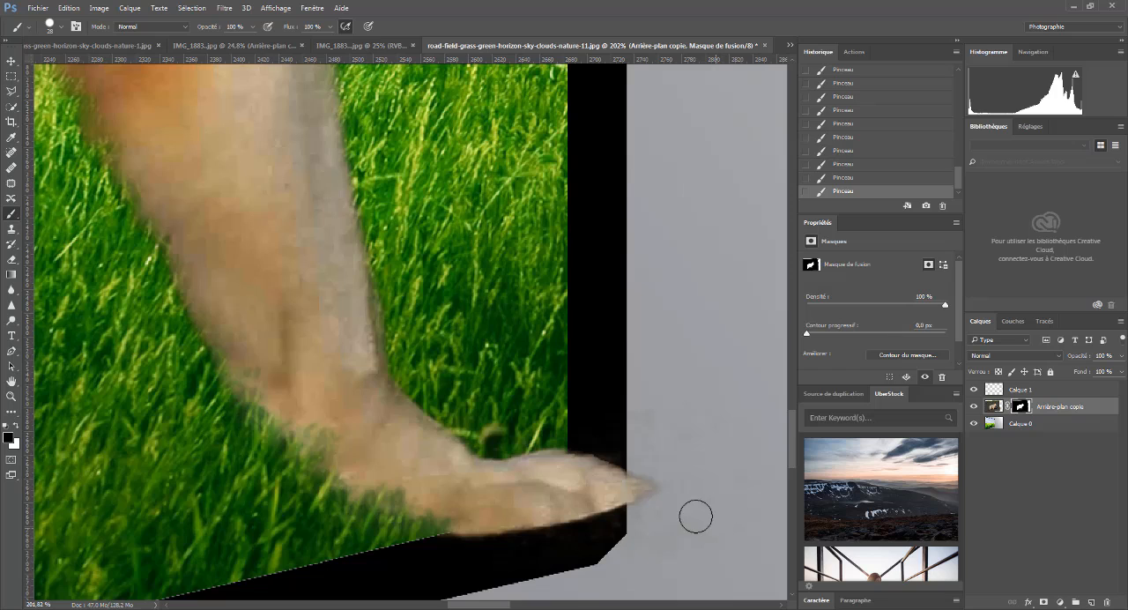
drag(662, 497, 620, 531)
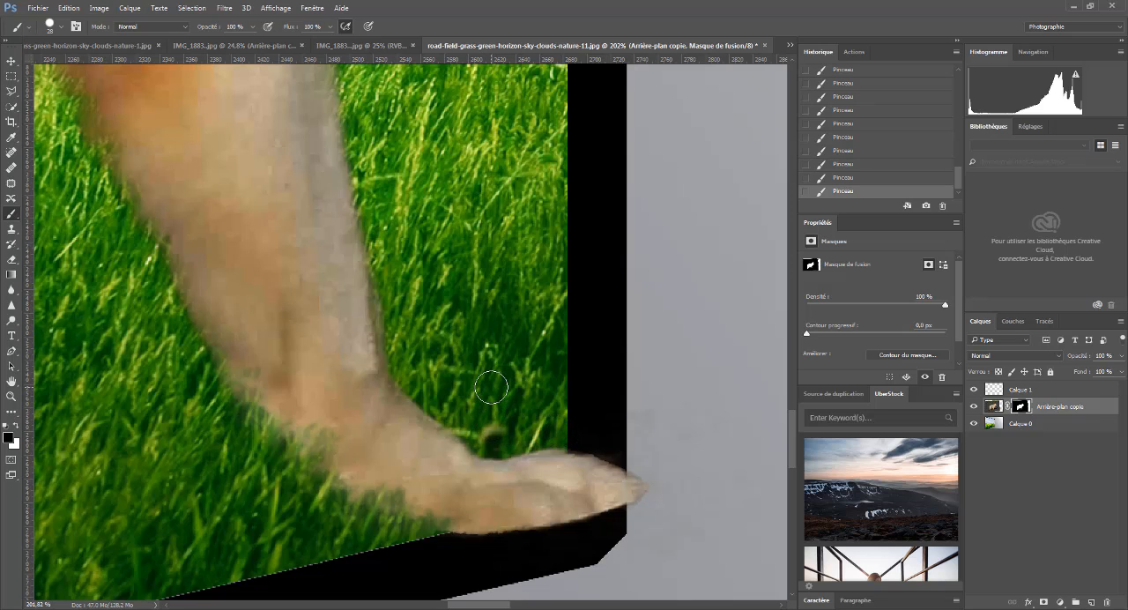
scroll(488, 374, down, 1)
scroll(488, 374, down, 2)
scroll(559, 461, up, 4)
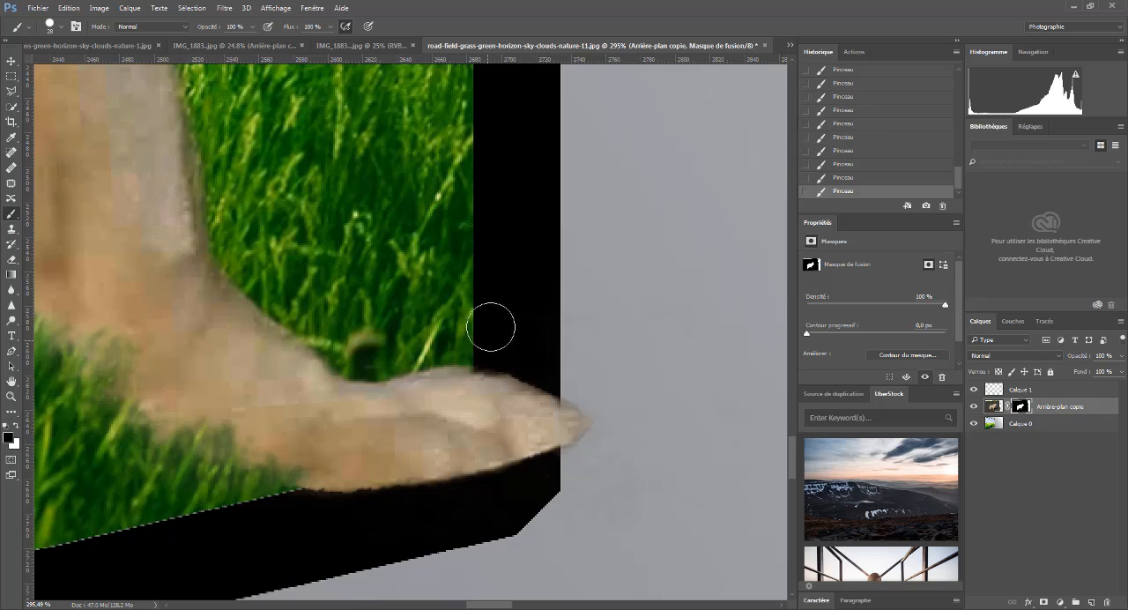
- Switch the brush to the soft Aquarelle légèrement opaque preset, 42 px with 0% hardness
scroll(577, 326, down, 8)
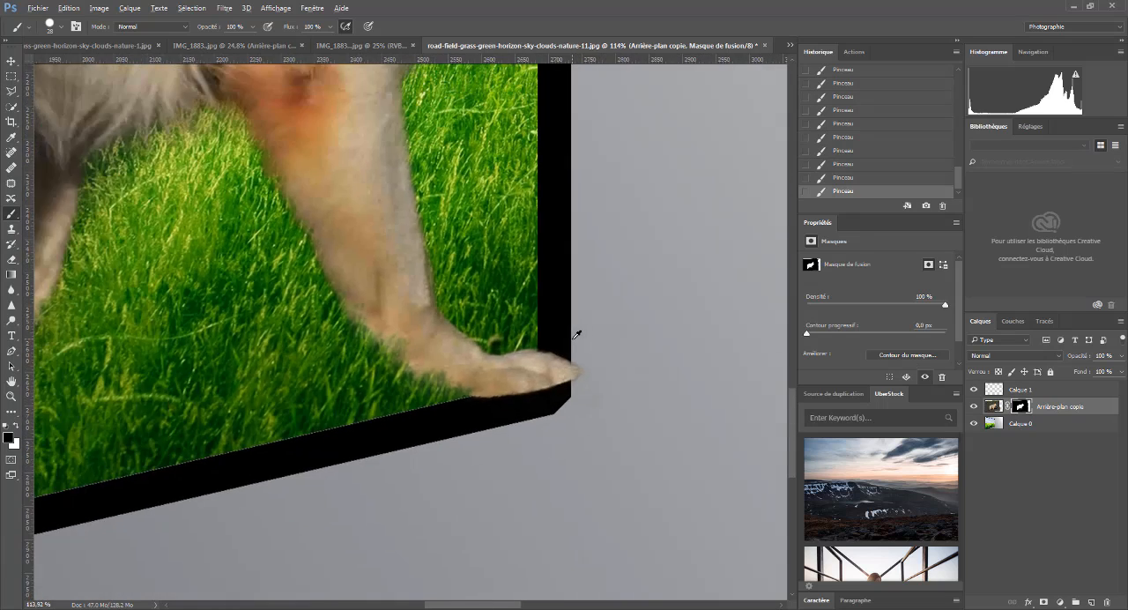
scroll(660, 365, up, 5)
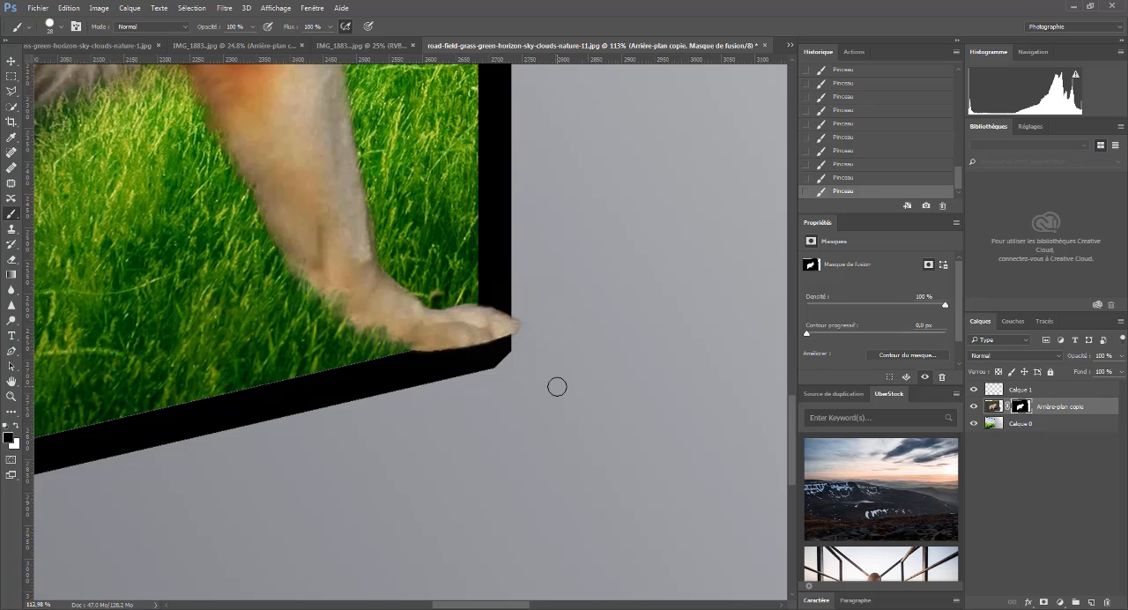
scroll(557, 386, down, 5)
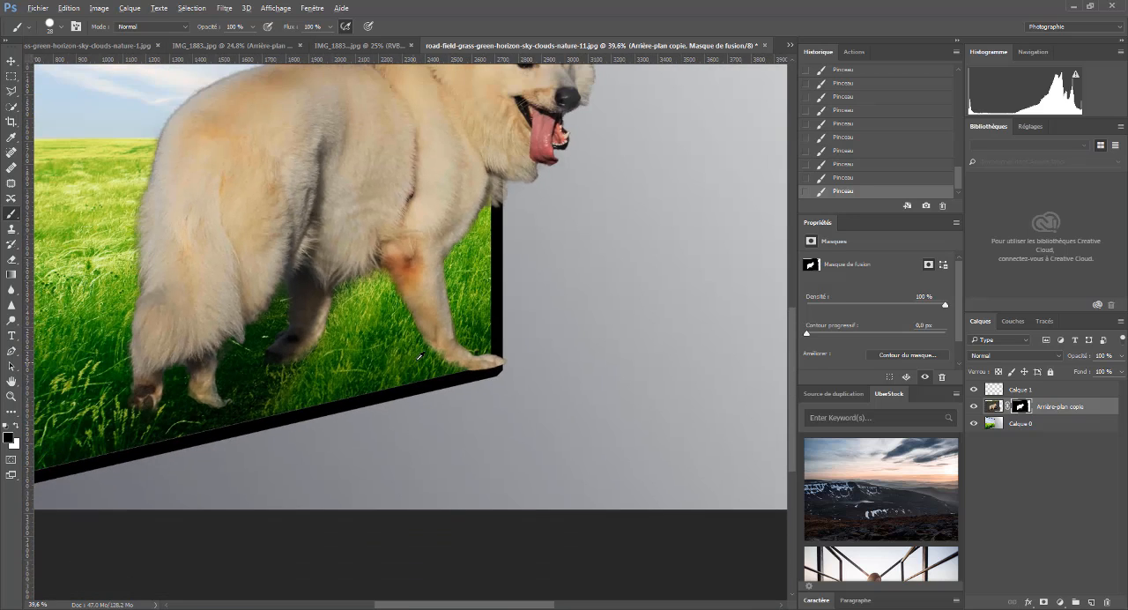
scroll(521, 295, down, 2)
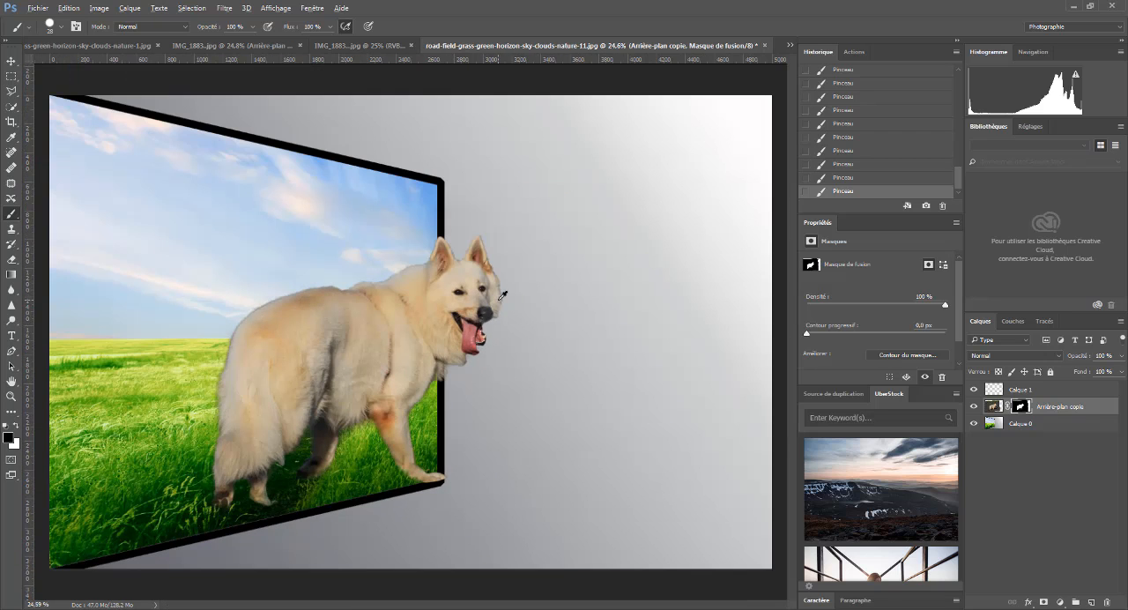
drag(503, 248, 529, 247)
drag(498, 189, 460, 226)
click(61, 31)
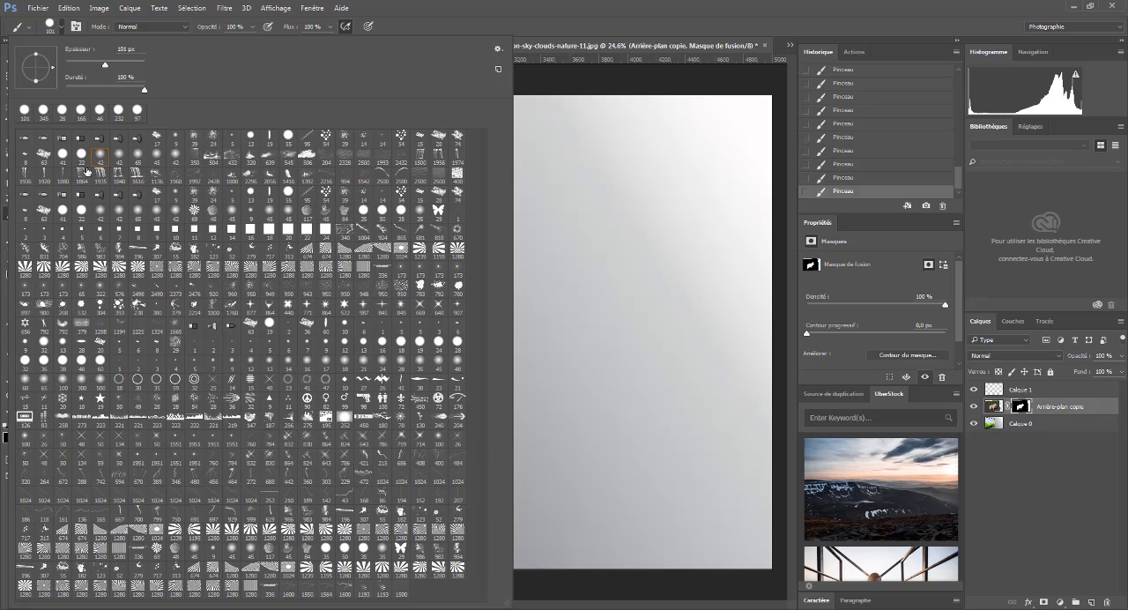
click(175, 156)
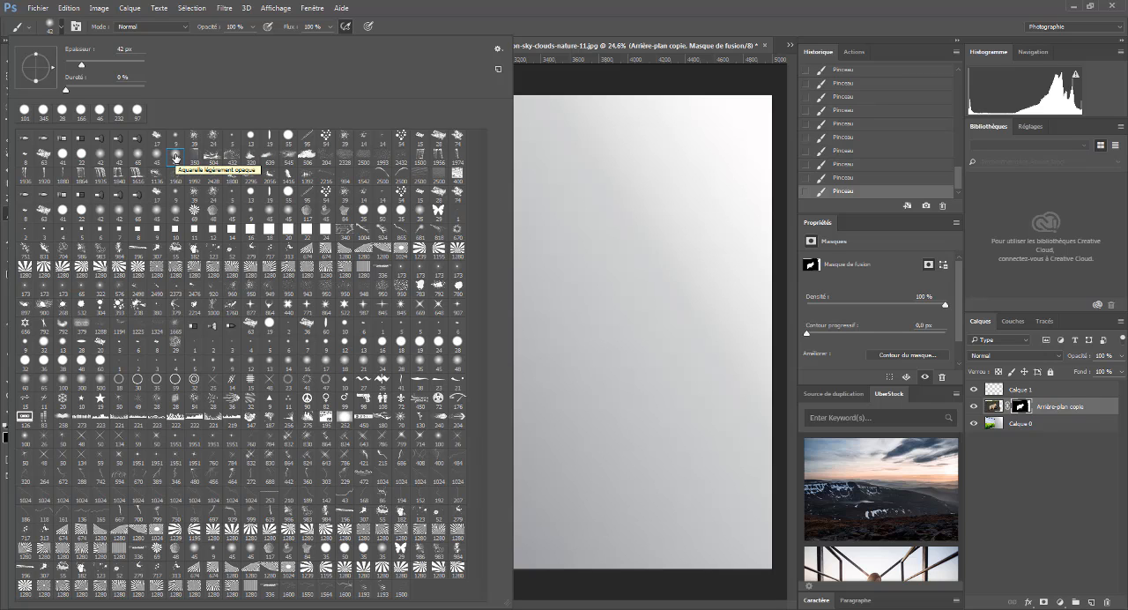
click(461, 11)
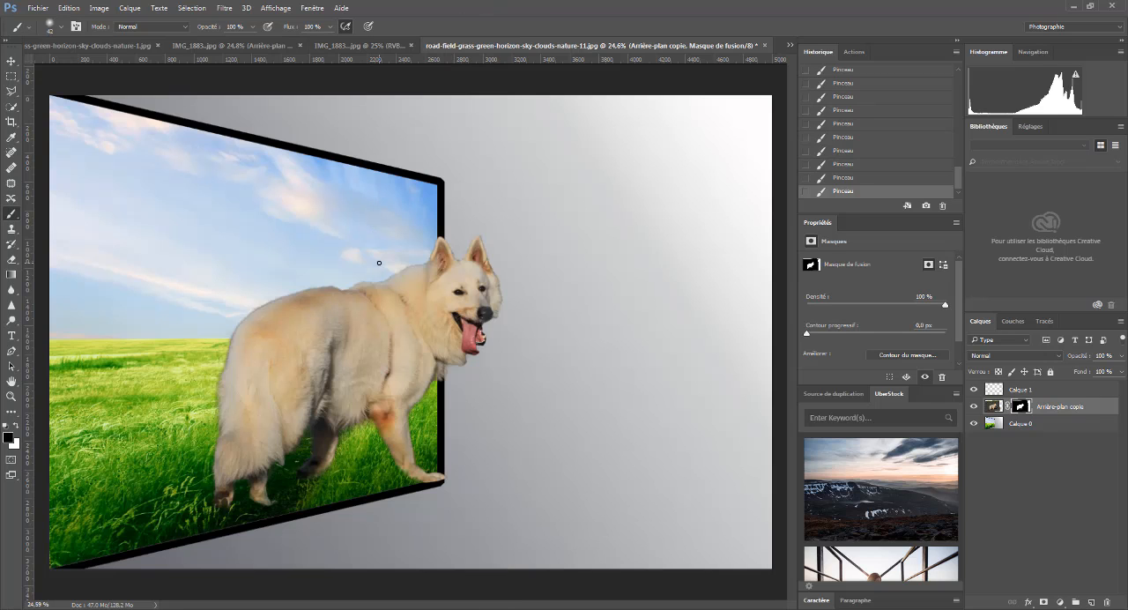
- Restore the fur edge along the dog's back and rump by painting white on the mask with the soft brush at 167 px
drag(374, 271, 412, 261)
scroll(300, 322, up, 2)
scroll(277, 331, up, 2)
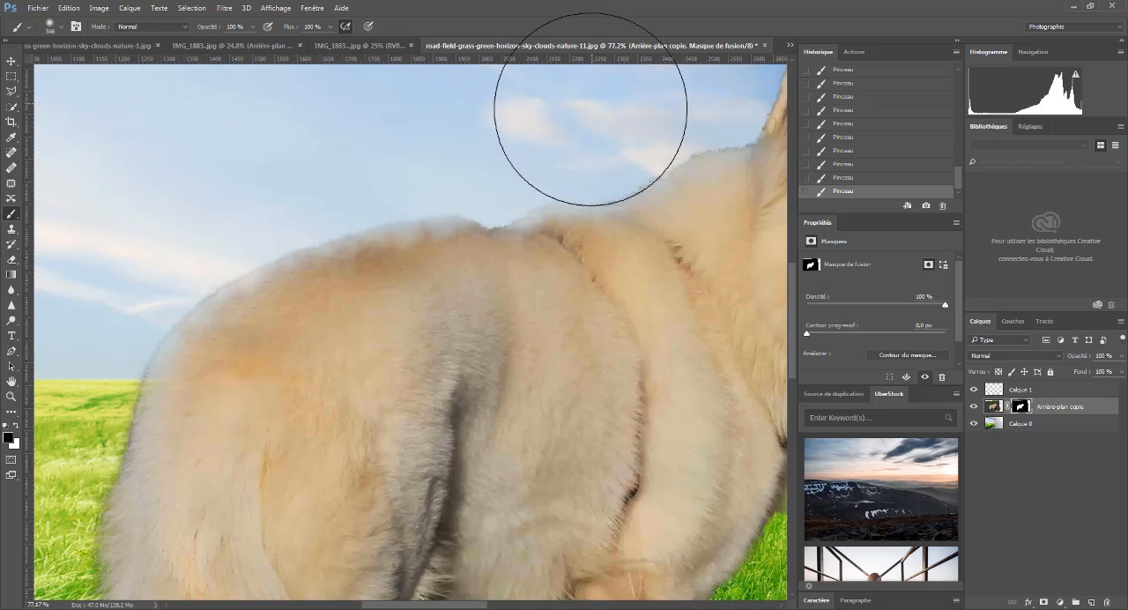
scroll(659, 138, down, 2)
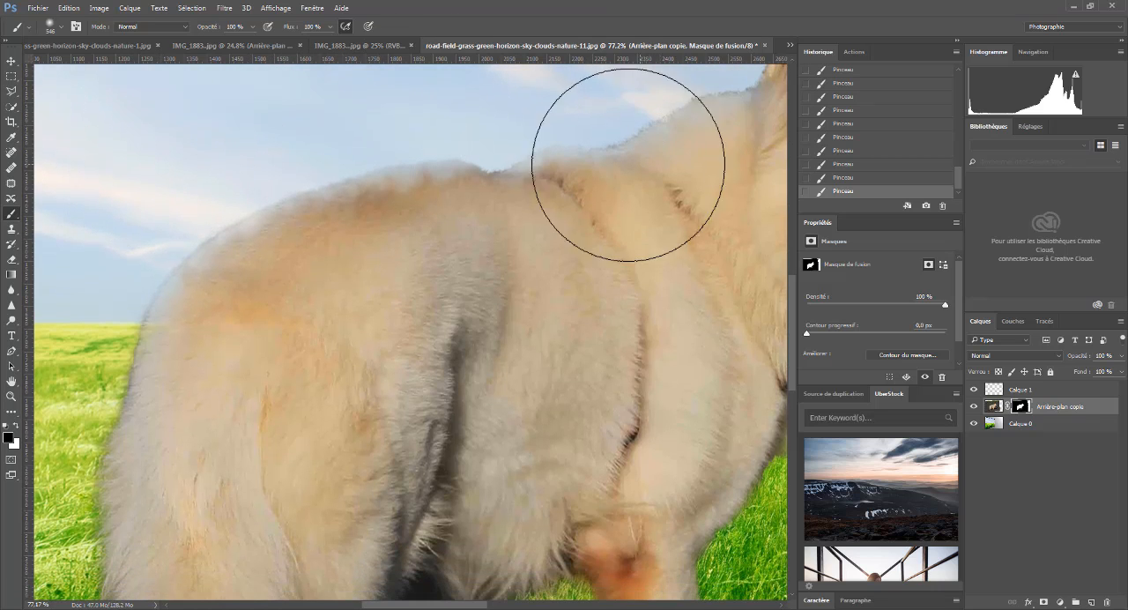
scroll(509, 204, down, 6)
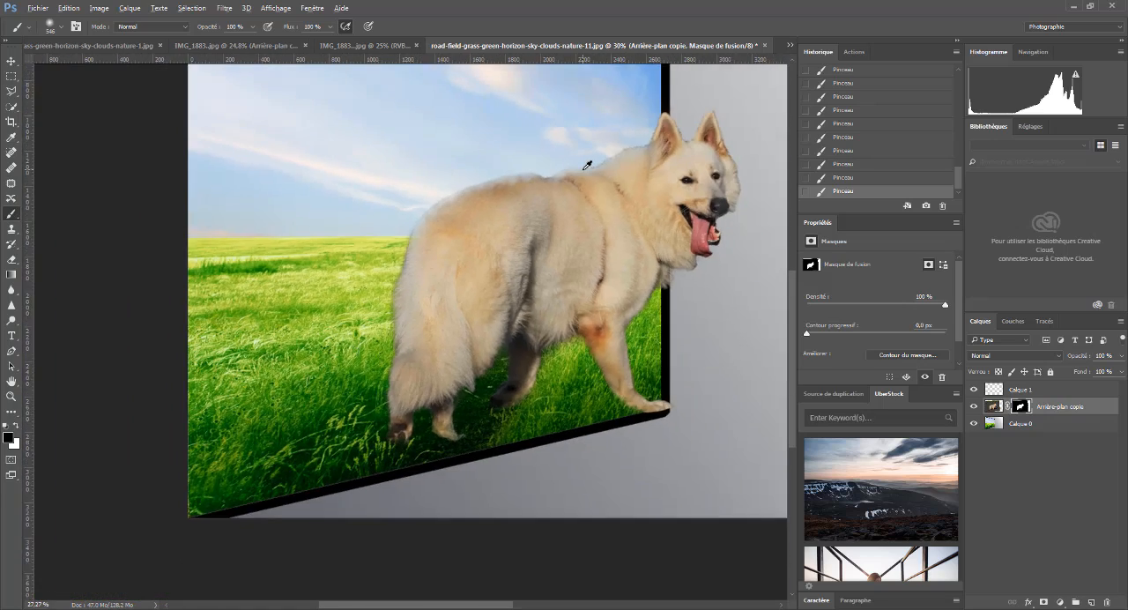
scroll(592, 157, up, 5)
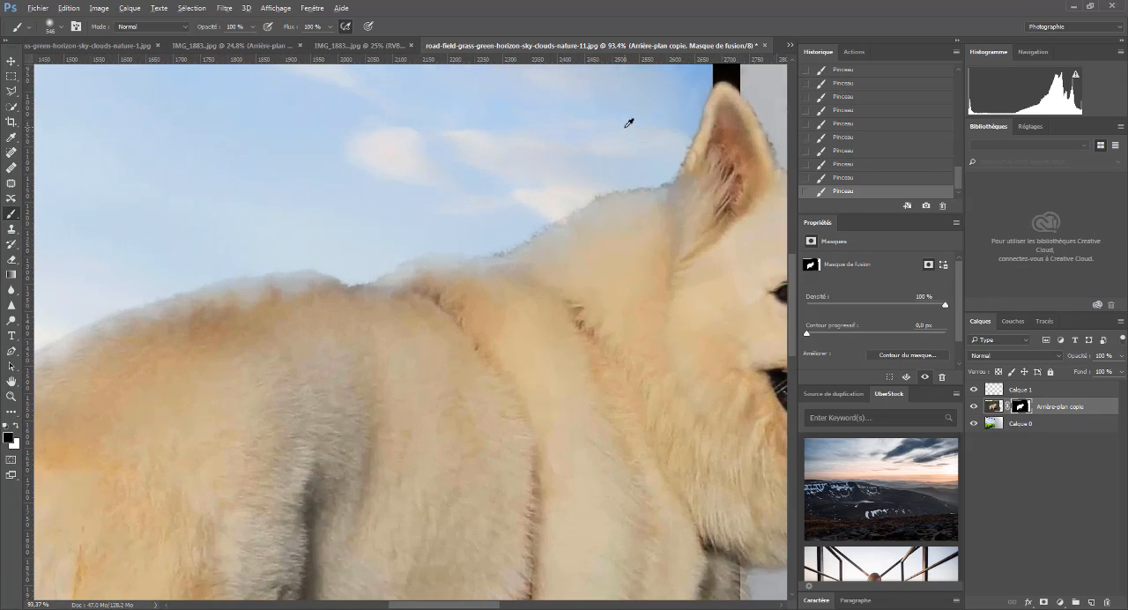
drag(584, 137, 518, 147)
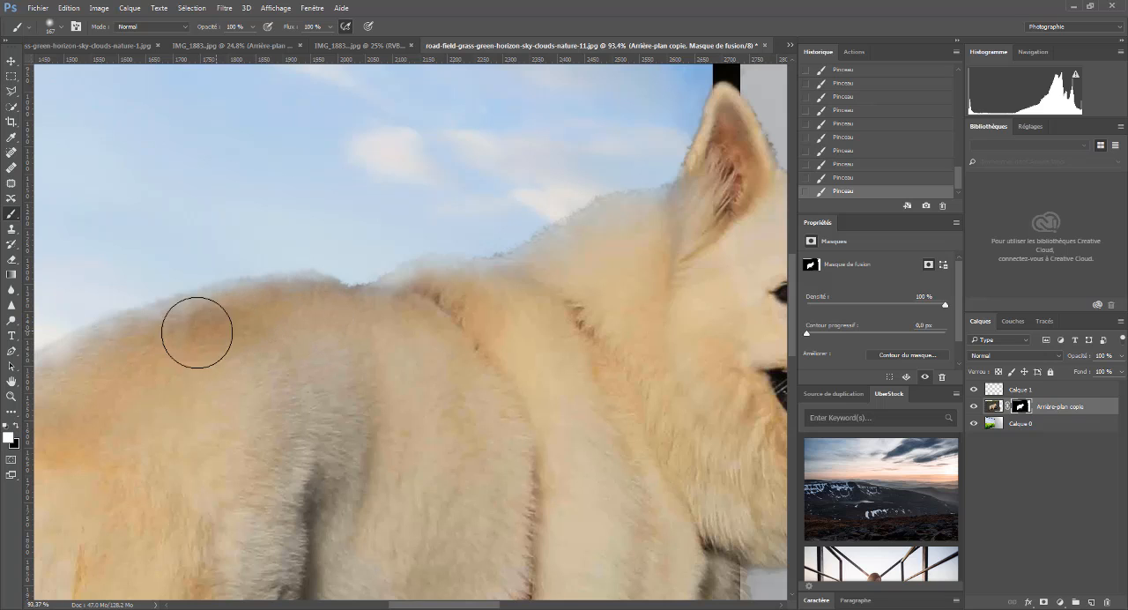
mouse_move(191, 335)
mouse_down()
mouse_move(69, 378)
mouse_move(244, 317)
mouse_move(373, 334)
mouse_move(406, 324)
mouse_move(422, 304)
mouse_move(464, 303)
mouse_move(438, 296)
mouse_move(534, 300)
mouse_move(520, 296)
mouse_move(571, 278)
mouse_move(639, 228)
mouse_move(696, 218)
mouse_move(440, 299)
mouse_move(292, 318)
mouse_up()
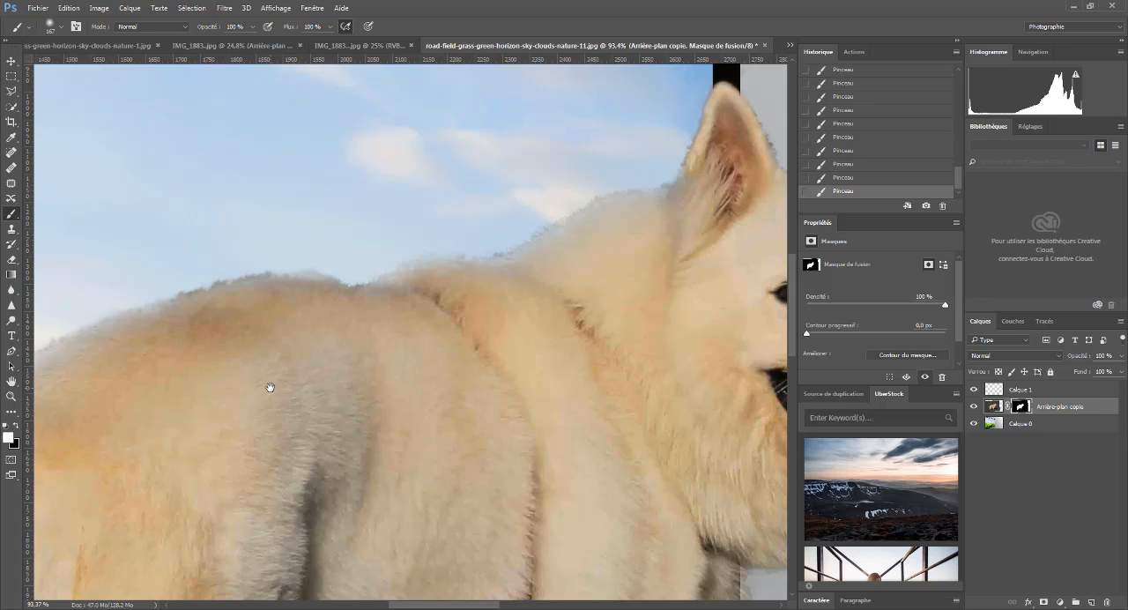
mouse_move(246, 385)
mouse_down()
mouse_move(553, 282)
mouse_move(197, 317)
mouse_move(418, 290)
mouse_move(471, 184)
mouse_move(463, 375)
mouse_move(471, 310)
mouse_move(484, 340)
mouse_move(453, 335)
mouse_up()
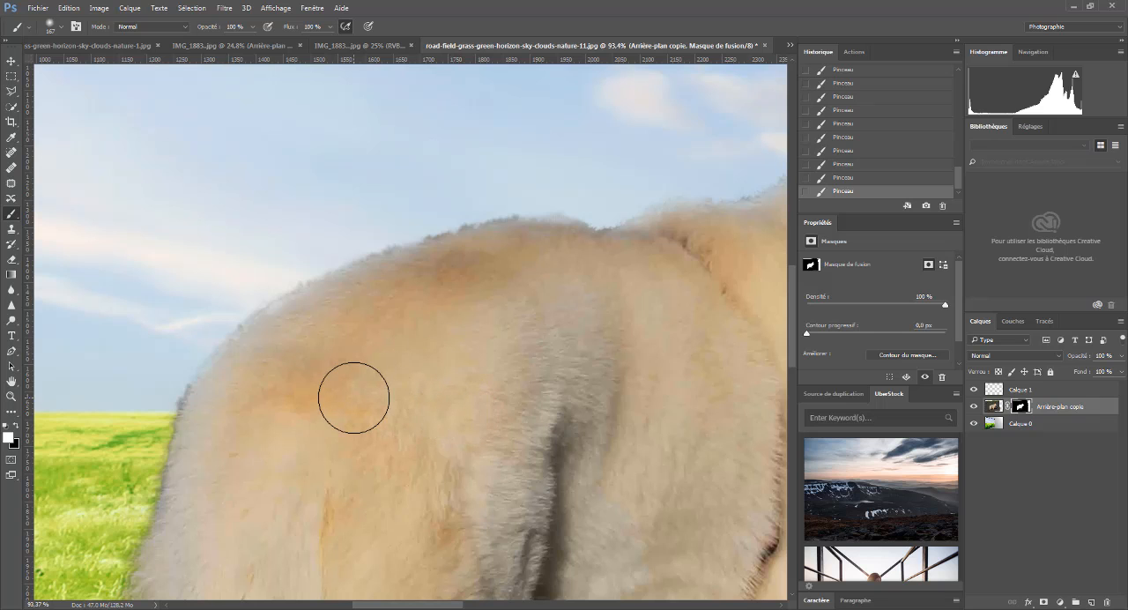
scroll(348, 392, down, 5)
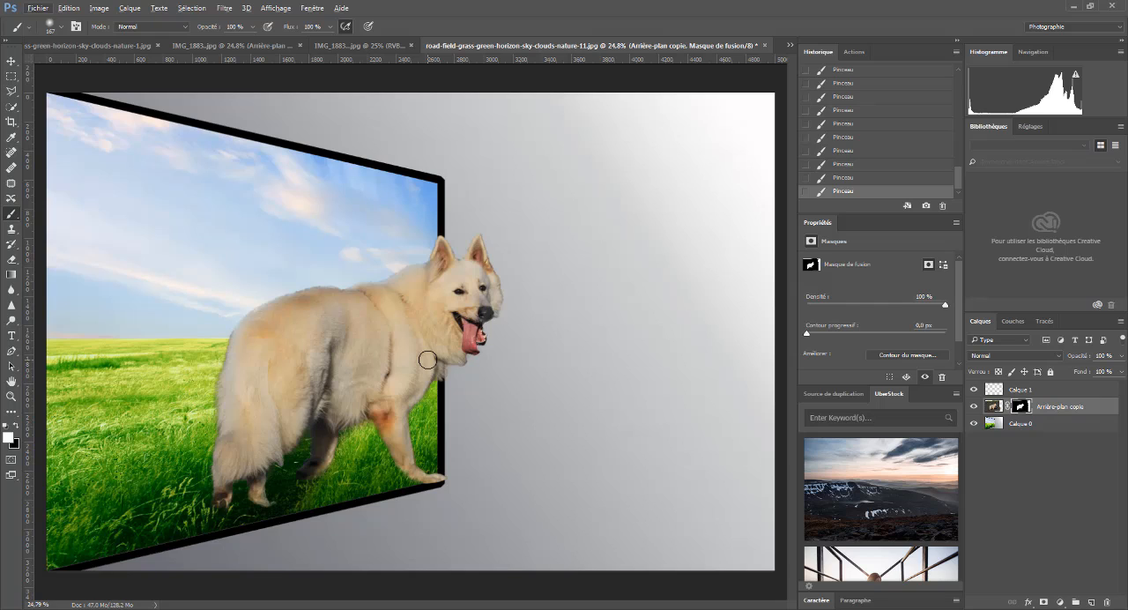
- Add a drop shadow to the dog's image on the Arrière-plan copie layer and set the shadow's opacity to 32%
click(991, 407)
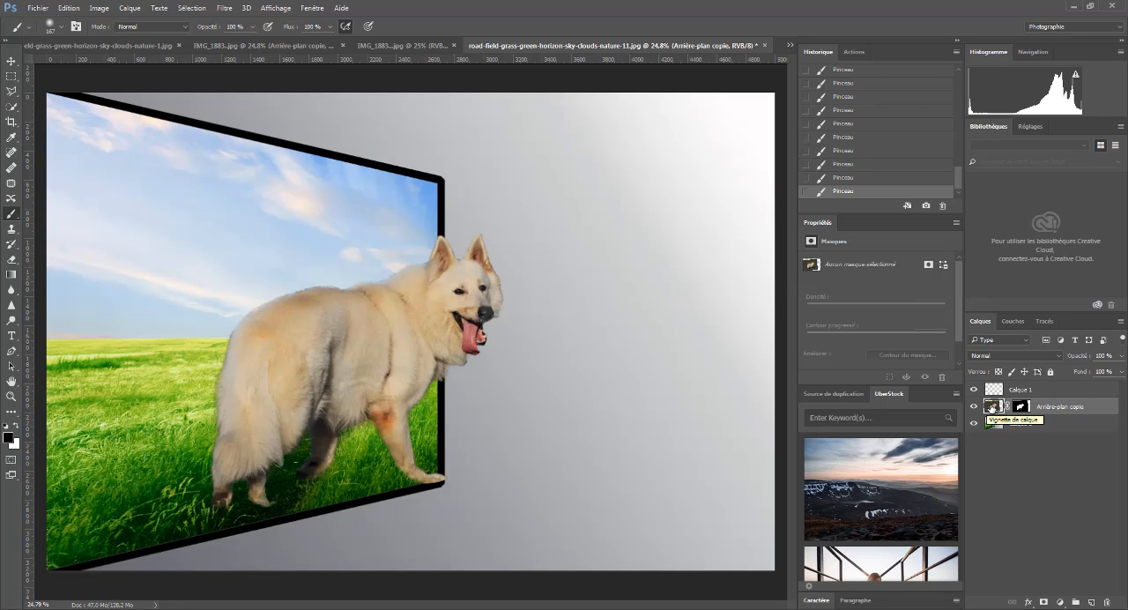
click(1028, 603)
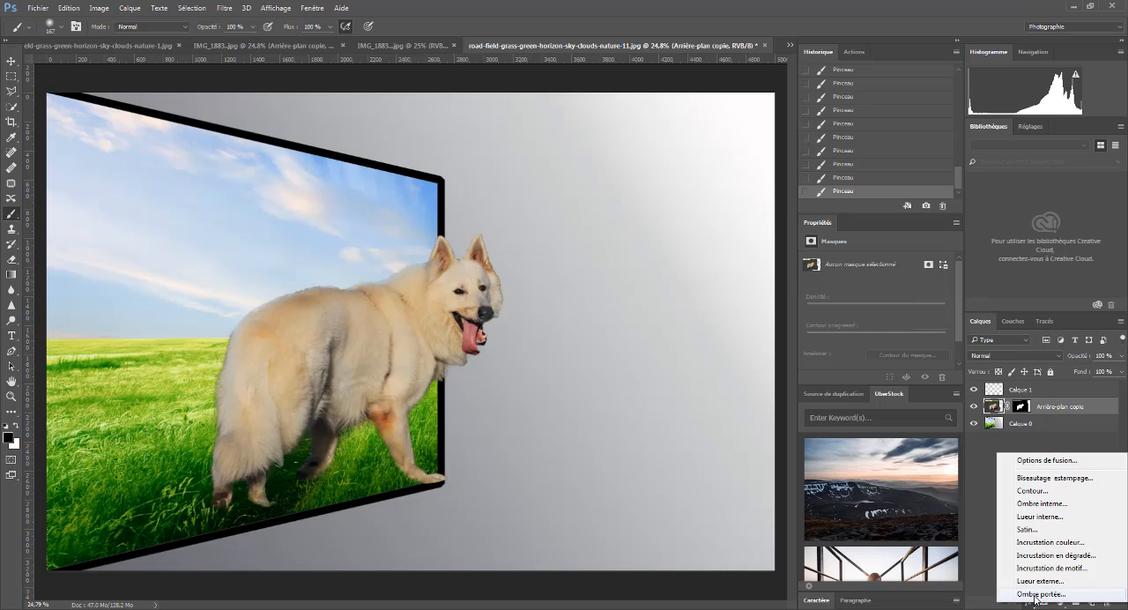
click(1039, 595)
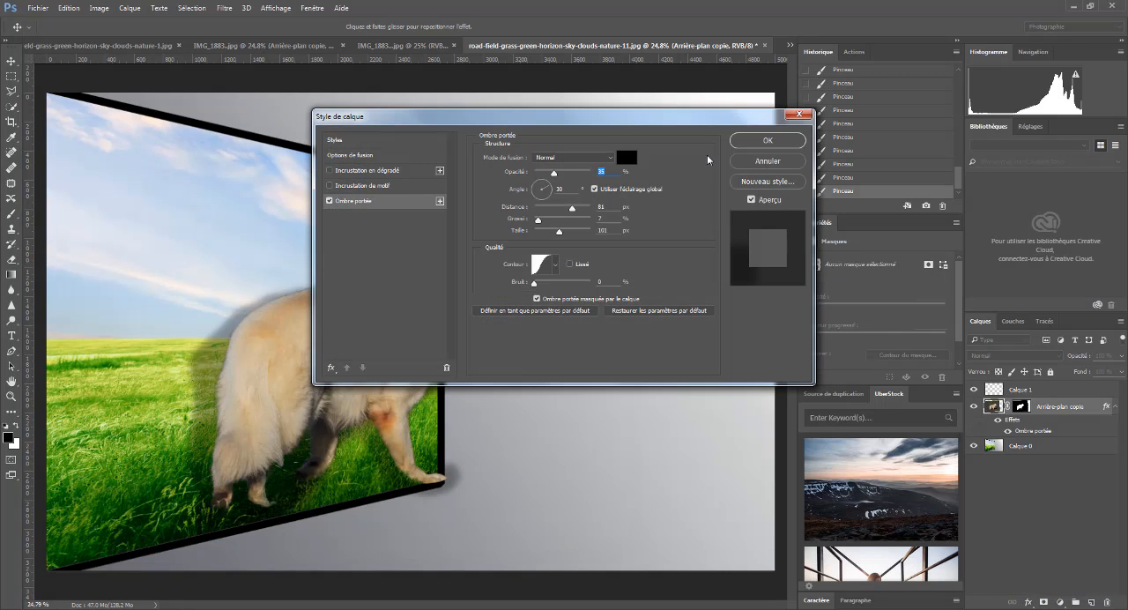
drag(660, 119, 901, 127)
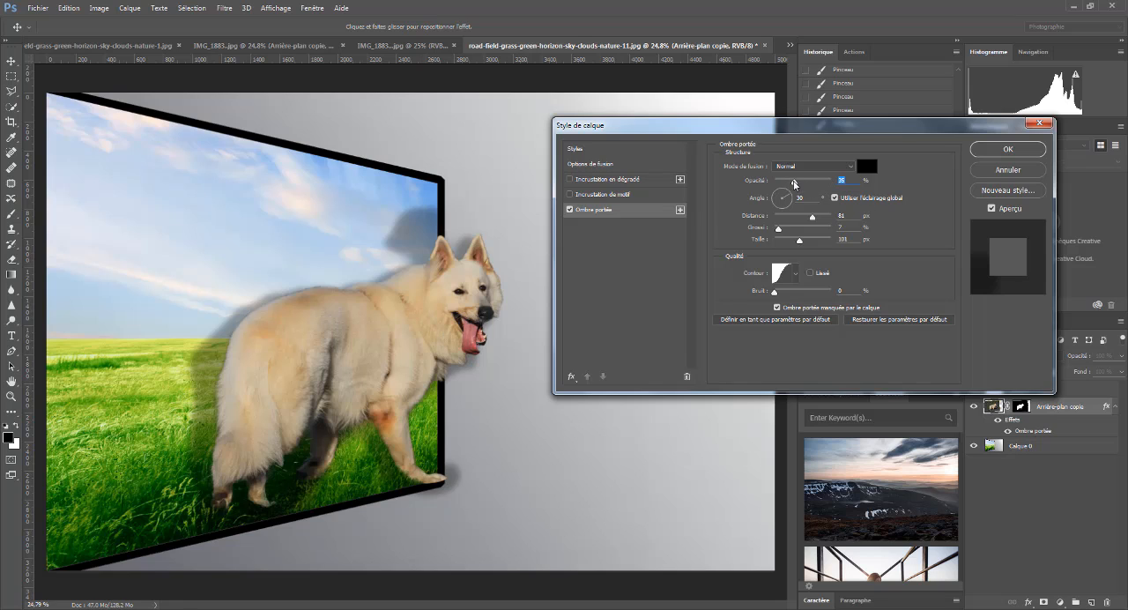
mouse_move(798, 183)
mouse_down()
mouse_move(879, 194)
mouse_move(769, 199)
mouse_move(816, 203)
mouse_move(795, 201)
mouse_up()
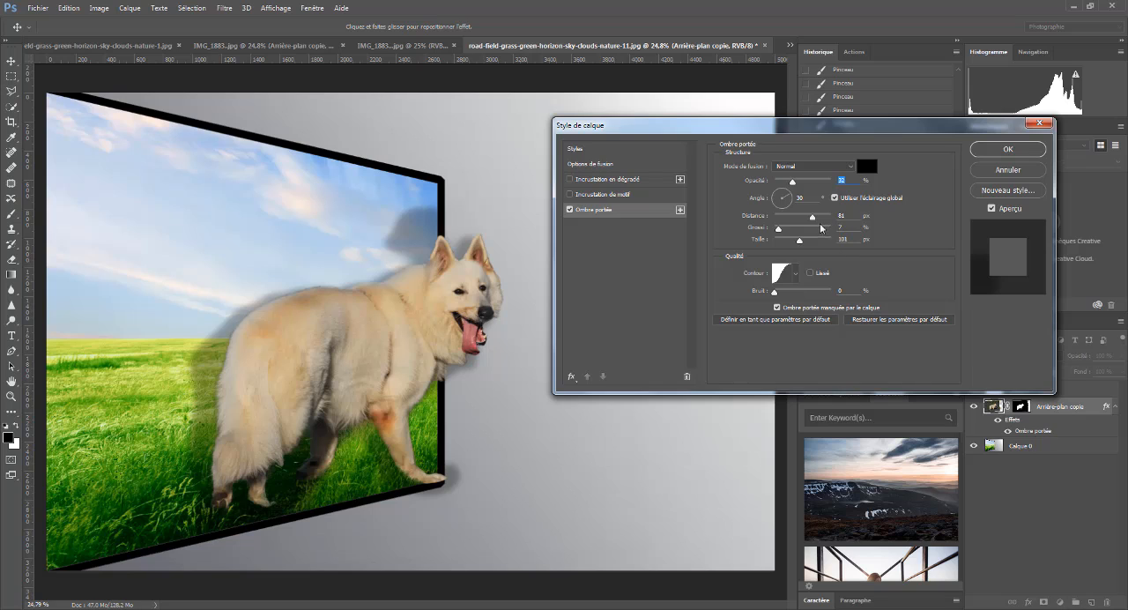
- Try the drop shadow at a distance of 136 px and an angle of 32°, with spreads of 100%, 0% and 7%
mouse_move(812, 222)
mouse_down()
mouse_move(852, 225)
mouse_move(821, 228)
mouse_up()
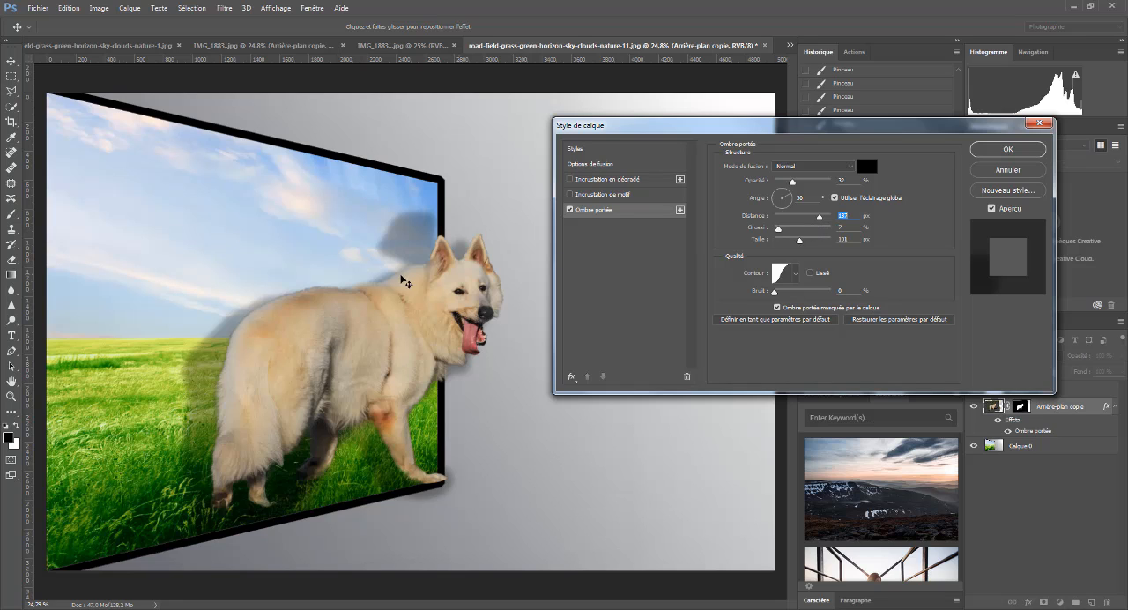
mouse_move(408, 249)
mouse_down()
mouse_move(238, 259)
mouse_move(330, 244)
mouse_move(291, 186)
mouse_move(196, 284)
mouse_move(378, 208)
mouse_move(391, 255)
mouse_move(379, 224)
mouse_move(405, 248)
mouse_up()
mouse_move(415, 236)
mouse_down()
mouse_move(414, 249)
mouse_move(419, 240)
mouse_up()
drag(777, 232, 837, 232)
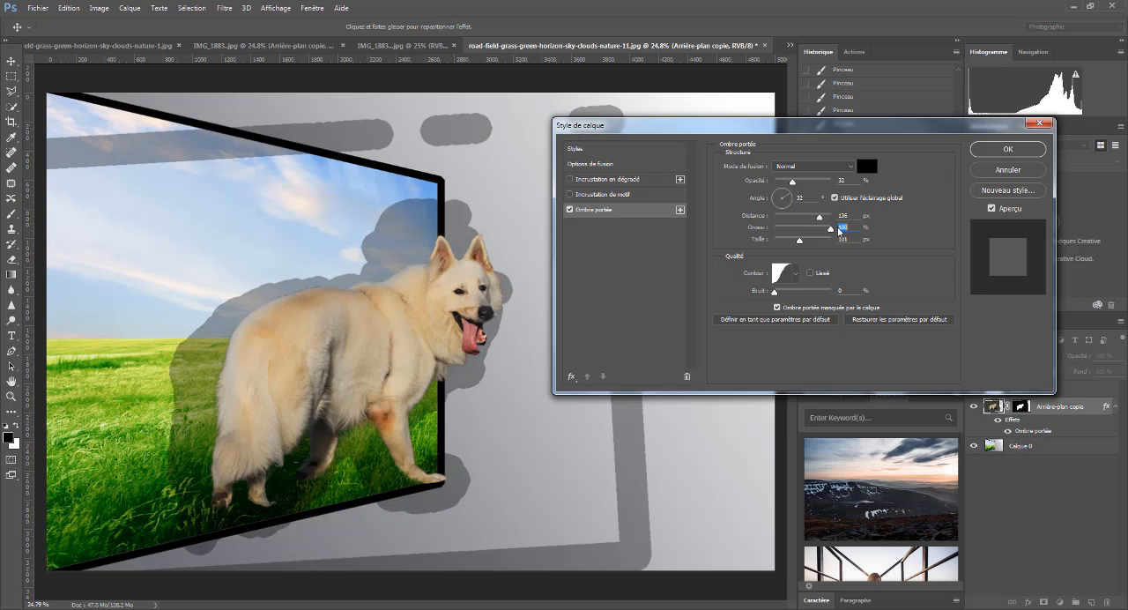
drag(838, 229, 774, 235)
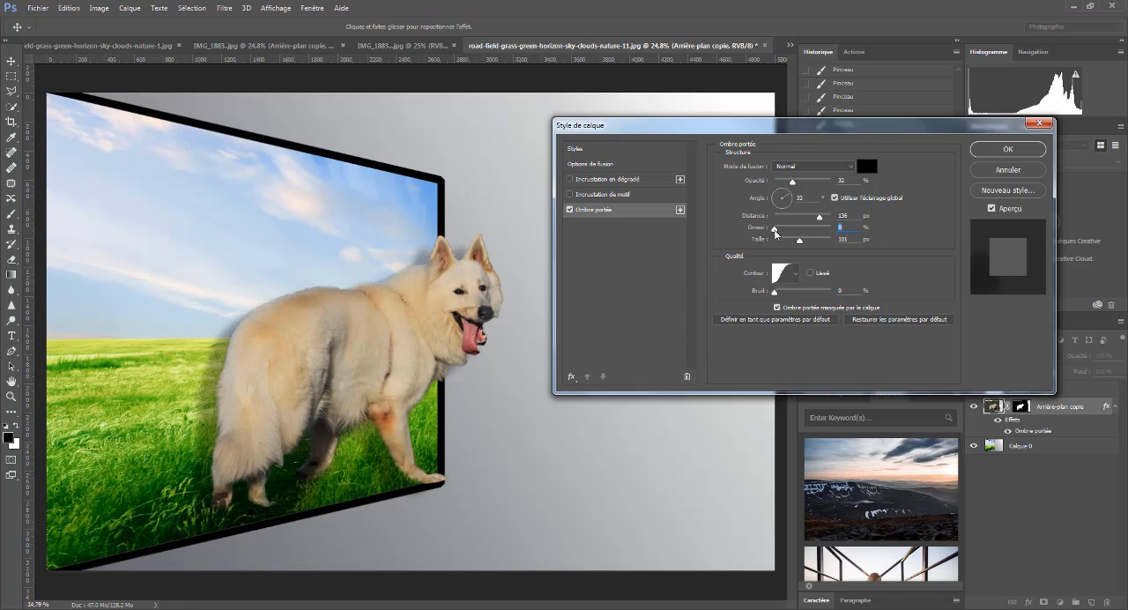
drag(775, 231, 779, 236)
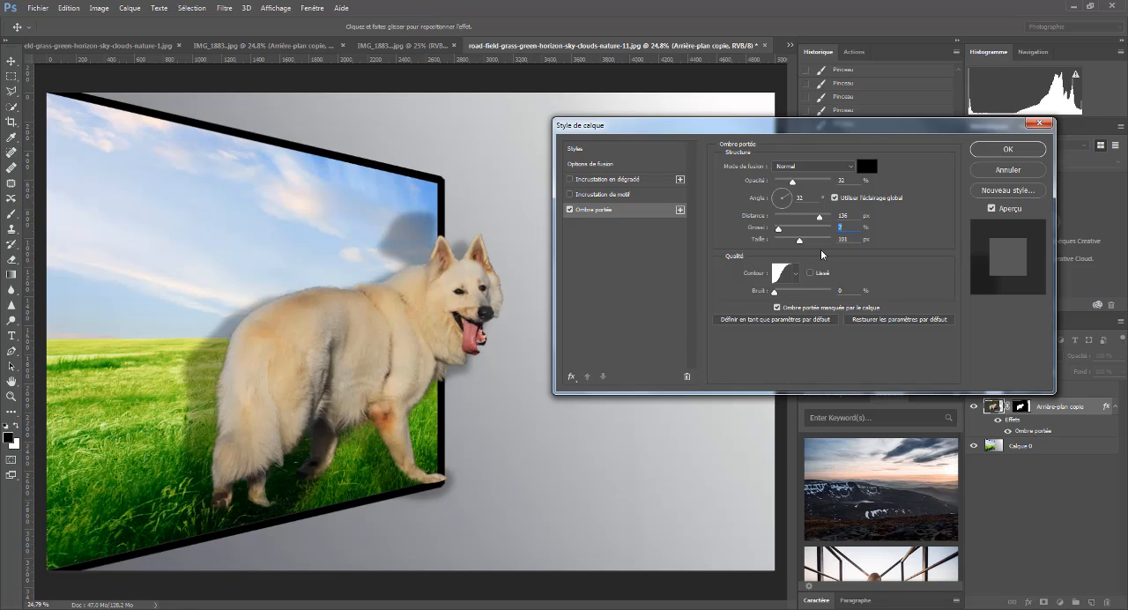
- Set the drop shadow's size to 1 px, spread to 21%, distance to 98 px and angle to -166°
drag(807, 245, 754, 252)
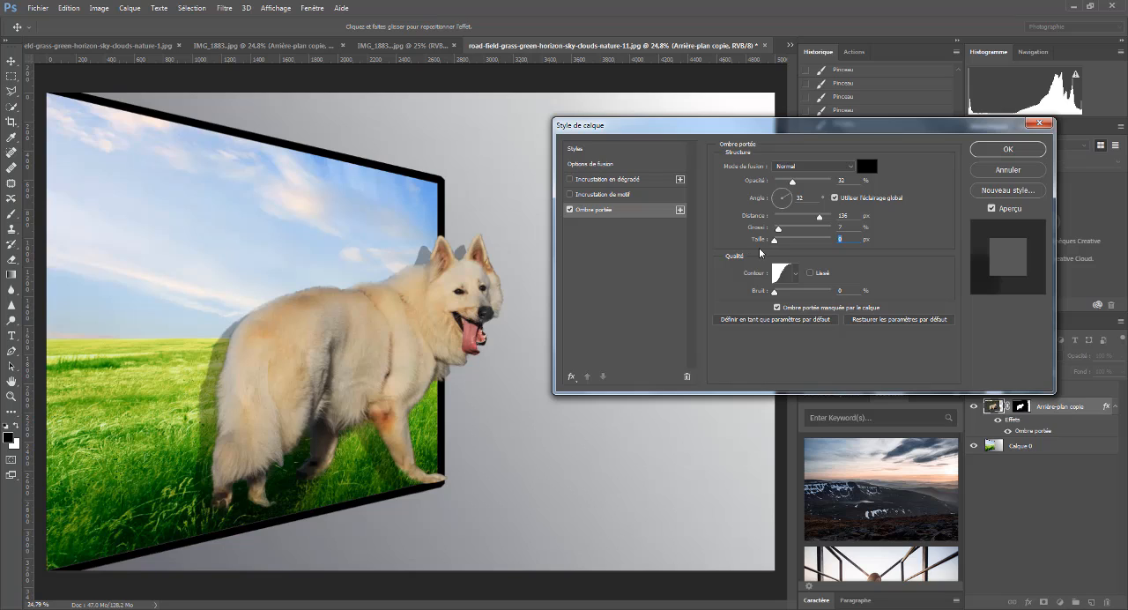
drag(773, 252, 776, 254)
drag(778, 231, 818, 220)
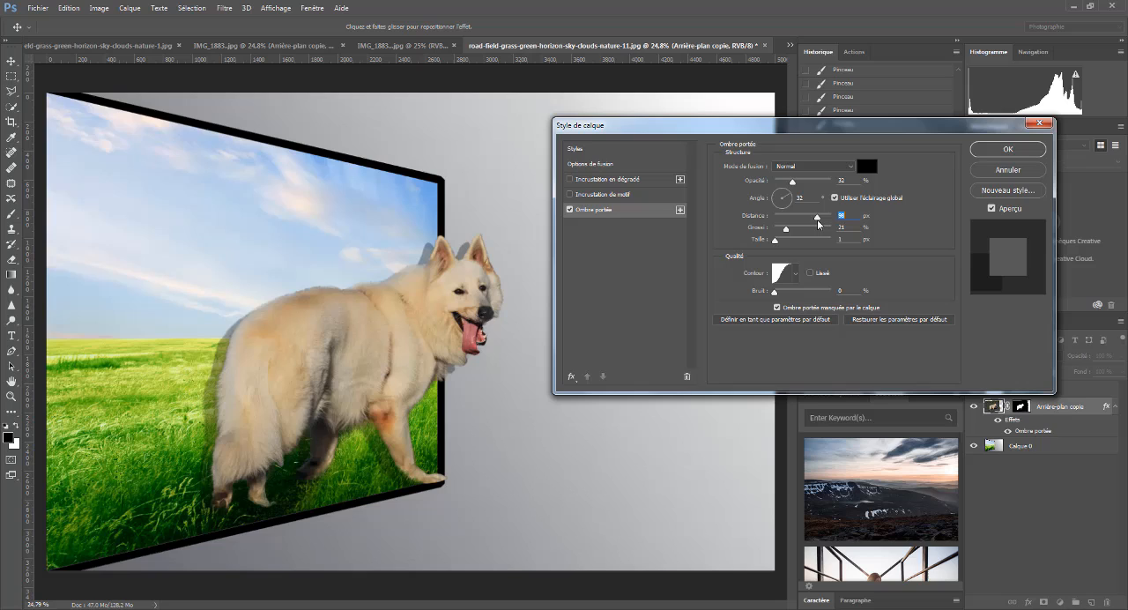
click(777, 197)
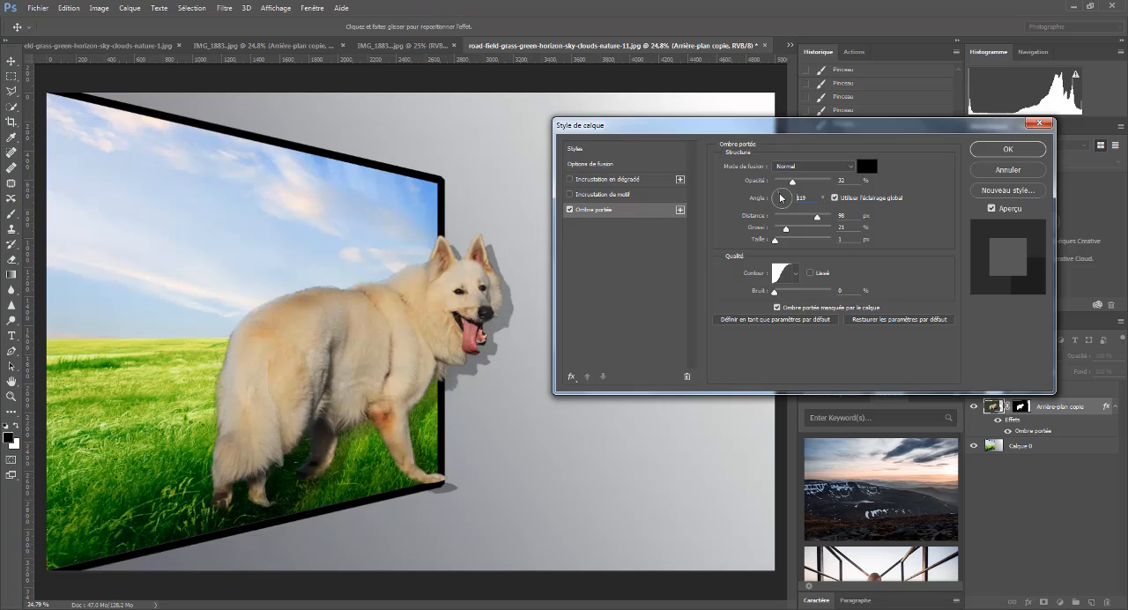
drag(780, 198, 775, 204)
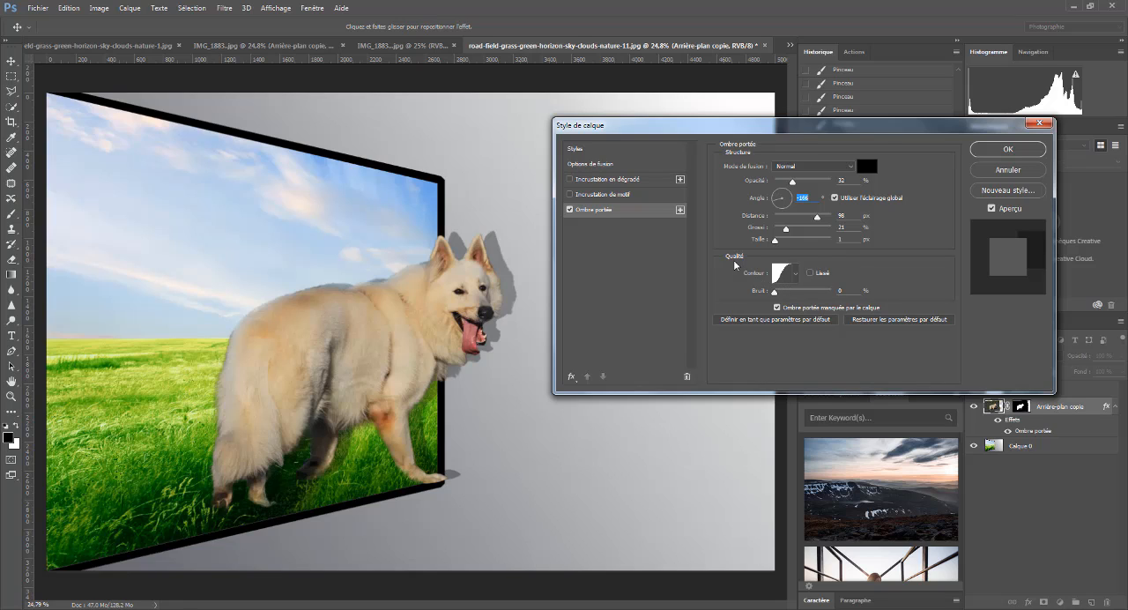
- Choose the S-shaped contour for the drop shadow and apply the layer style to the dog
click(796, 275)
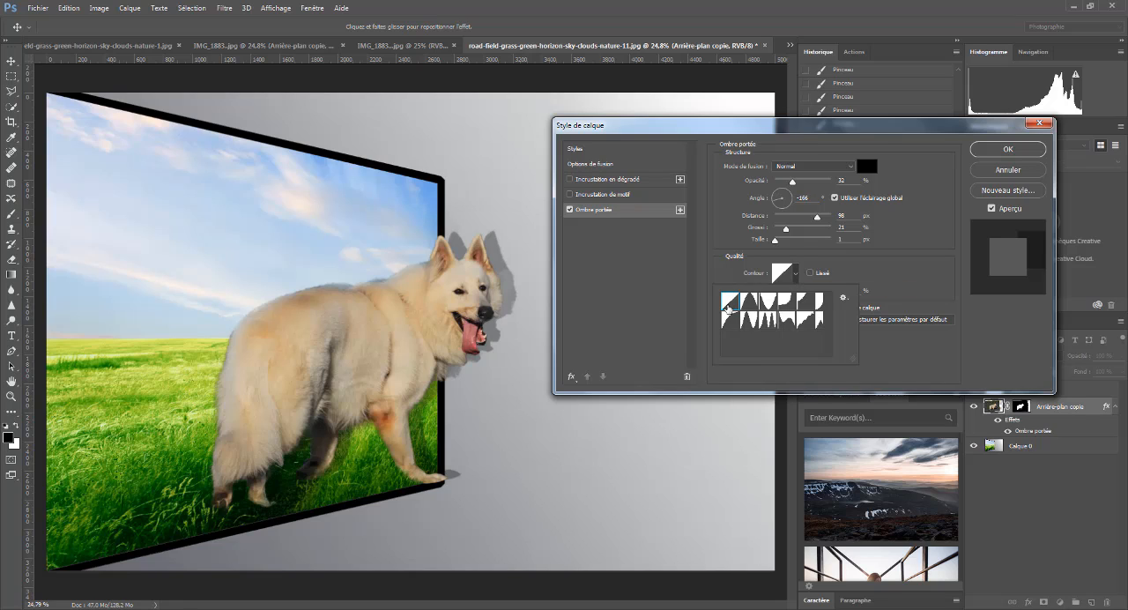
click(798, 277)
click(799, 277)
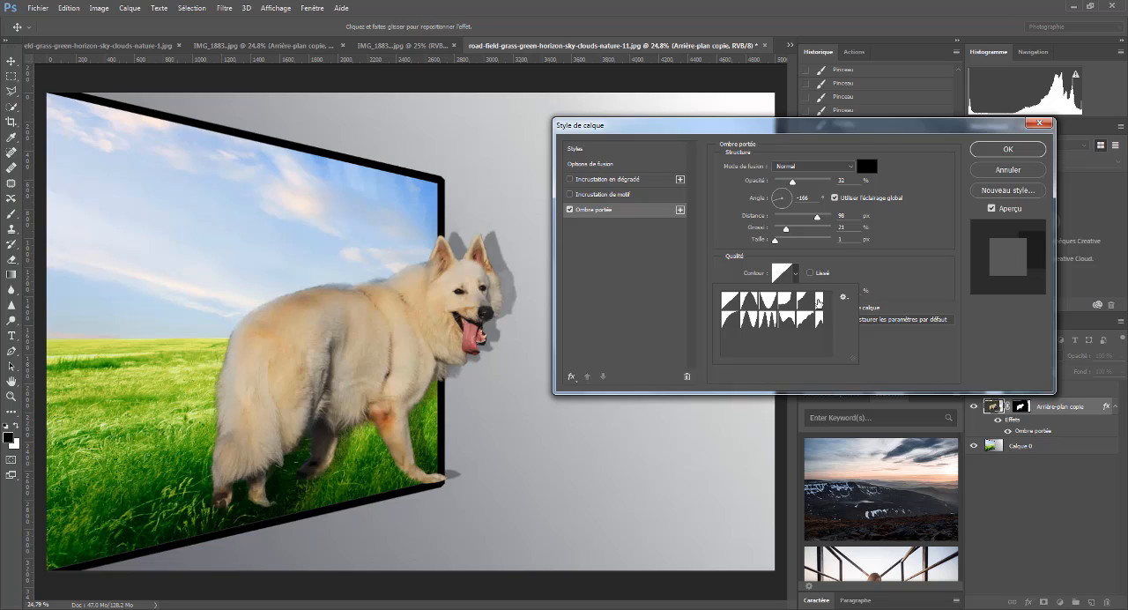
click(801, 305)
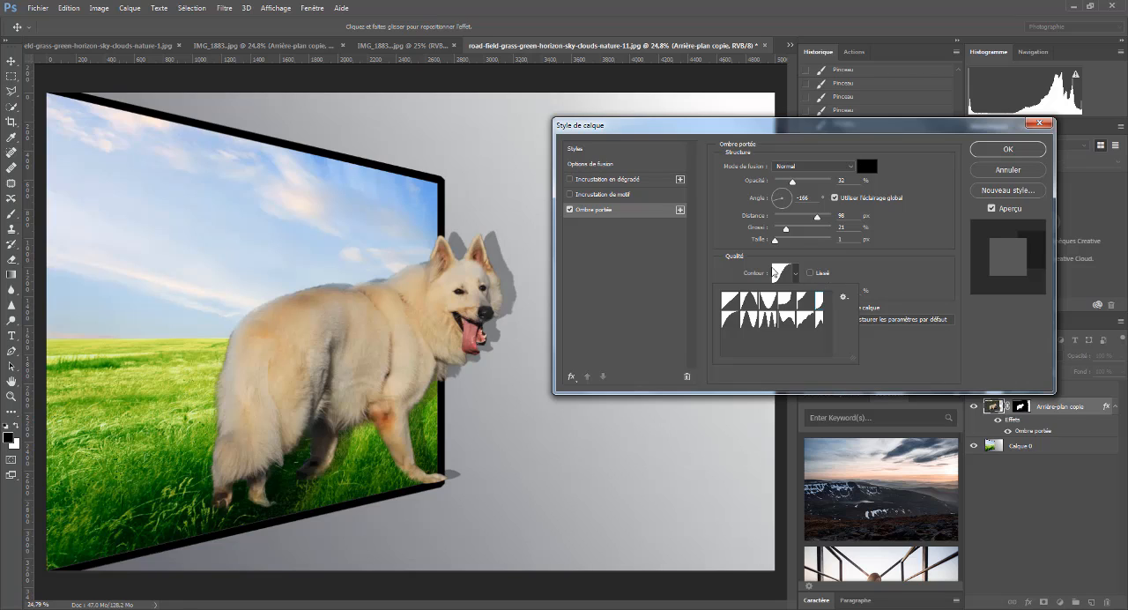
click(1008, 149)
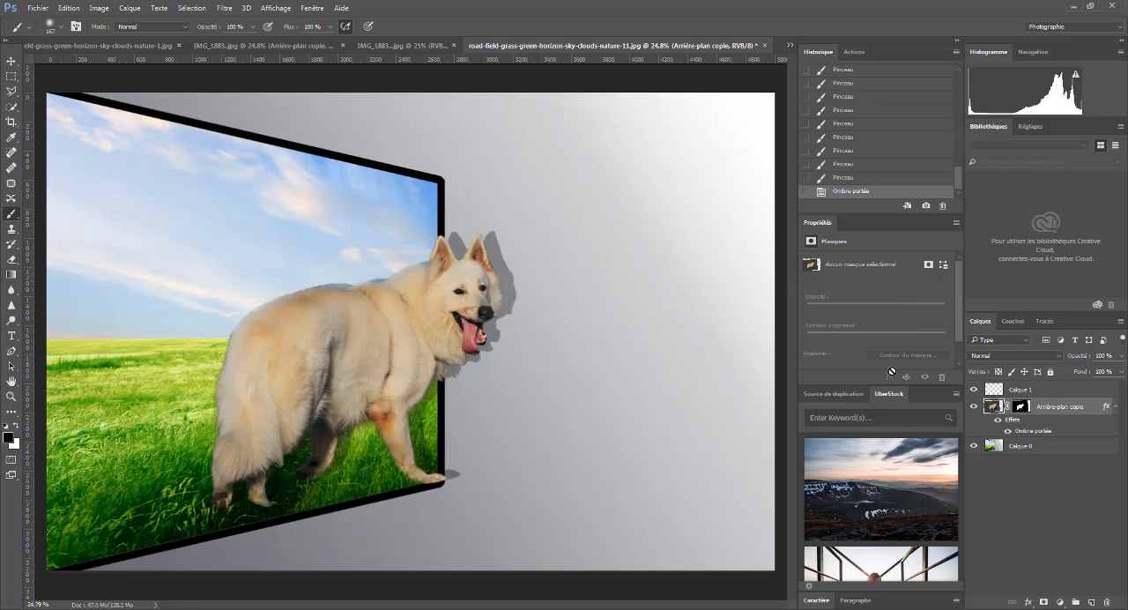
- Apply a Levels adjustment to the dog layer with a black input of 27 and a midtone value of 1.35
click(97, 11)
mouse_move(100, 38)
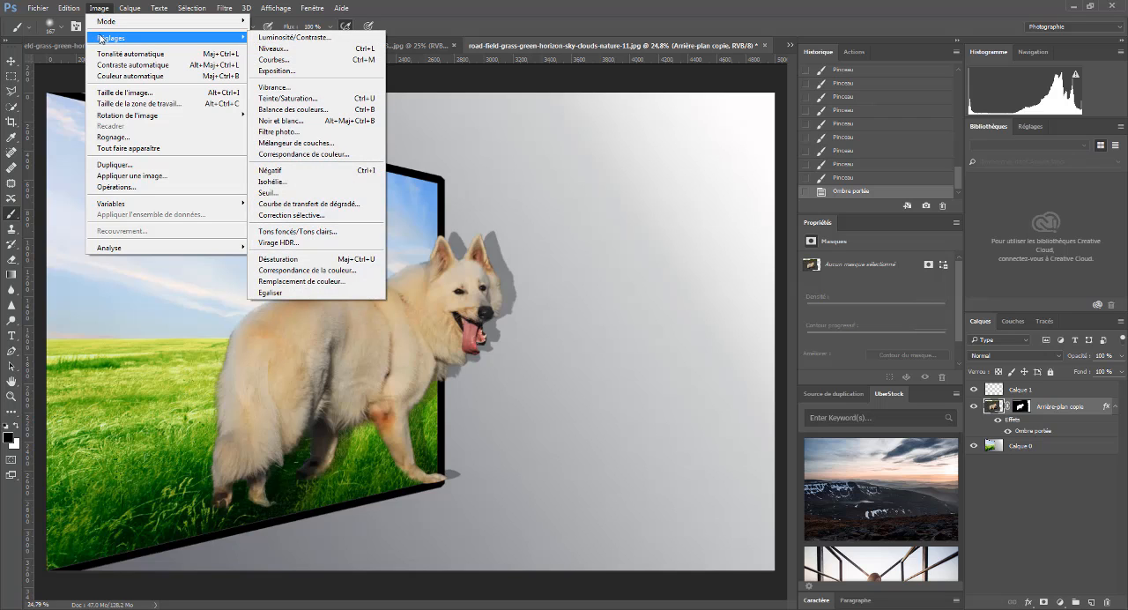
click(279, 53)
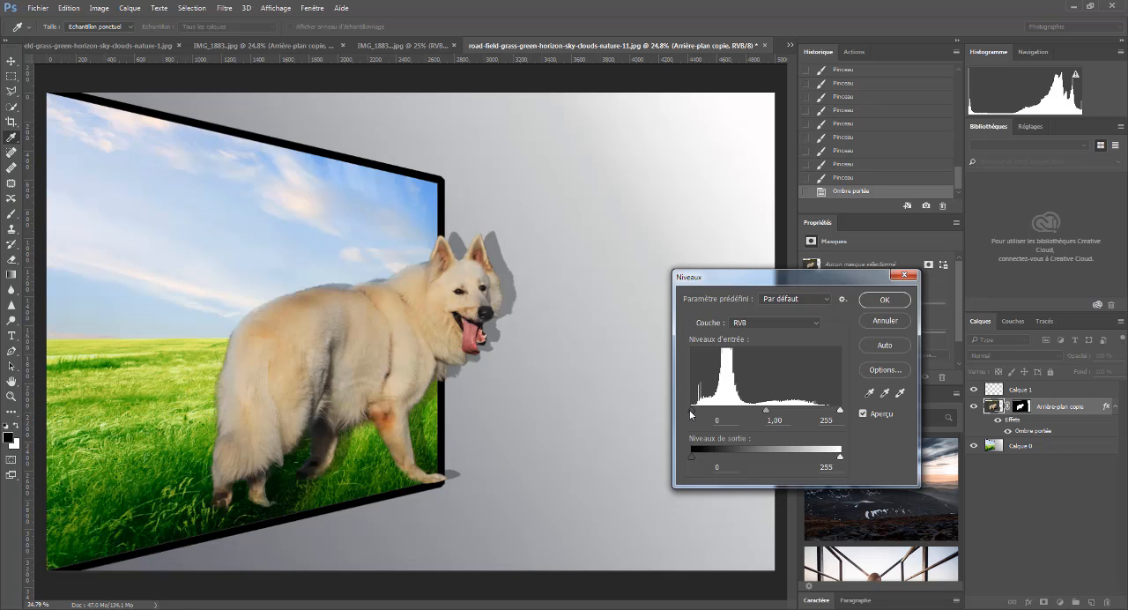
drag(692, 413, 710, 413)
mouse_move(712, 412)
mouse_down()
mouse_move(730, 414)
mouse_move(708, 414)
mouse_up()
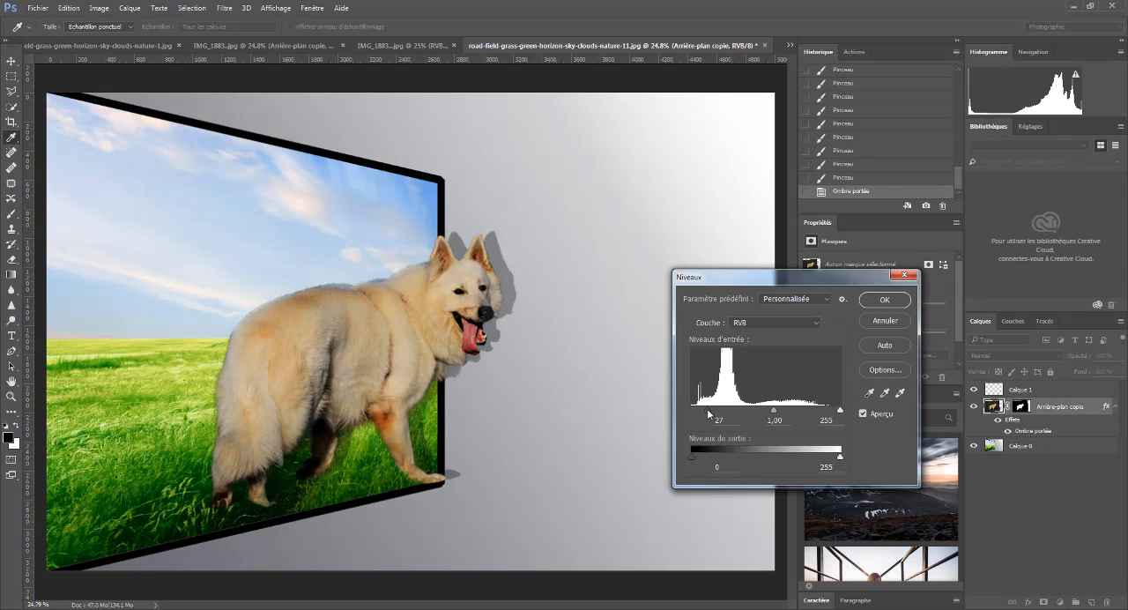
mouse_move(774, 411)
mouse_down()
mouse_move(730, 412)
mouse_move(809, 419)
mouse_move(760, 419)
mouse_up()
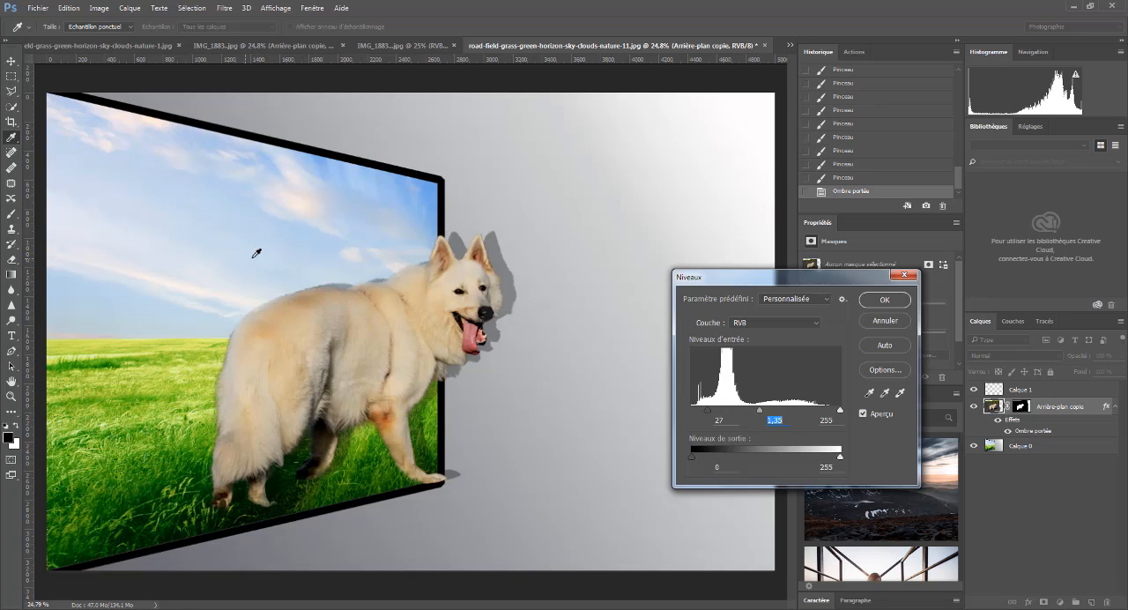
click(885, 301)
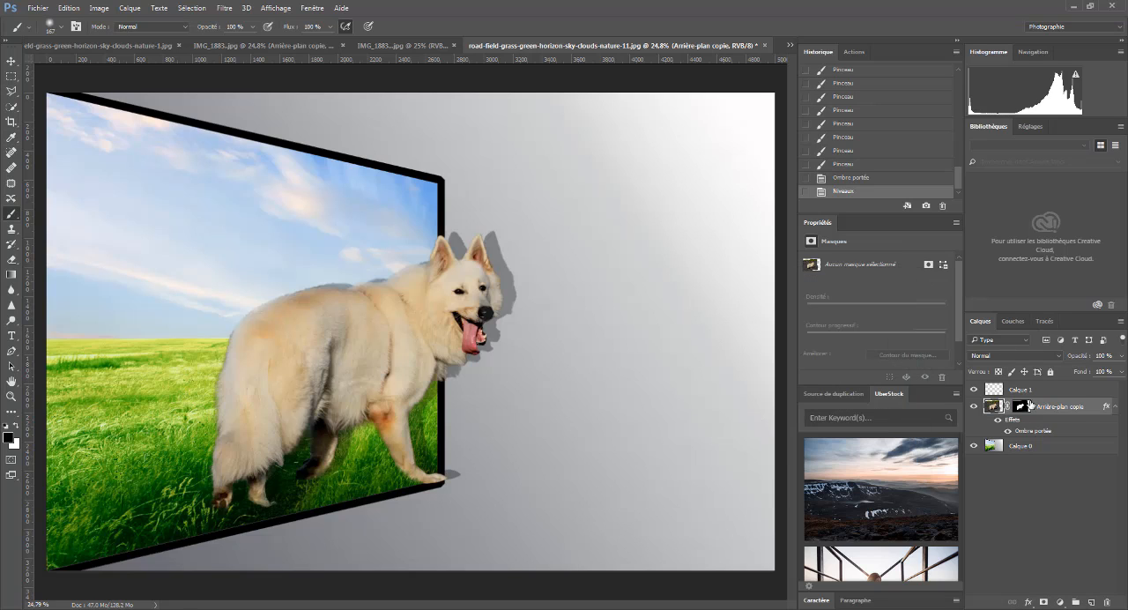
- Apply a Levels adjustment to the landscape layer Calque 0 with a black input of 33
click(983, 450)
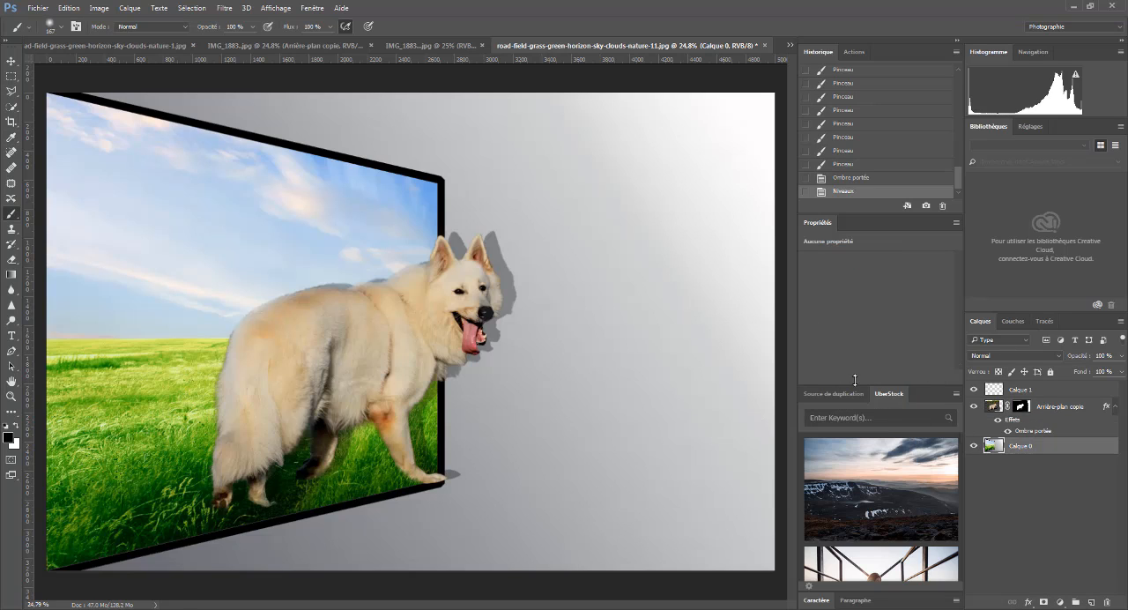
click(98, 10)
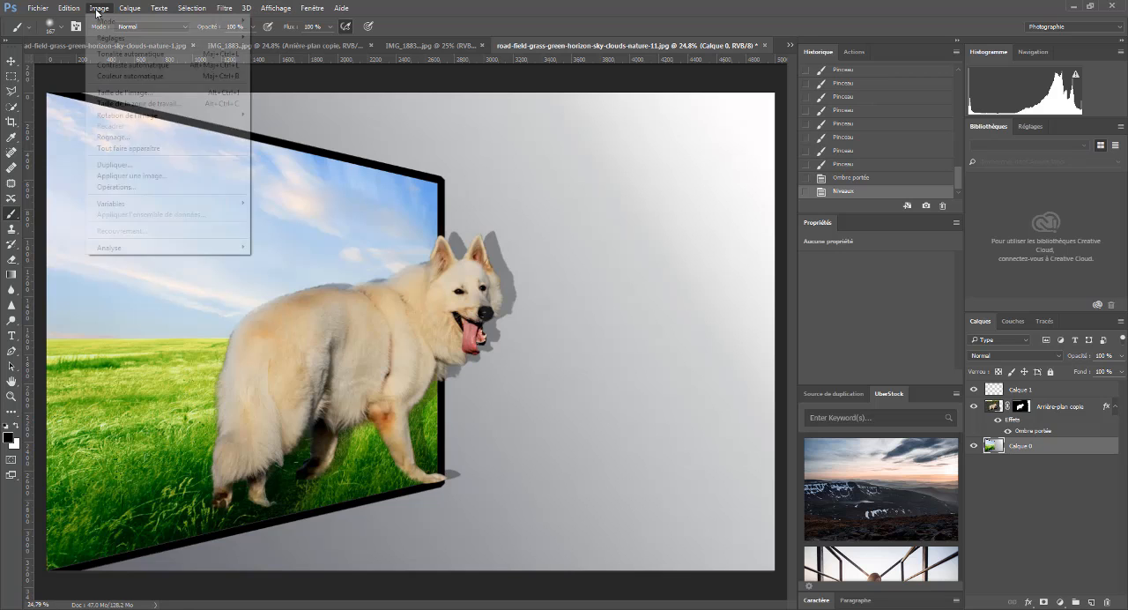
mouse_move(108, 42)
click(273, 48)
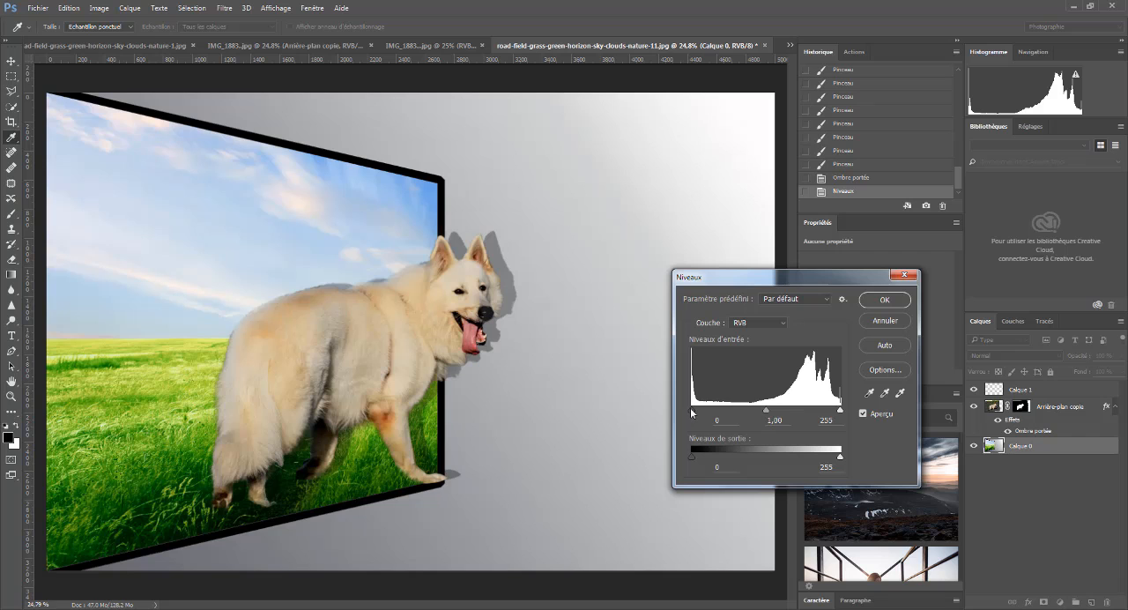
mouse_move(692, 410)
mouse_down()
mouse_move(727, 415)
mouse_move(713, 412)
mouse_up()
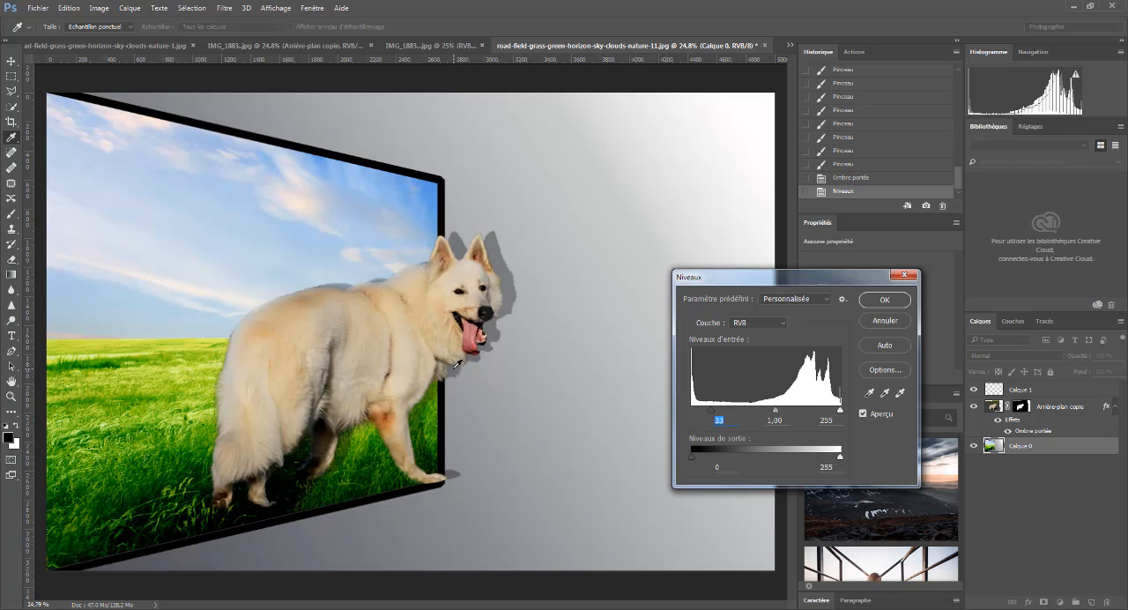
click(884, 301)
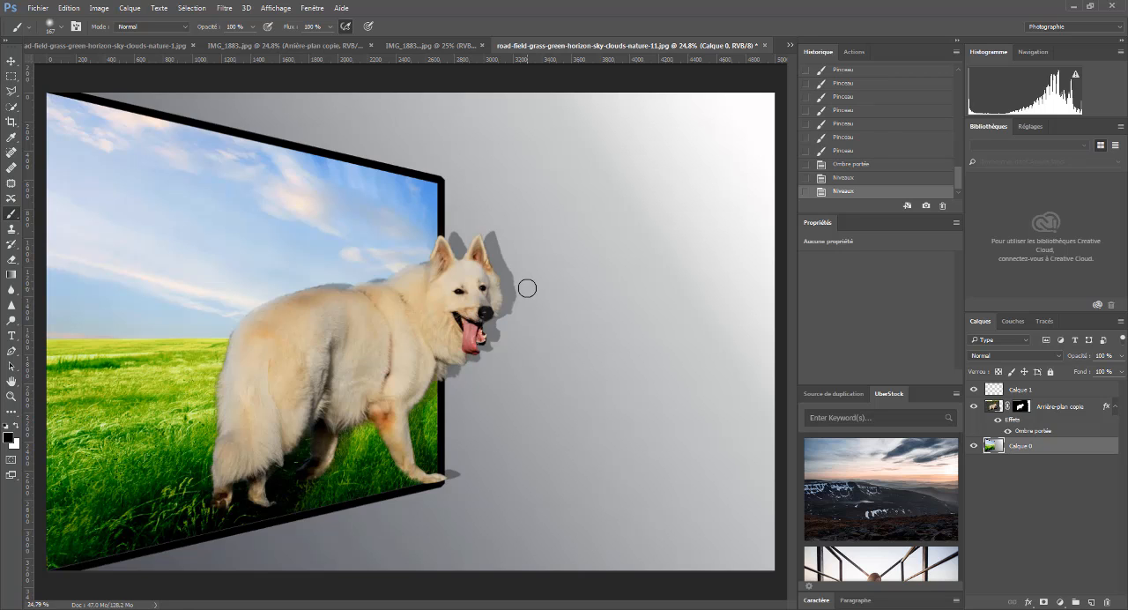
- Open the logo file nouveau logo MPP from the Images library
click(44, 9)
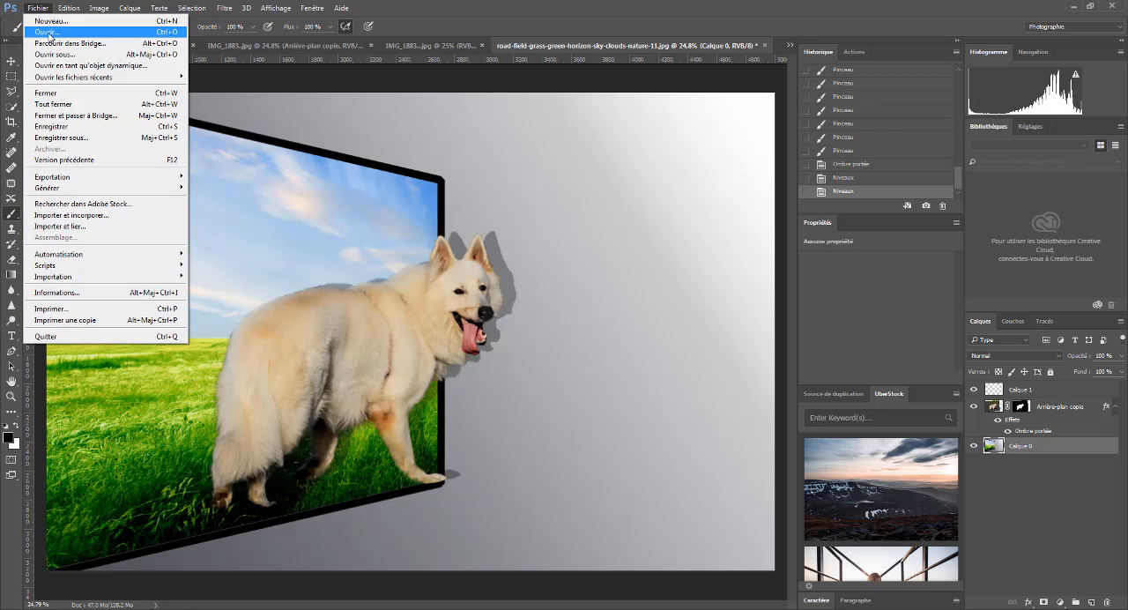
click(49, 36)
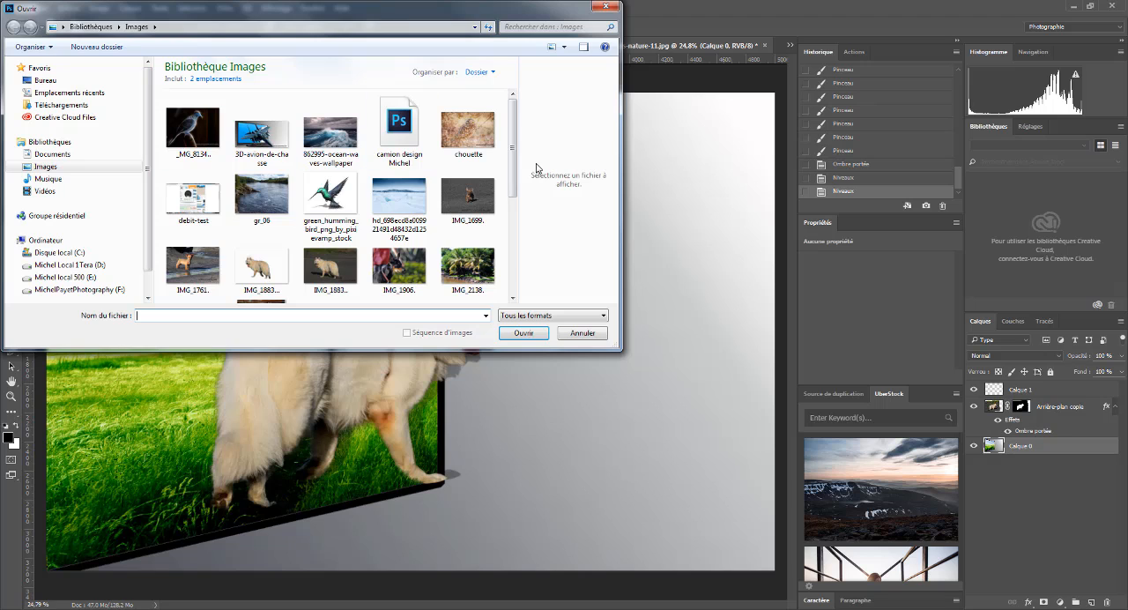
drag(515, 144, 517, 222)
click(399, 159)
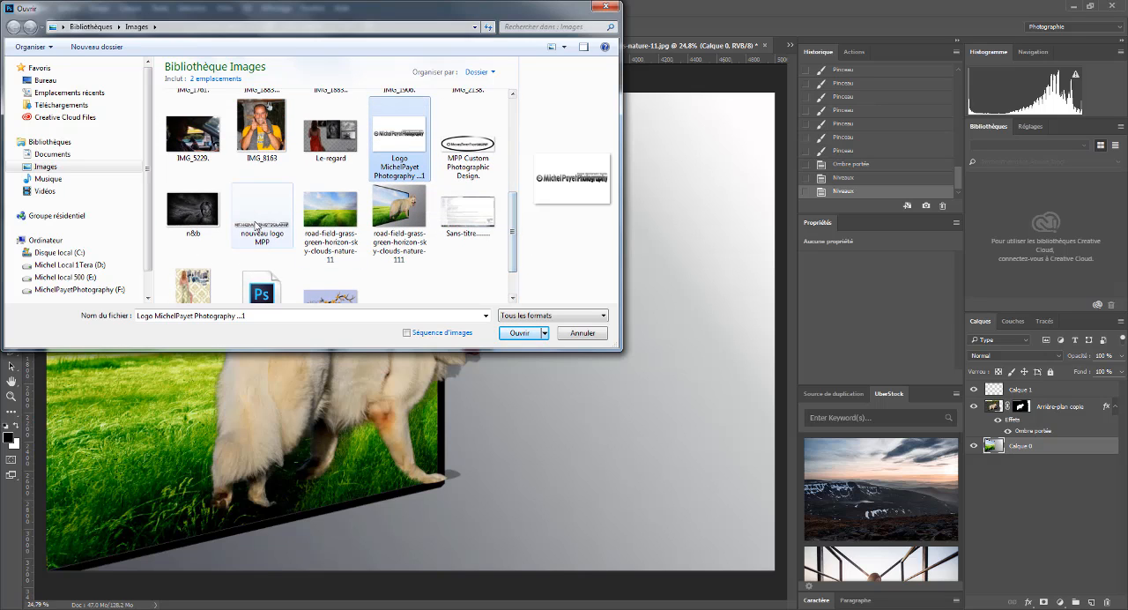
click(262, 216)
click(519, 333)
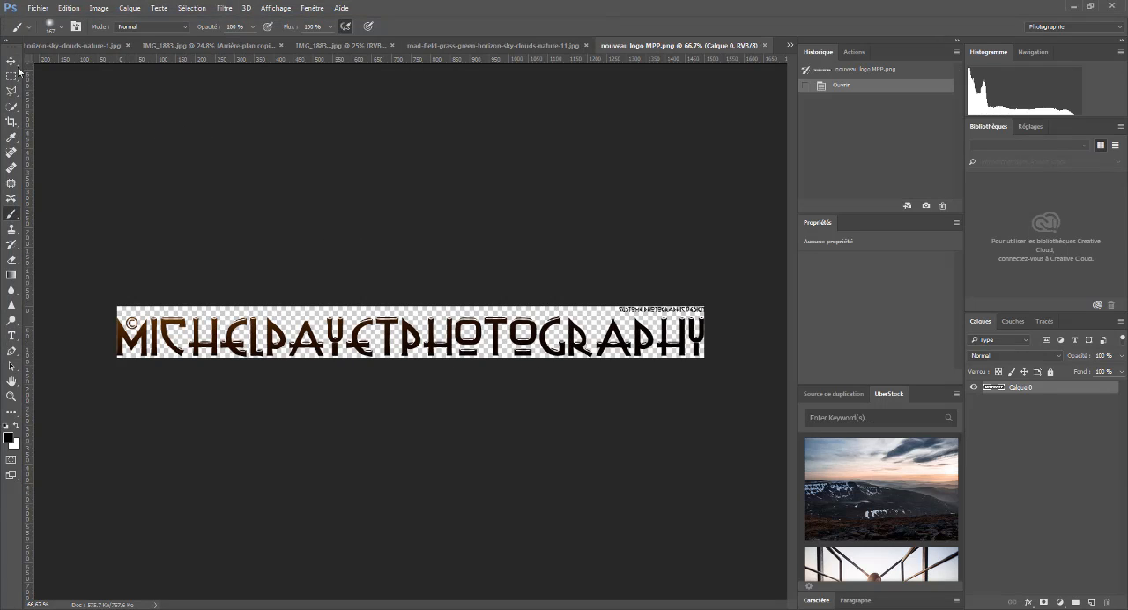
- Copy the logo into the dog composite, scale it to about 65.6% and place it in the image's lower-right corner
click(12, 61)
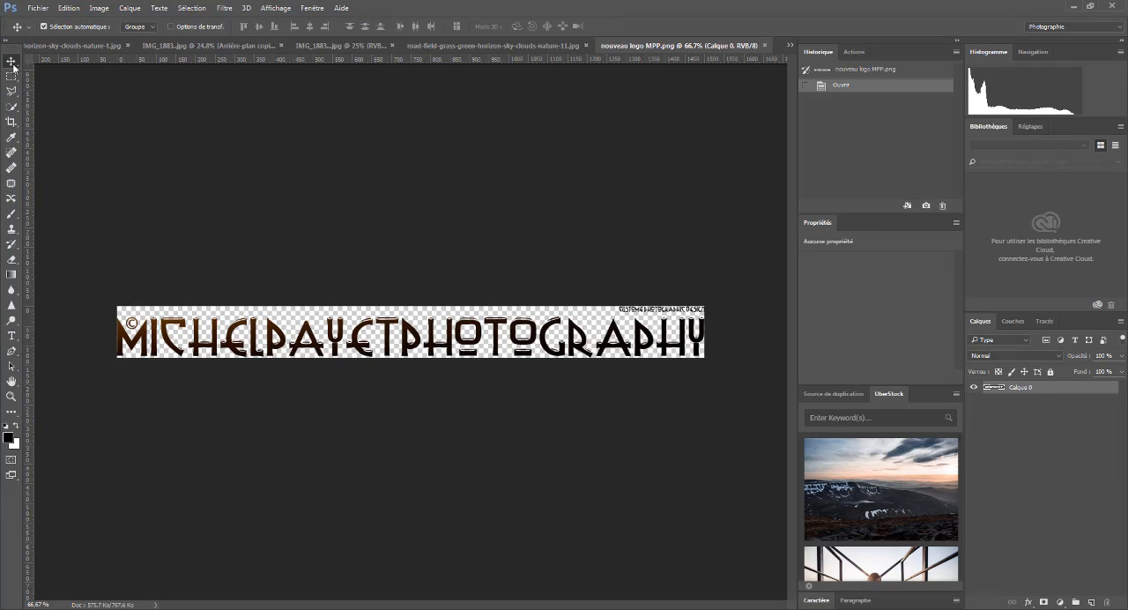
drag(388, 346, 645, 550)
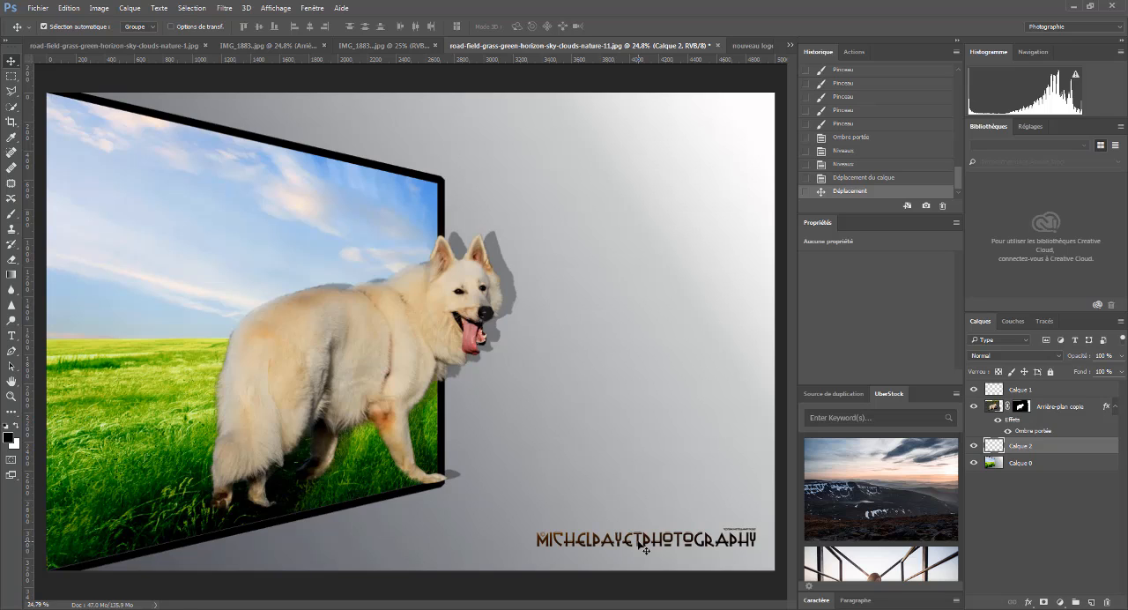
key(ctrl)
key(ctrl+t)
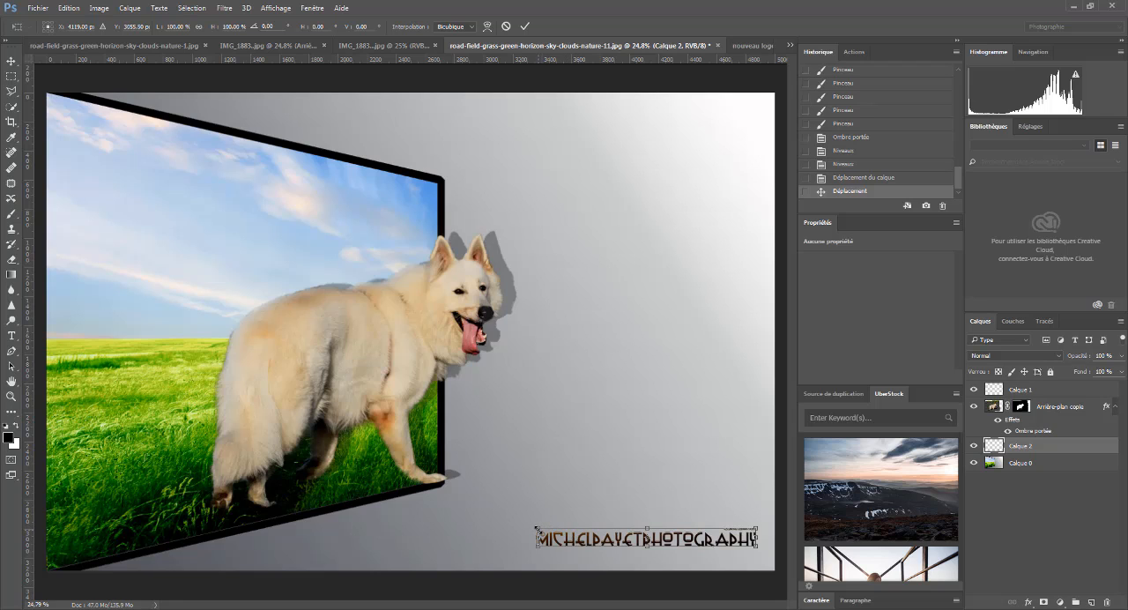
drag(537, 530, 577, 521)
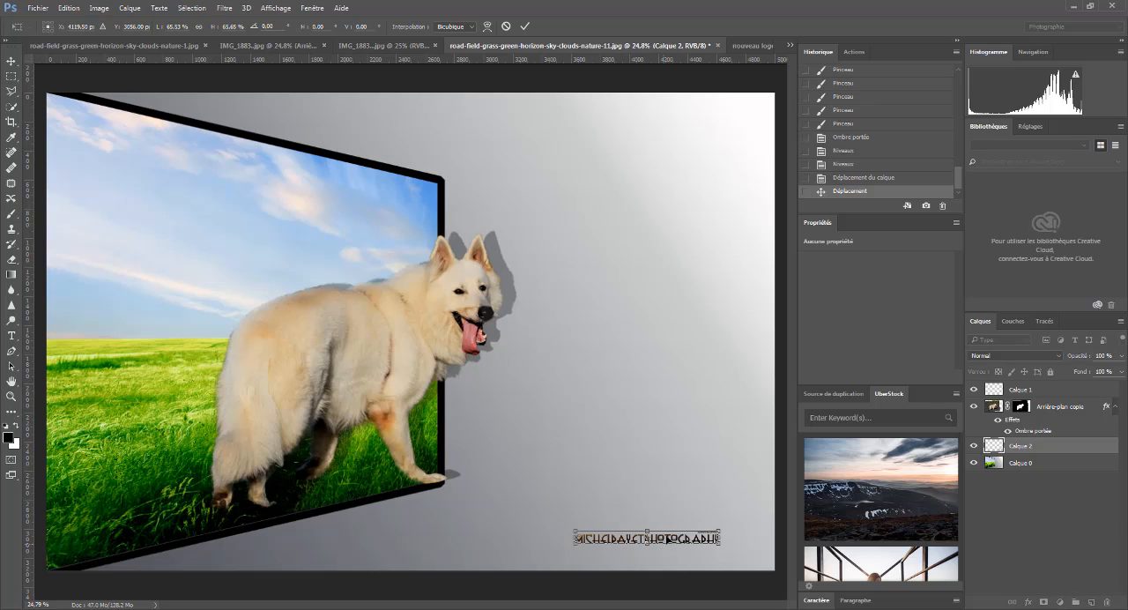
drag(682, 540, 733, 549)
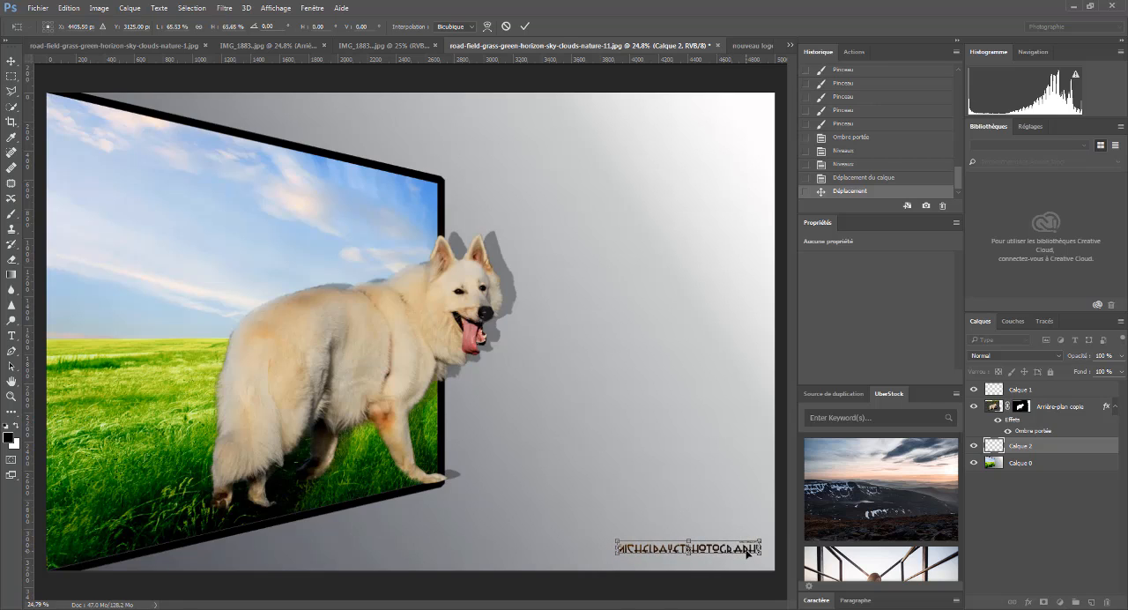
key(Return)
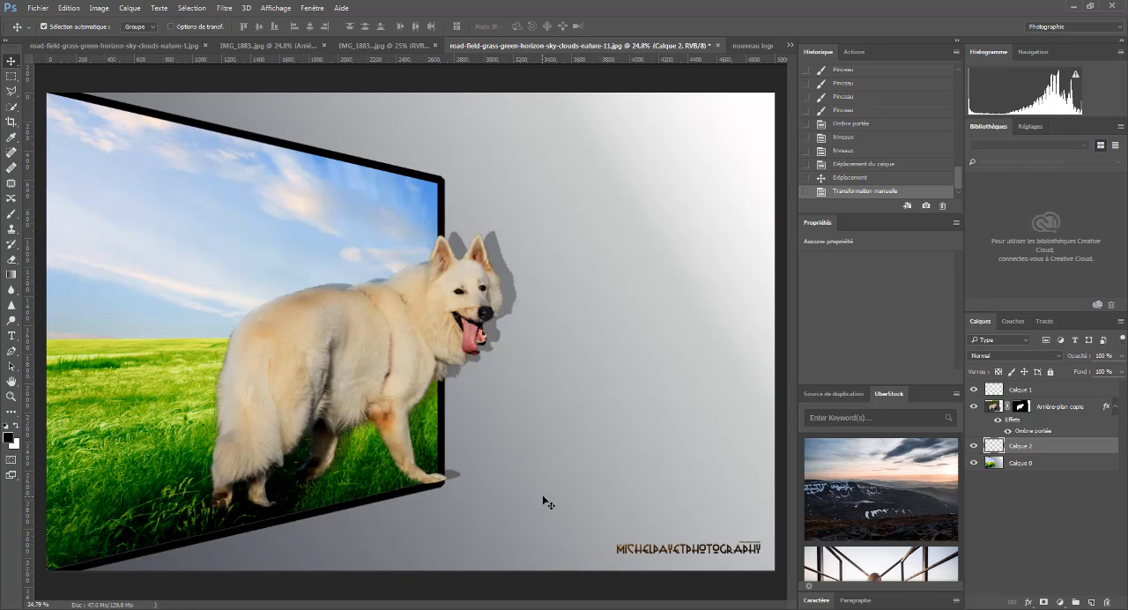
click(665, 608)
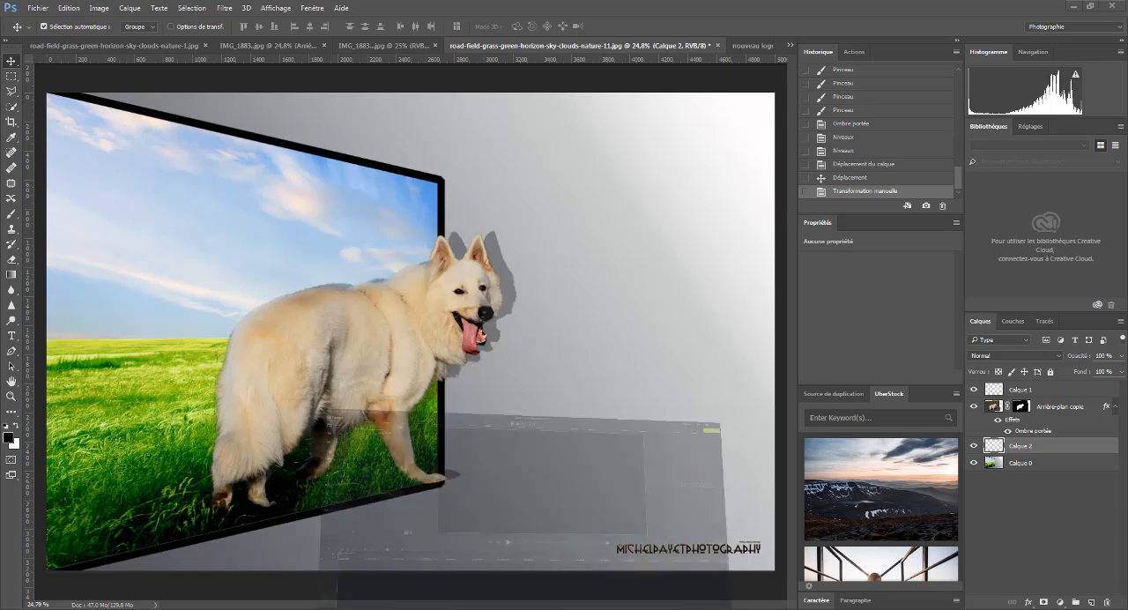